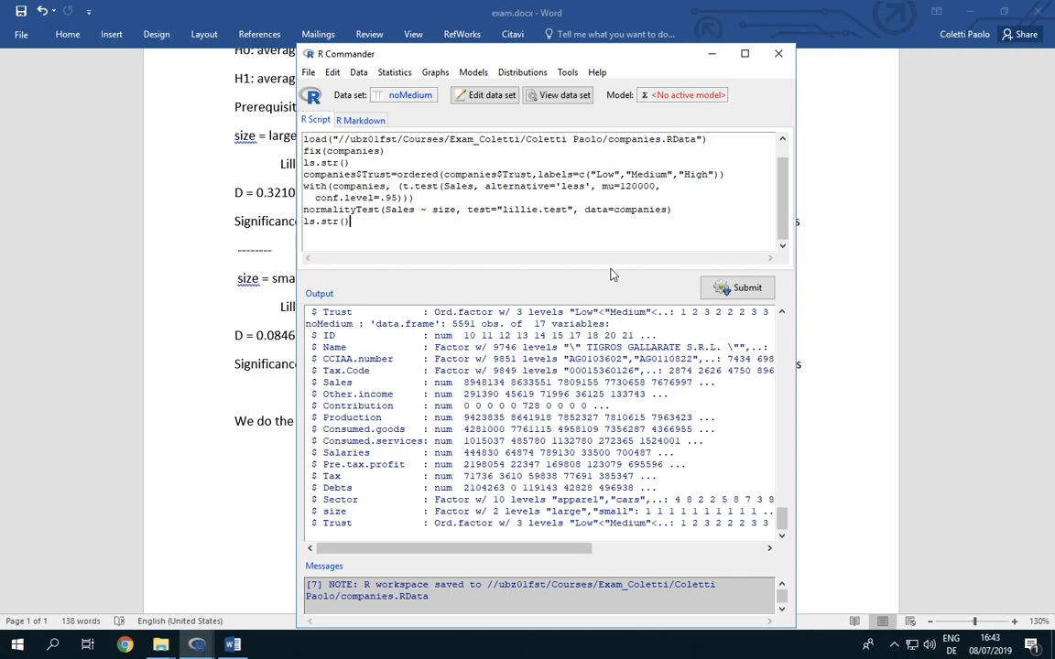
# - Switch the active data set to companies
pyautogui.click(722, 288)
pyautogui.click(403, 96)
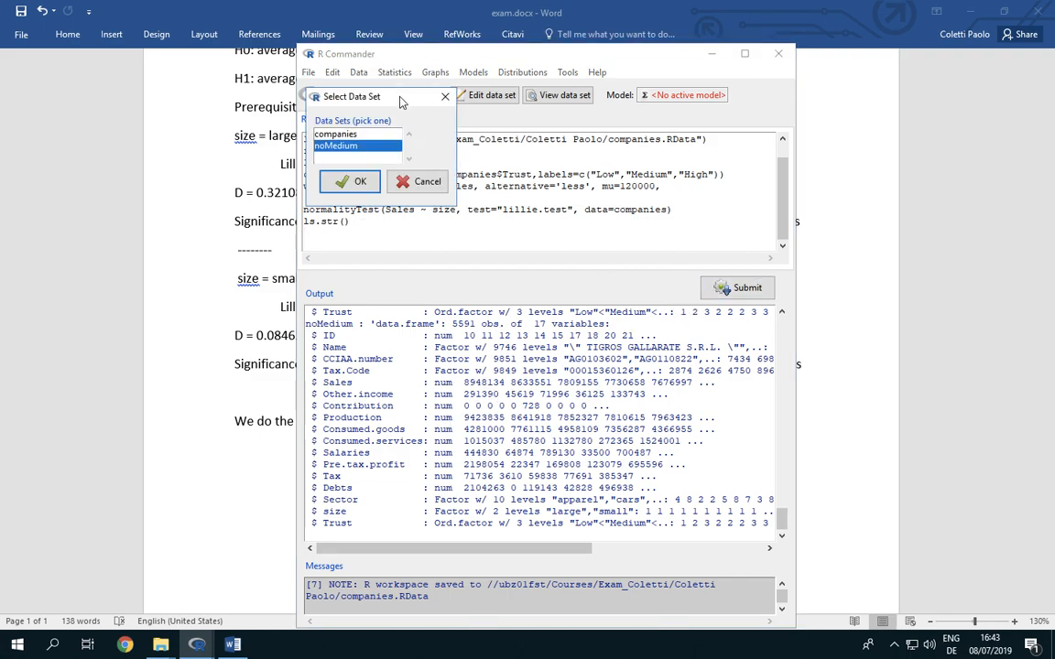
pyautogui.click(368, 135)
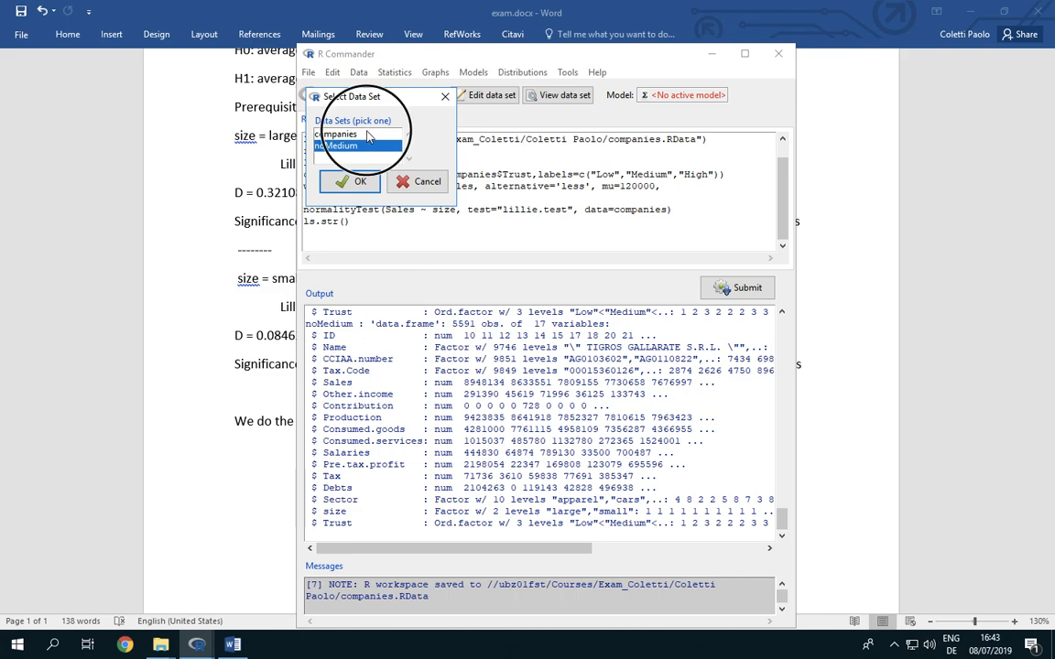
pyautogui.click(353, 180)
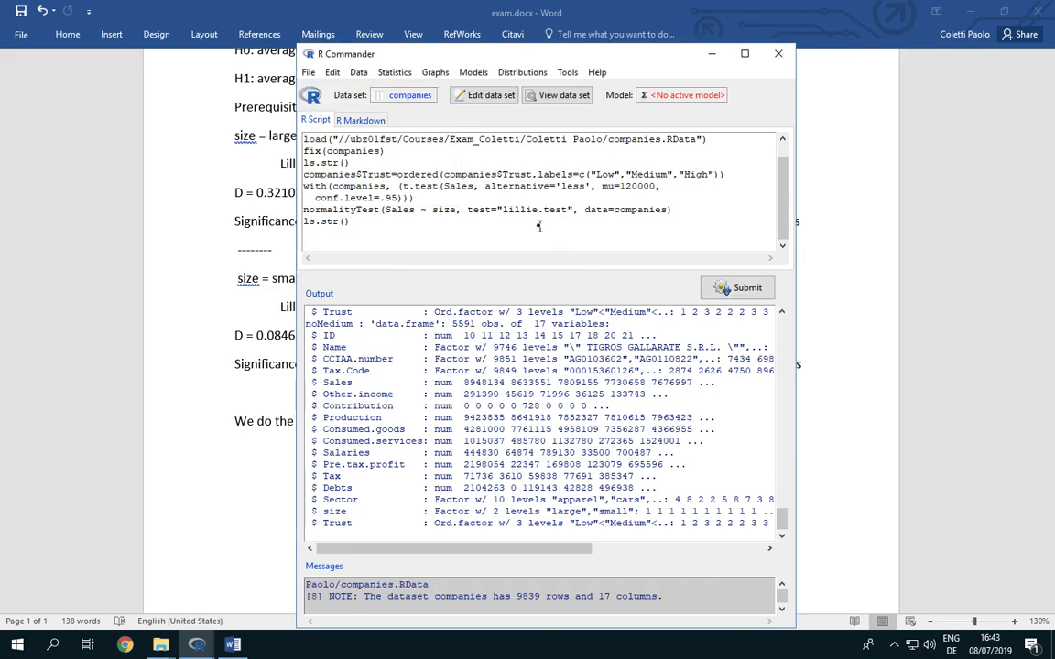
# - Run ls.str() and examine the factor levels of the size variable in companies
pyautogui.click(730, 286)
pyautogui.scroll(2, 404, 358)
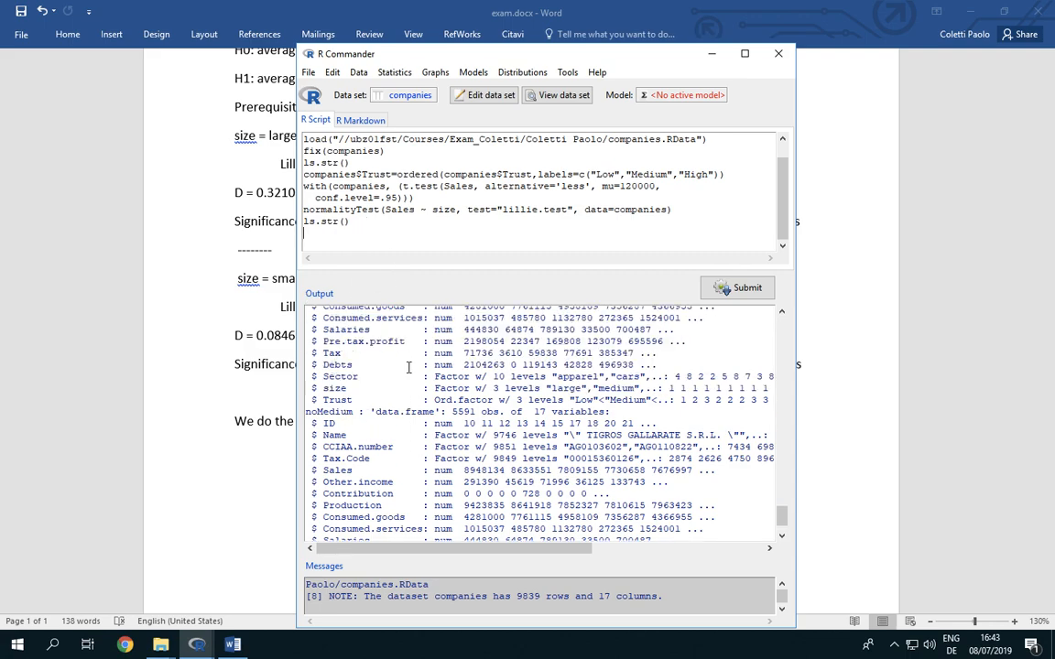
pyautogui.moveTo(430, 393); pyautogui.dragTo(696, 388)
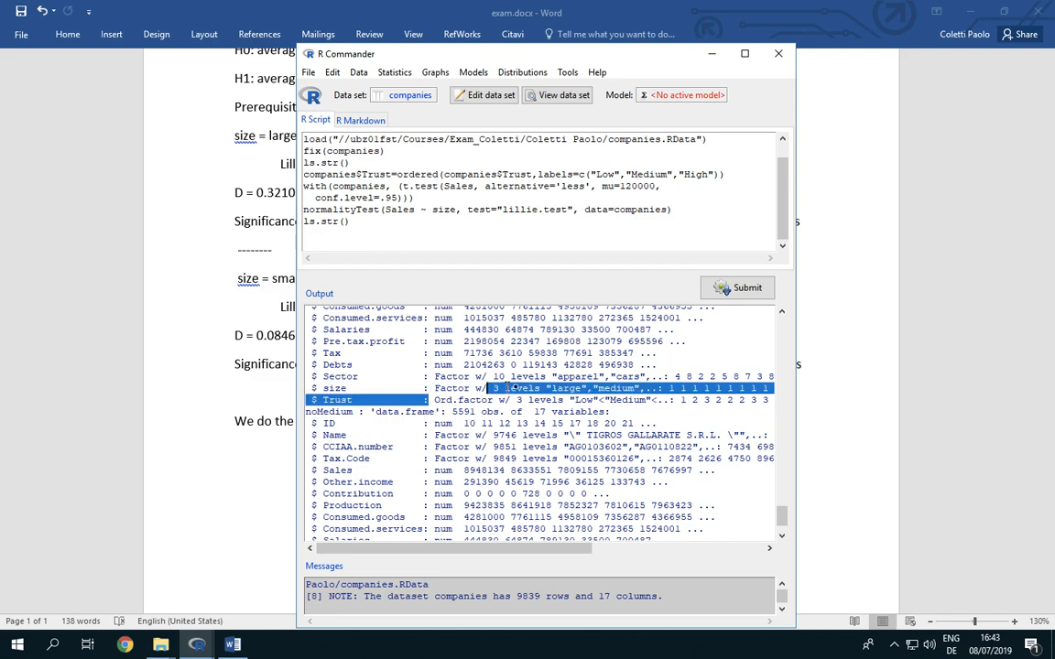
pyautogui.click(527, 388)
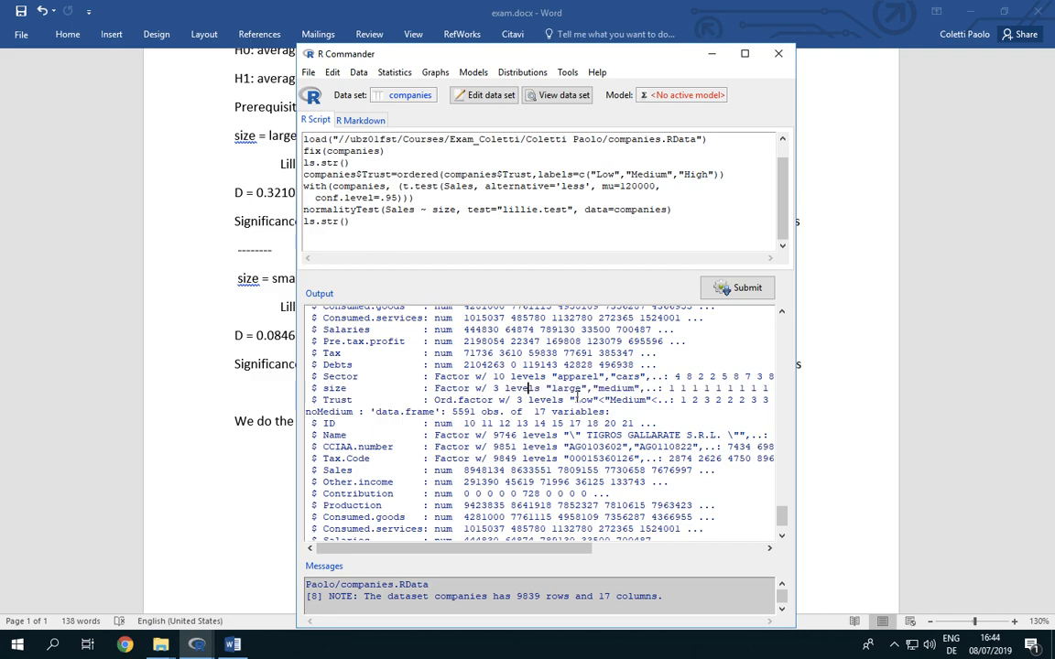
pyautogui.scroll(-2, 577, 399)
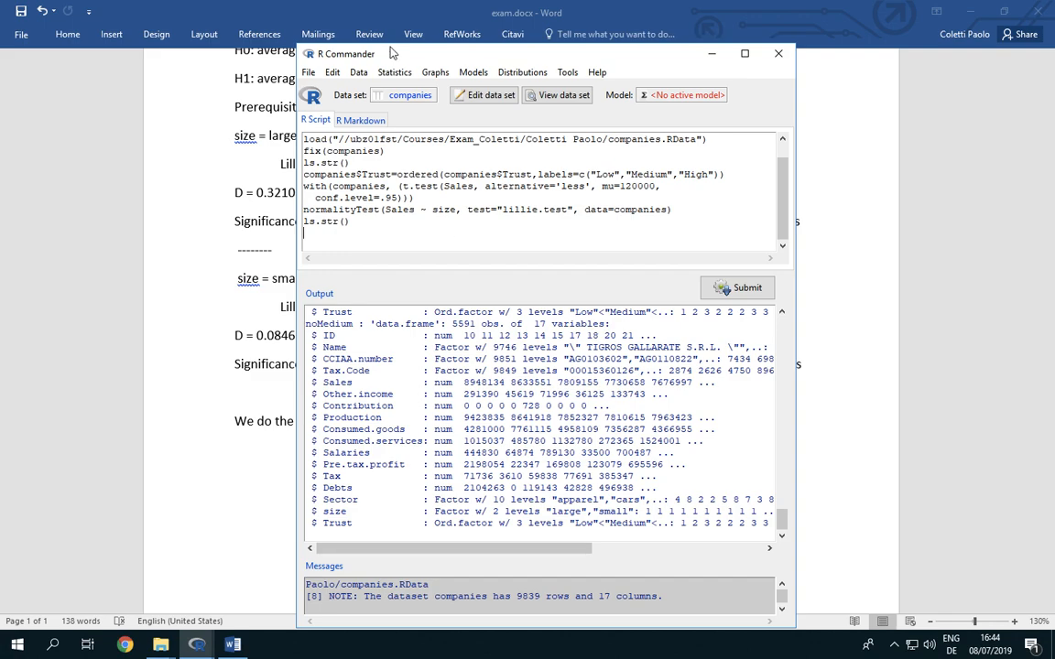
# - Set up a subset of the active data set with the expression size=="small" | size=="large", keeping all variables
pyautogui.click(358, 73)
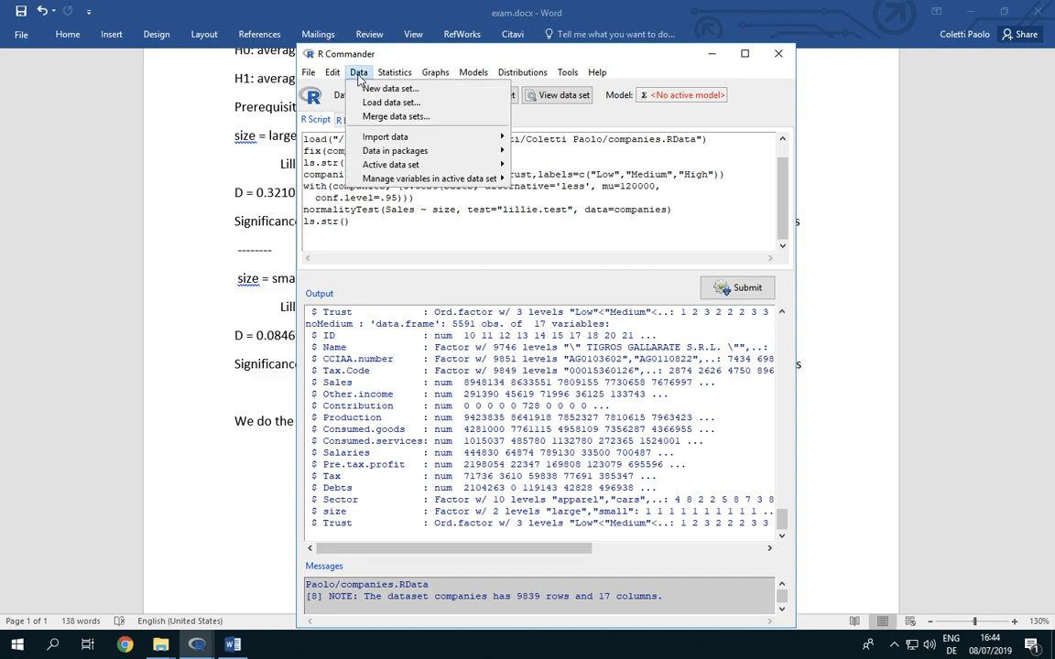
pyautogui.moveTo(411, 181)
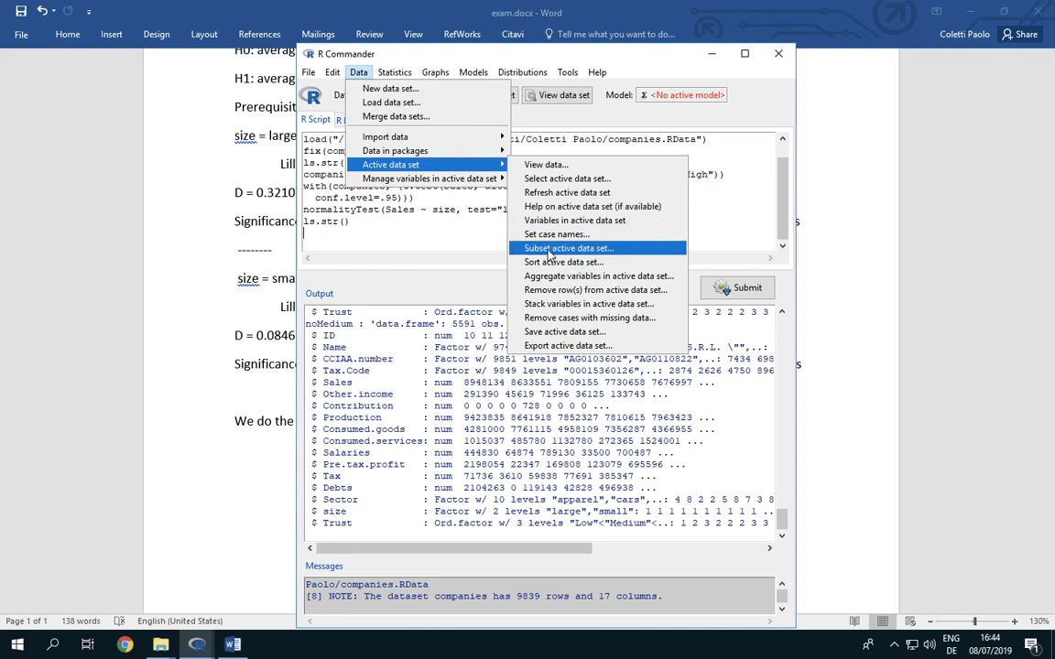
pyautogui.click(550, 249)
pyautogui.moveTo(403, 250); pyautogui.dragTo(252, 262)
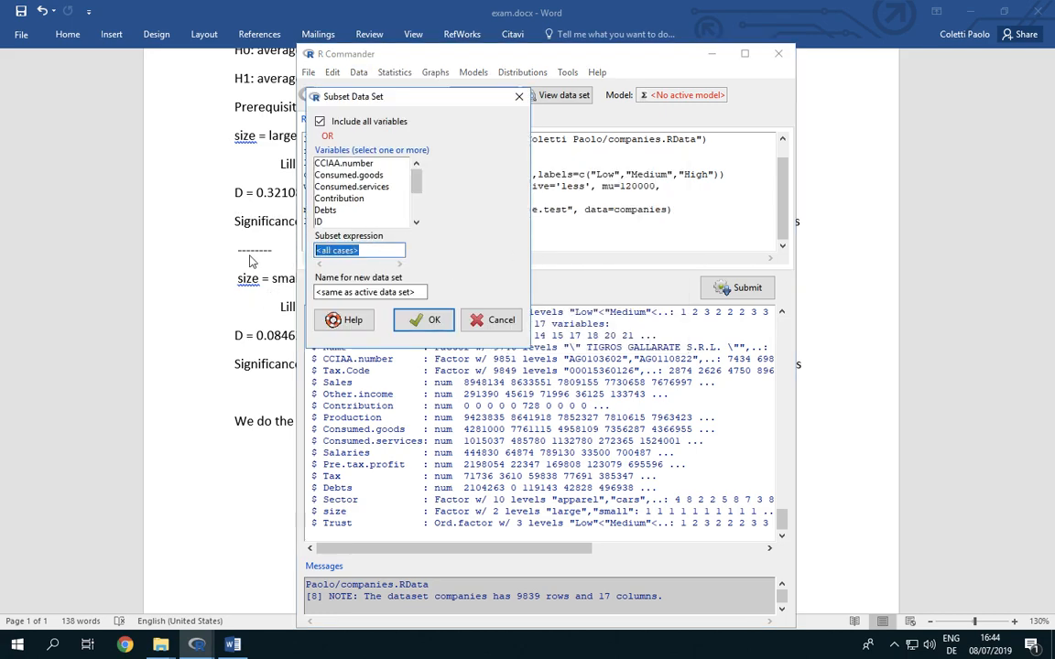
pyautogui.write('size=="sm')
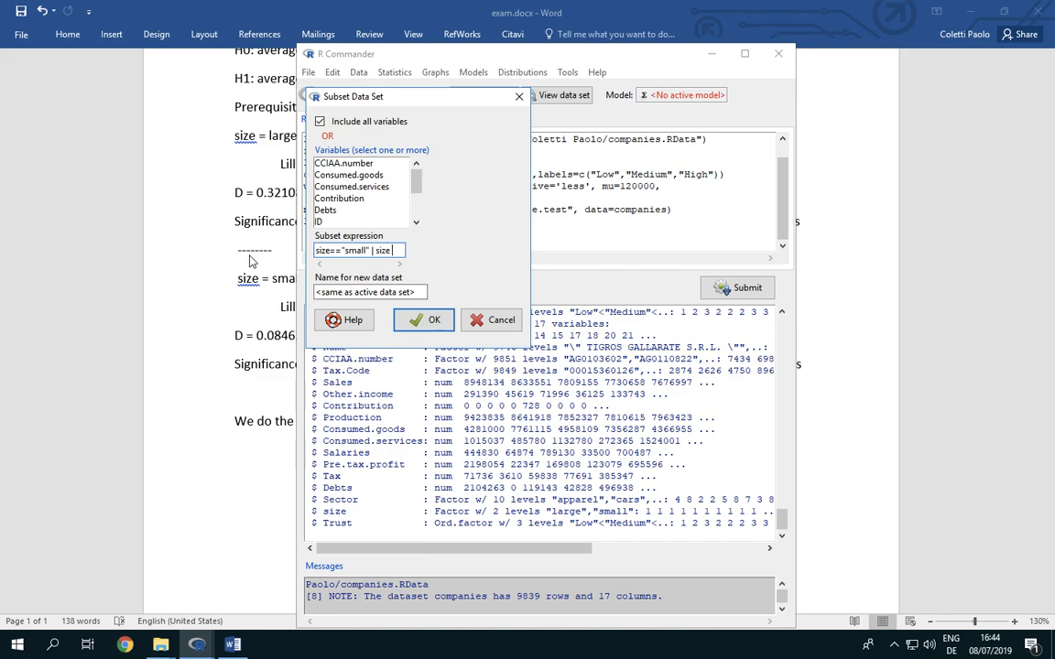
pyautogui.write('"')
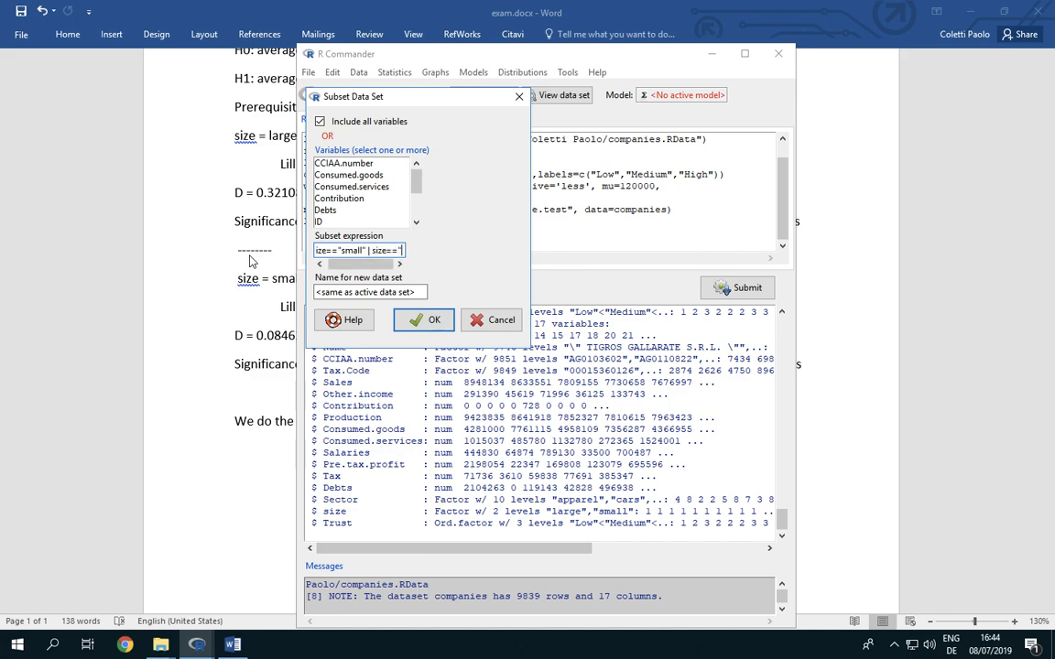
pyautogui.write('large')
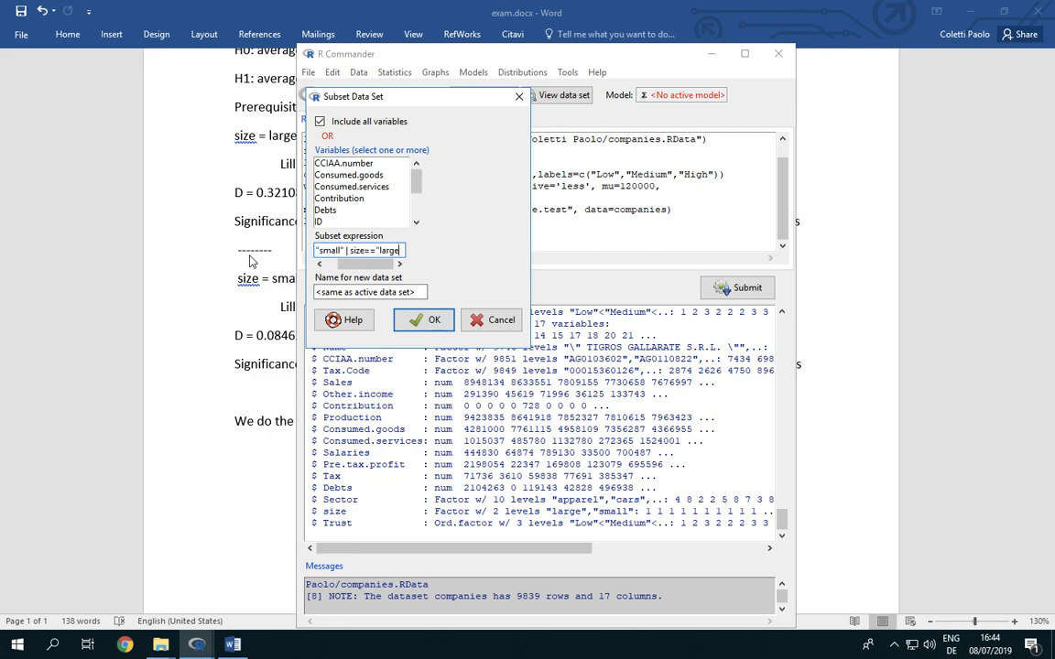
# - Name the new data set noMedium and create the subset, overwriting the existing data set of that name
pyautogui.moveTo(419, 293); pyautogui.dragTo(284, 292)
pyautogui.write('no')
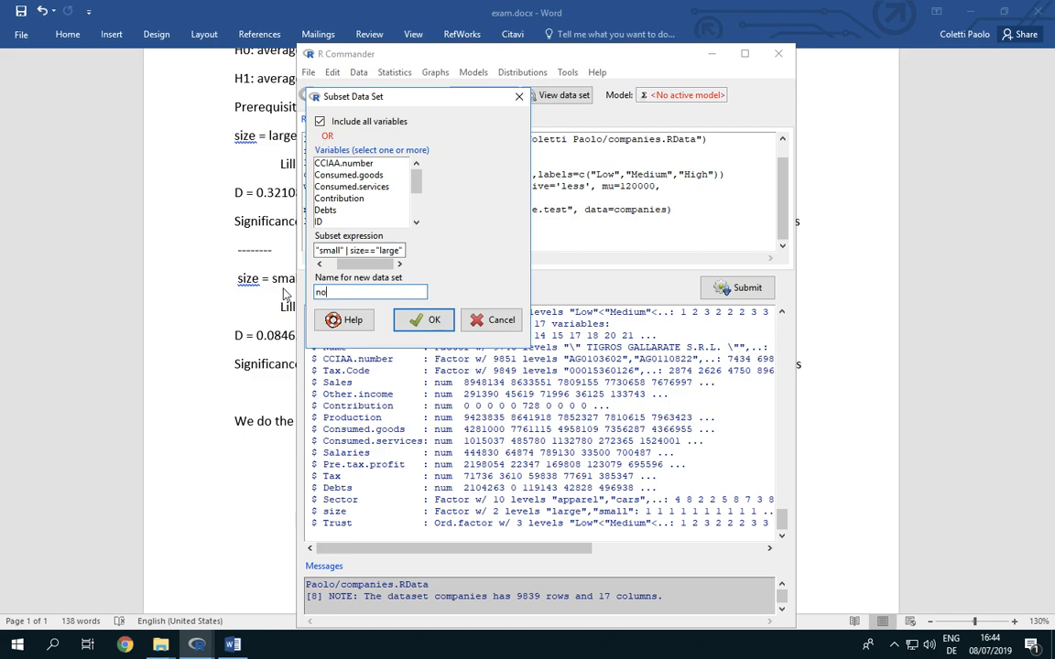
pyautogui.write('Medium')
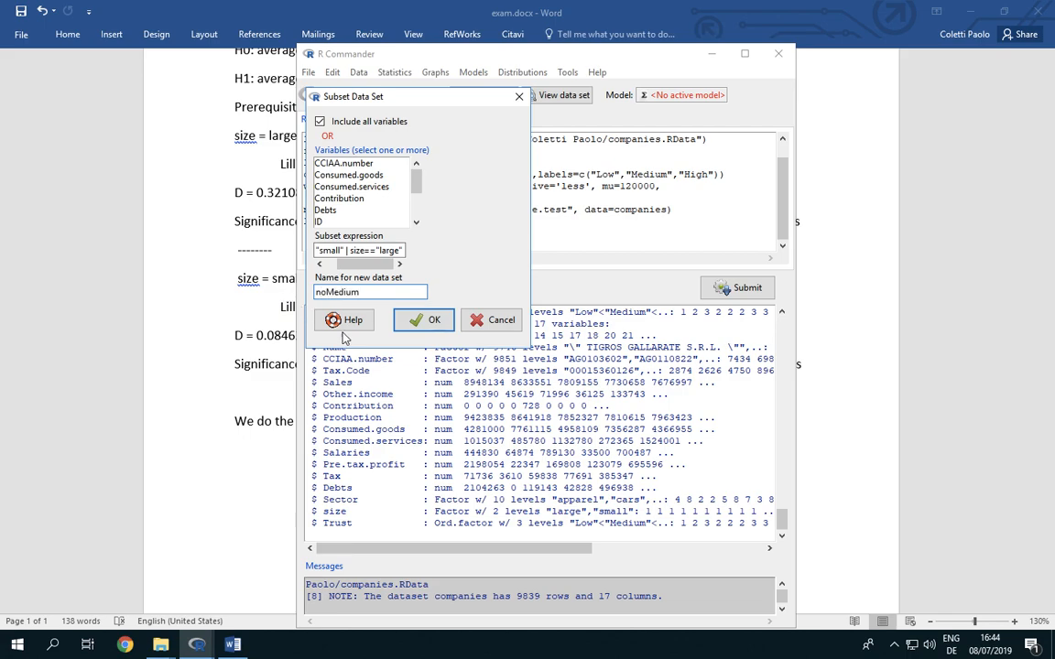
pyautogui.click(418, 320)
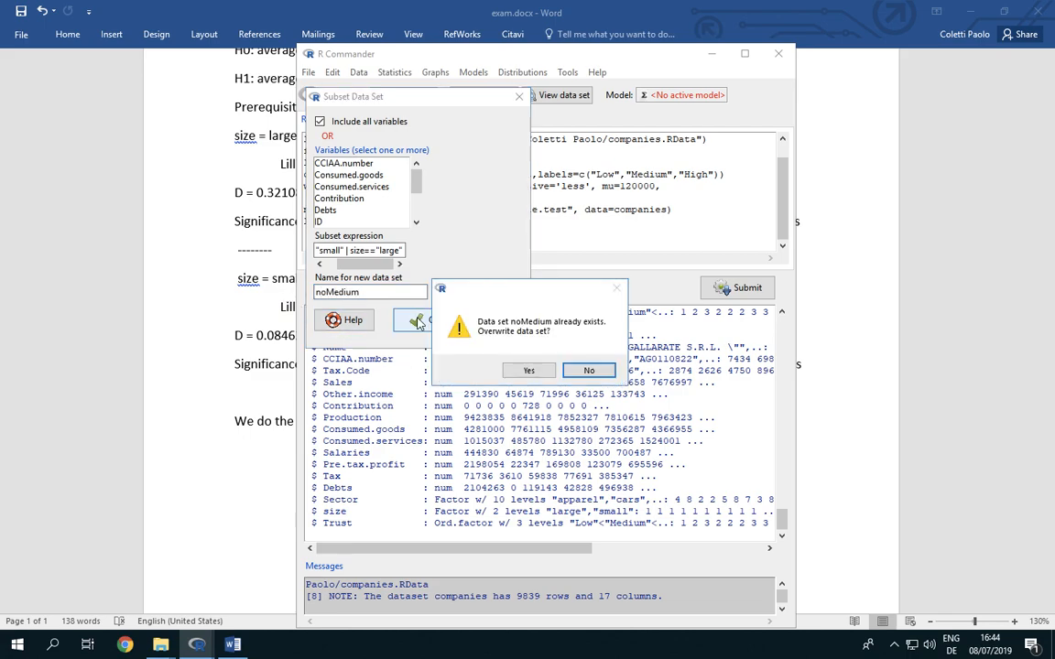
pyautogui.click(529, 370)
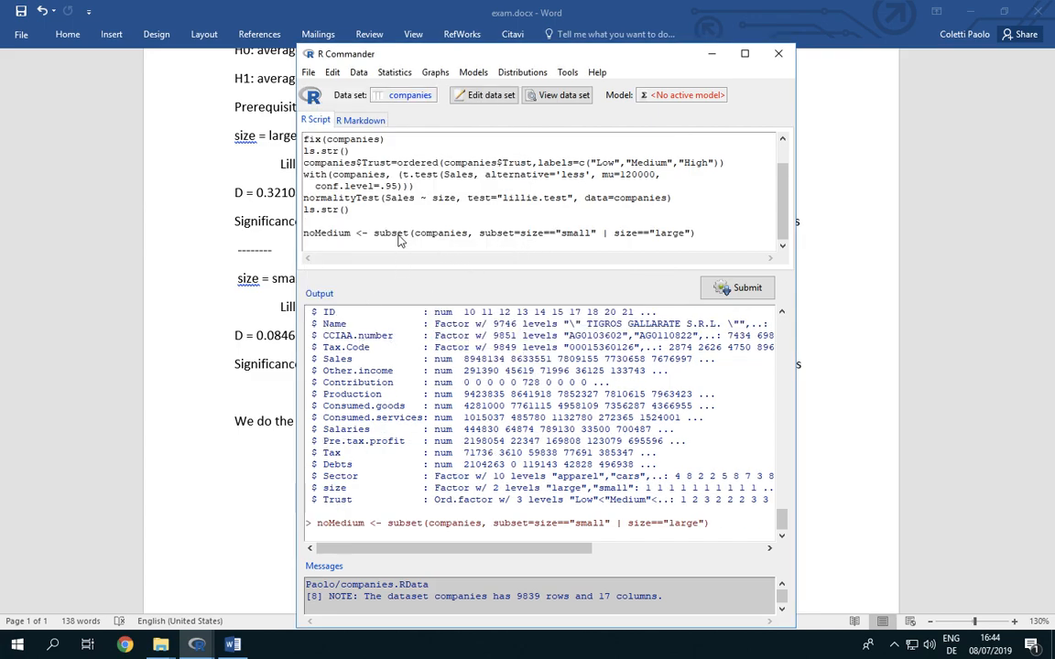
# - Run ls.str() on the workspace and check the levels of the size variable in noMedium
pyautogui.click(737, 287)
pyautogui.moveTo(599, 511); pyautogui.dragTo(633, 513)
pyautogui.click(633, 513)
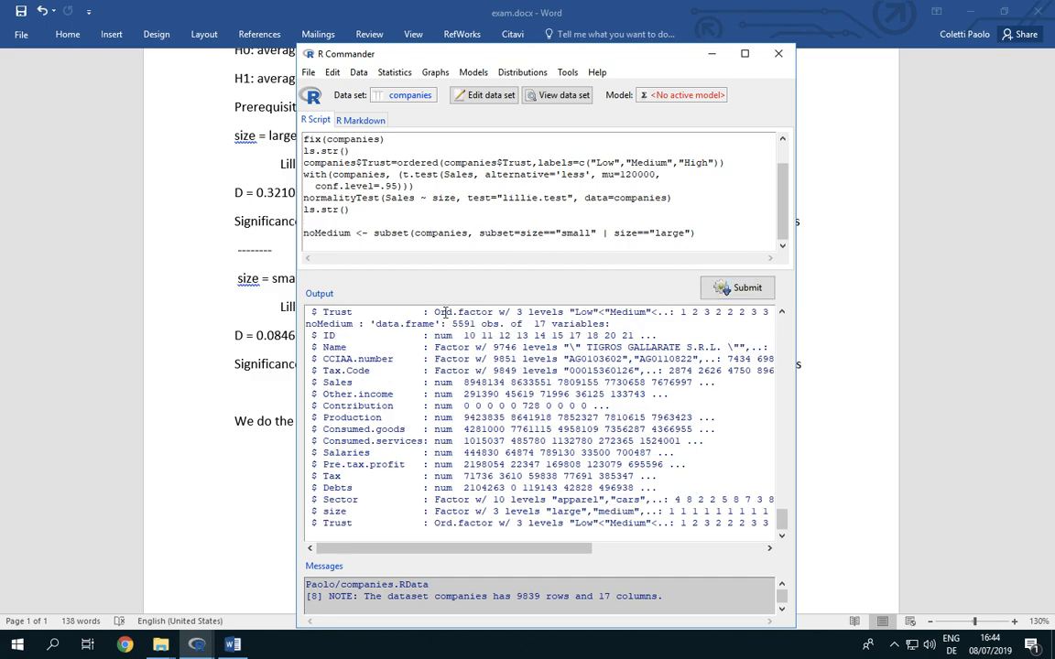
# - Drop the unused factor levels of the size variable in noMedium and list the data structure with ls.str()
pyautogui.click(358, 72)
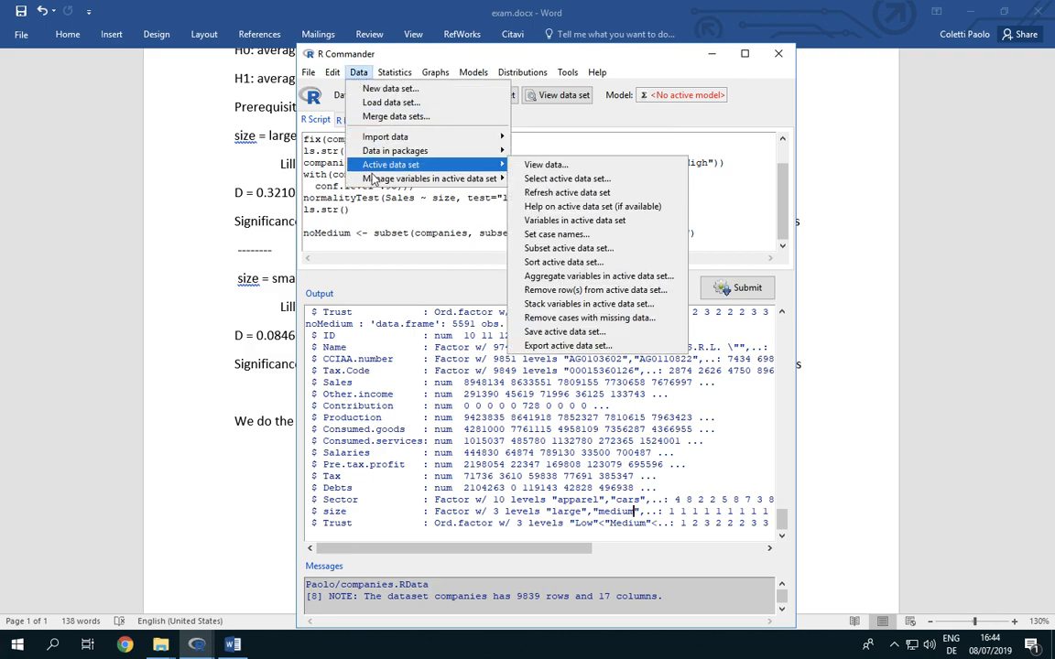
pyautogui.moveTo(448, 176)
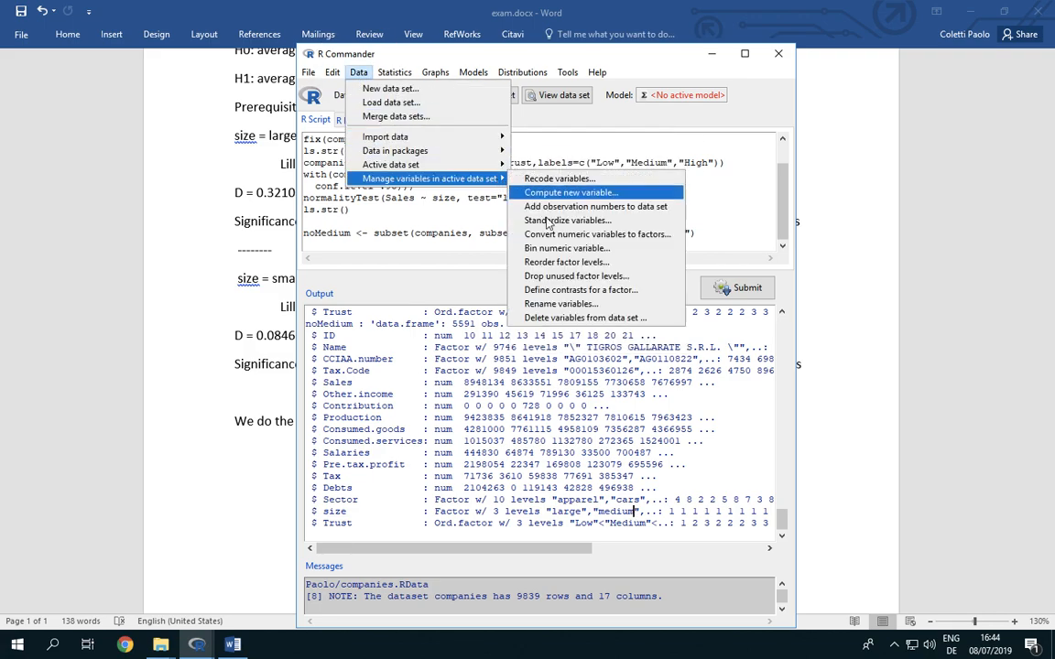
pyautogui.click(549, 275)
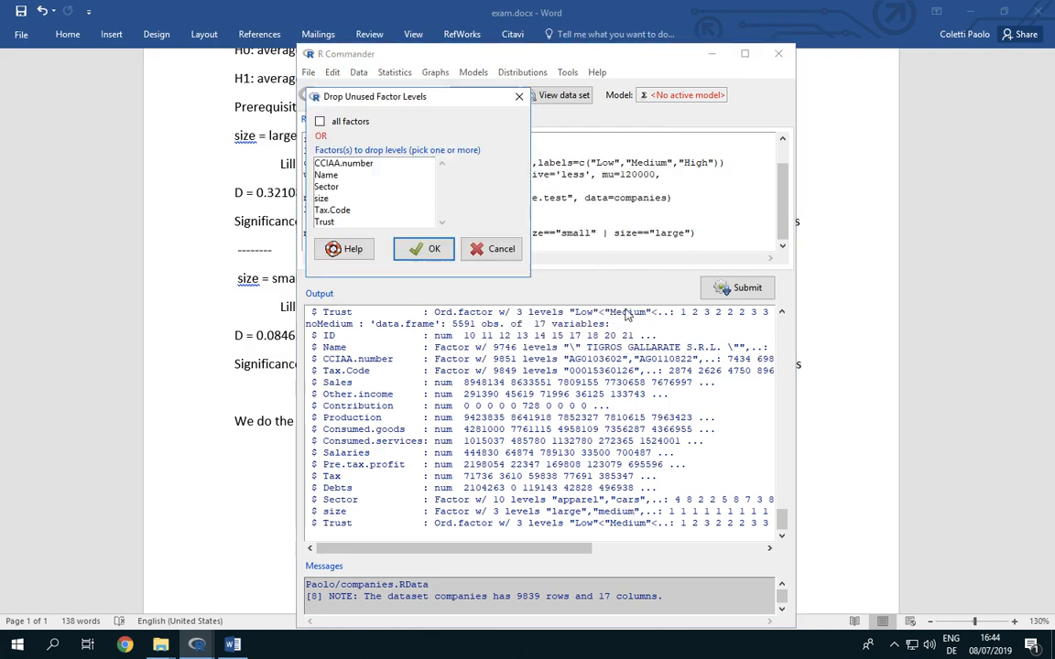
pyautogui.click(322, 198)
pyautogui.click(434, 256)
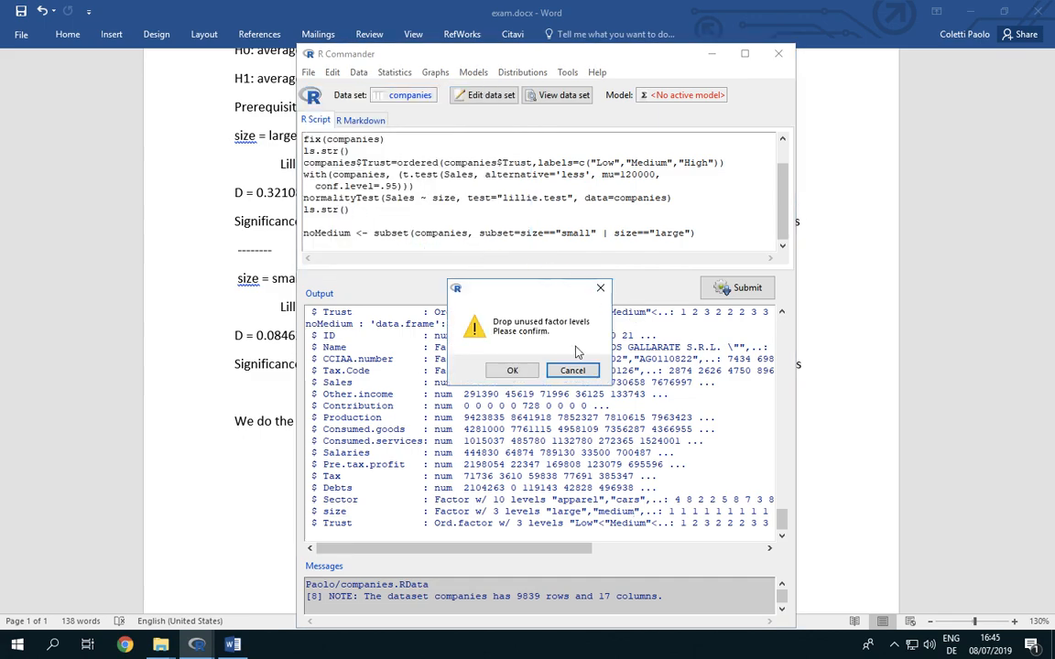
pyautogui.click(501, 335)
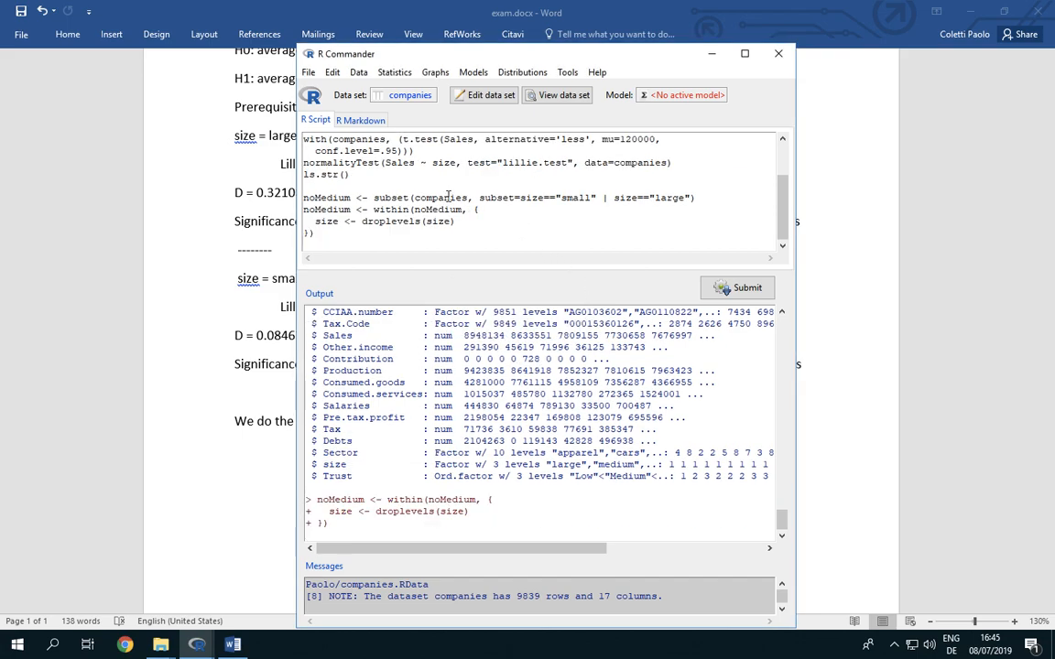
pyautogui.click(733, 289)
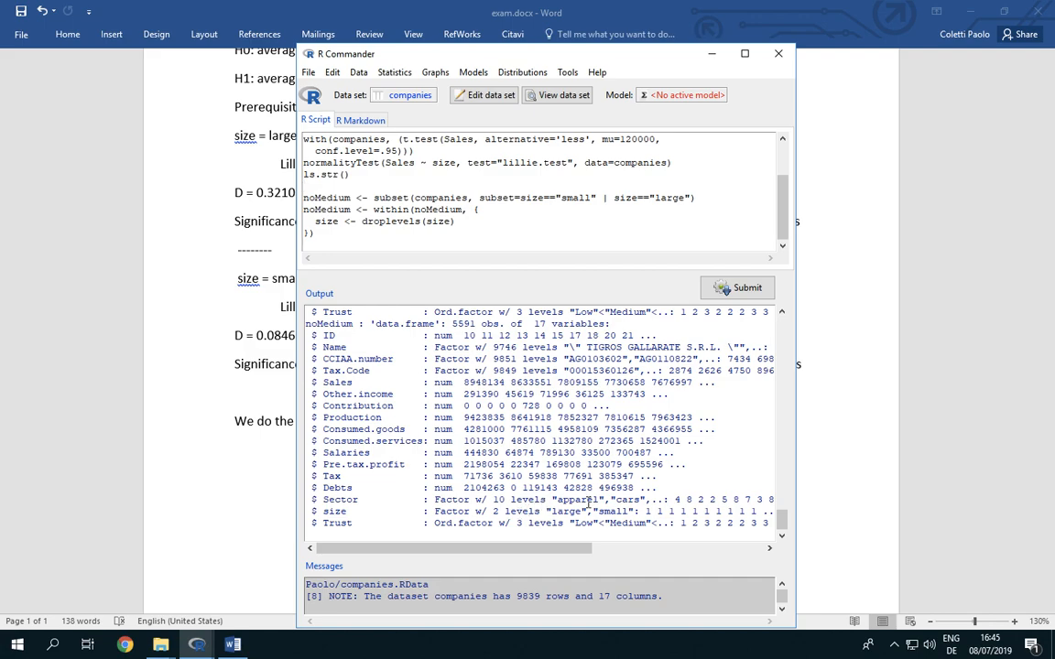
pyautogui.click(393, 73)
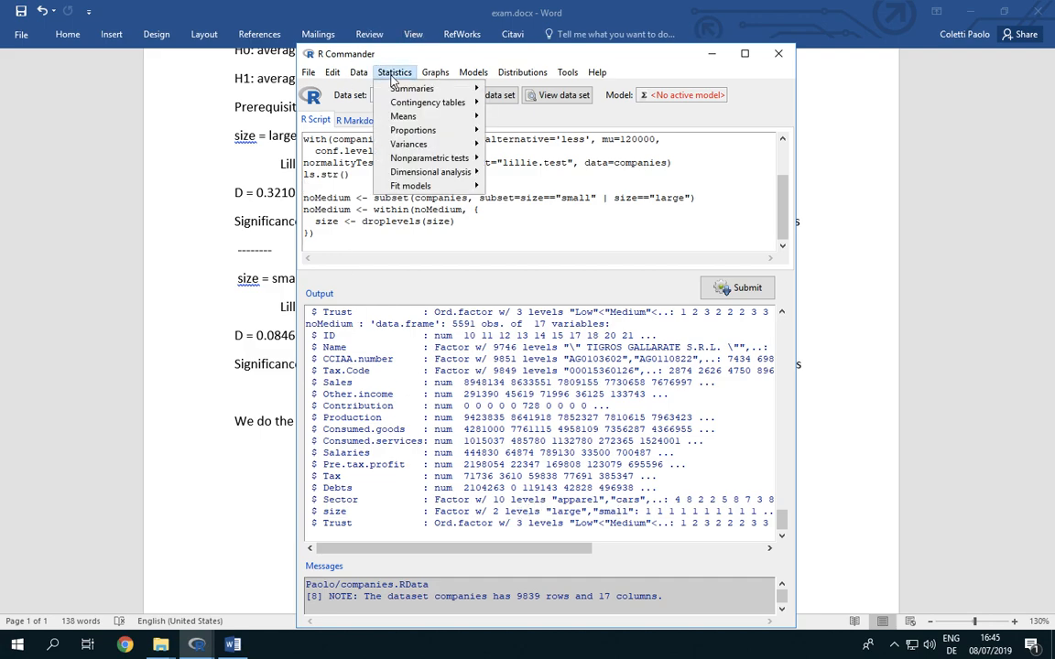
pyautogui.moveTo(399, 119)
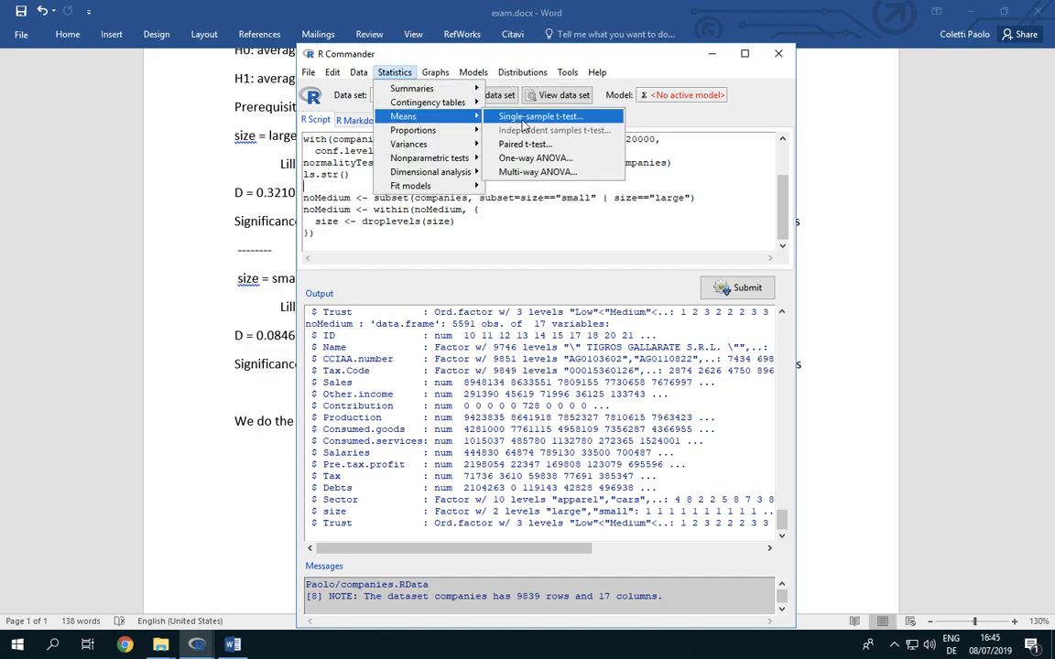
pyautogui.click(592, 163)
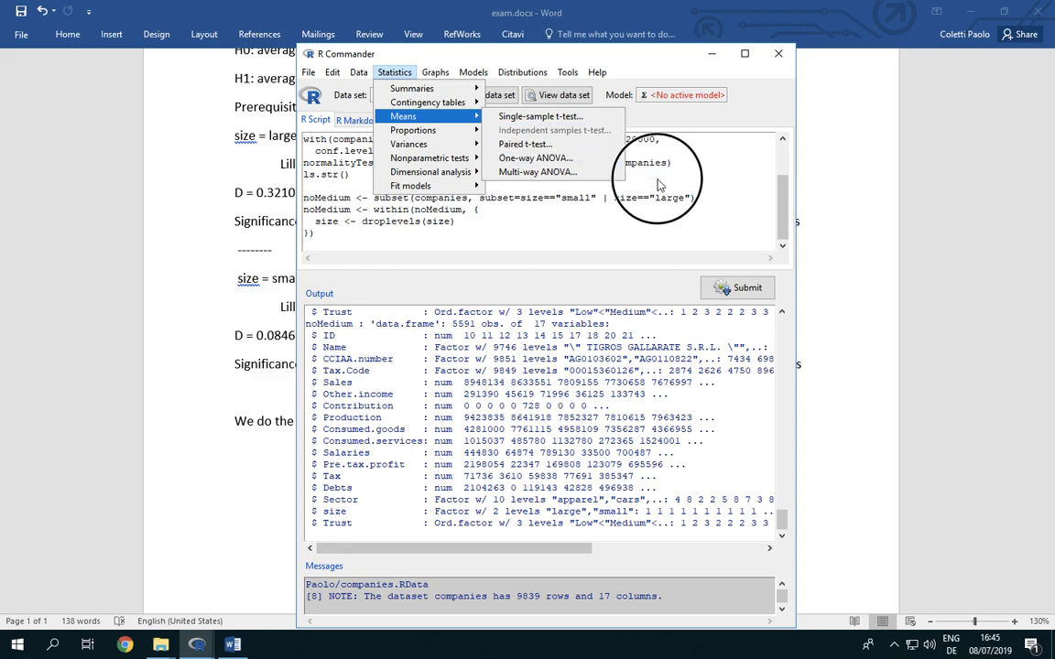
pyautogui.click(358, 72)
pyautogui.moveTo(393, 73)
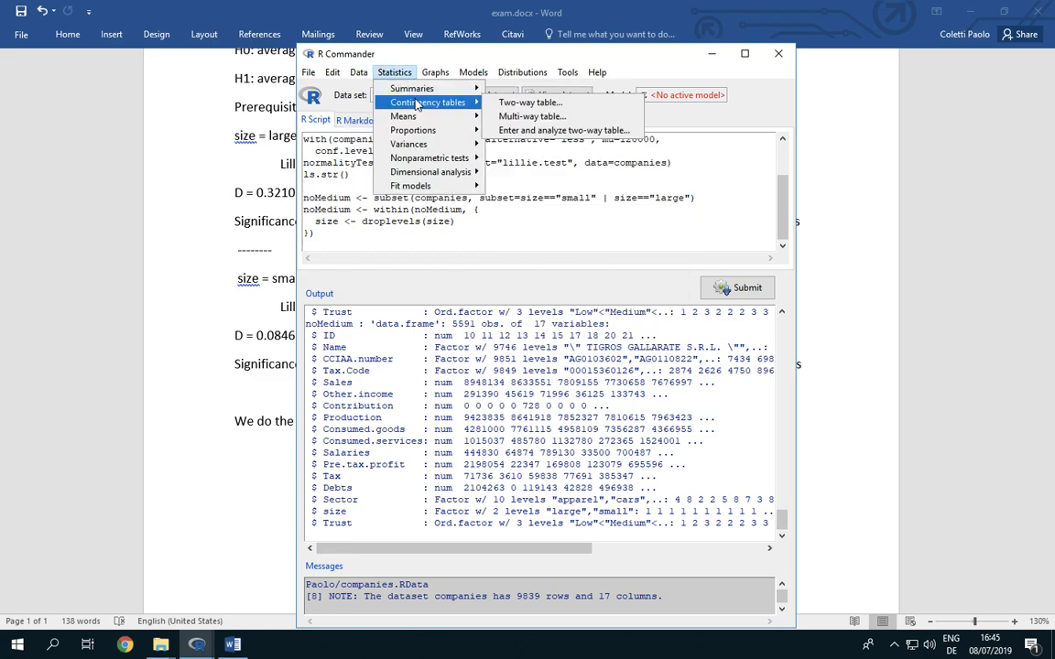
pyautogui.click(385, 209)
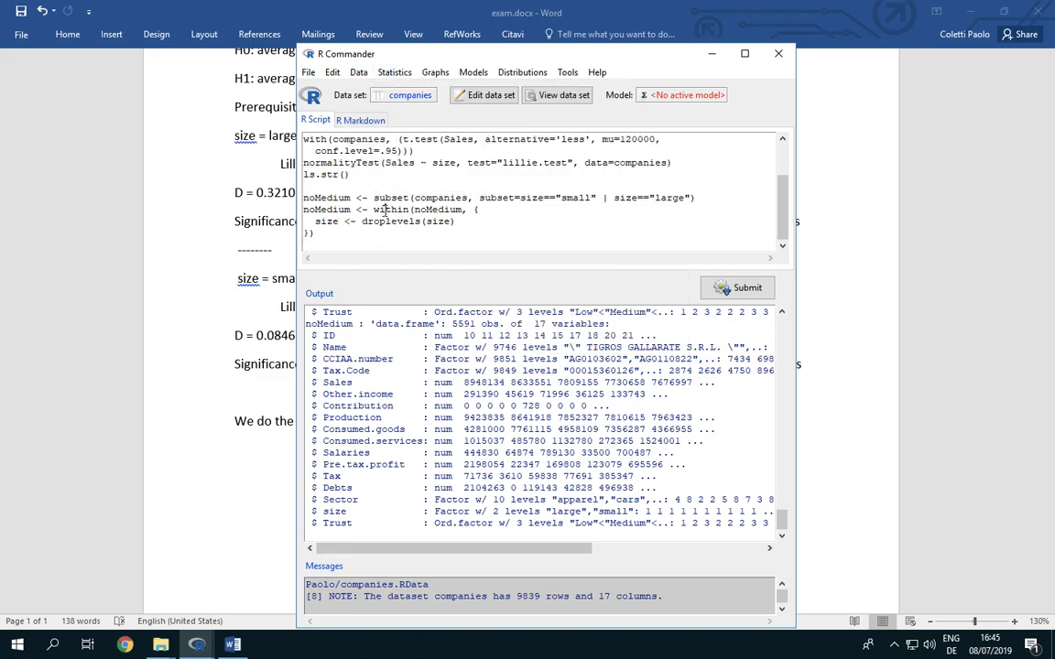
# - Try to make noMedium the active data set
pyautogui.click(409, 97)
pyautogui.click(364, 147)
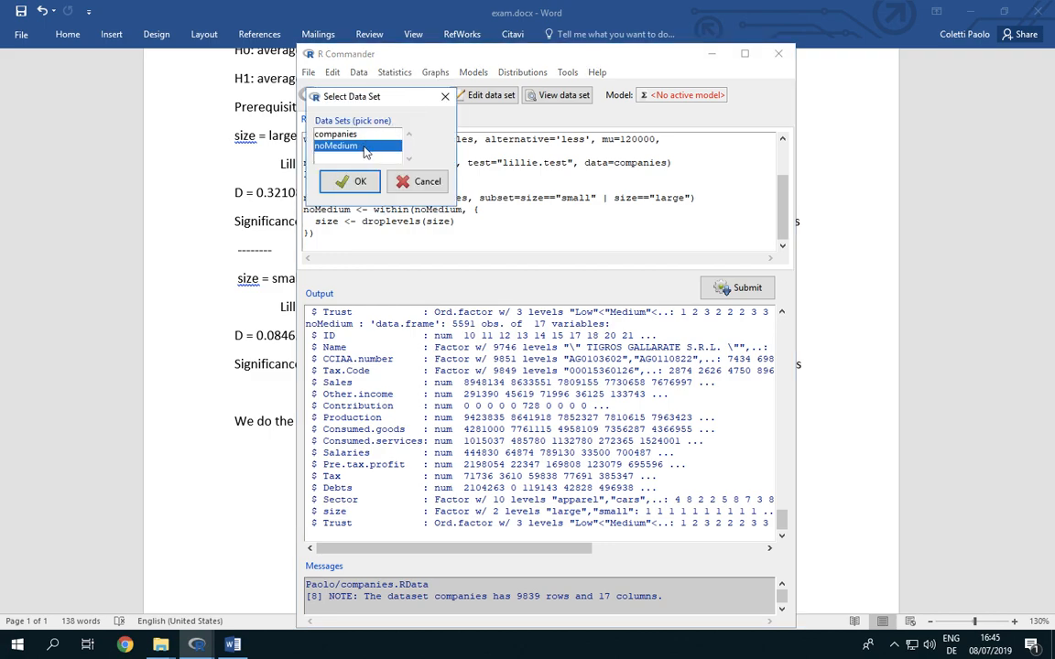
pyautogui.click(352, 181)
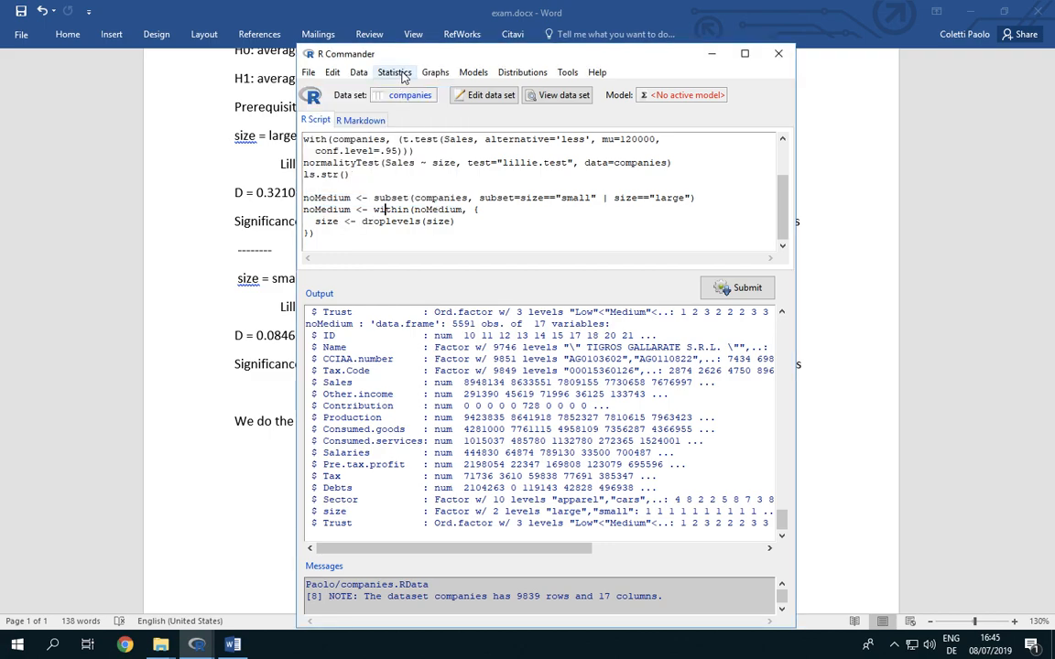
# - Select companies as the active data set, followed by noMedium, to refresh the selection
pyautogui.click(409, 95)
pyautogui.click(337, 133)
pyautogui.click(352, 181)
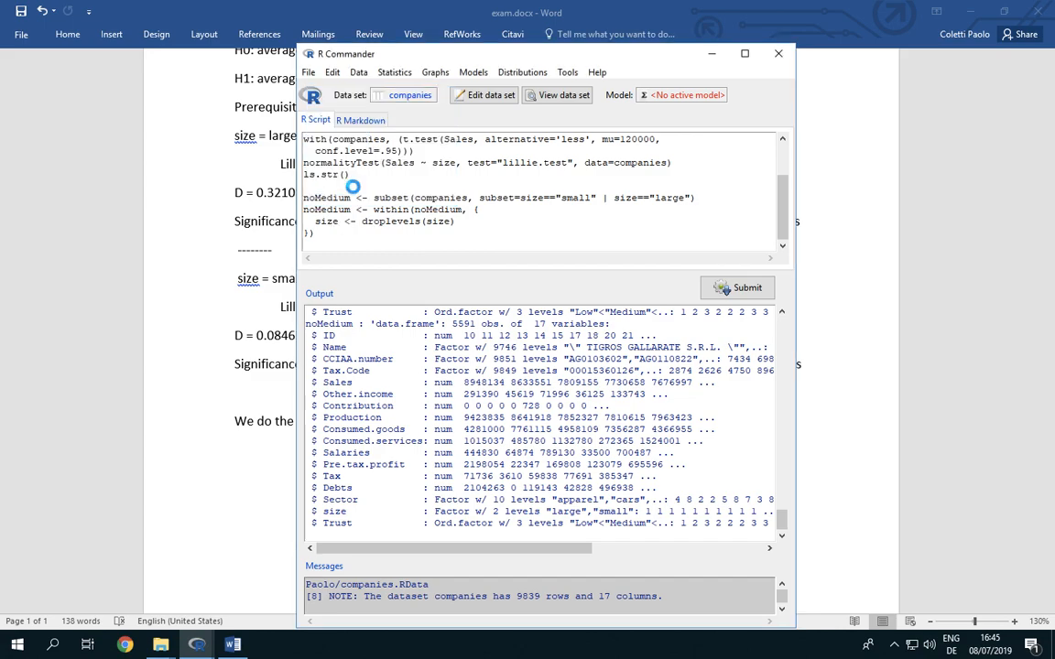
pyautogui.click(400, 95)
pyautogui.click(338, 145)
pyautogui.click(370, 183)
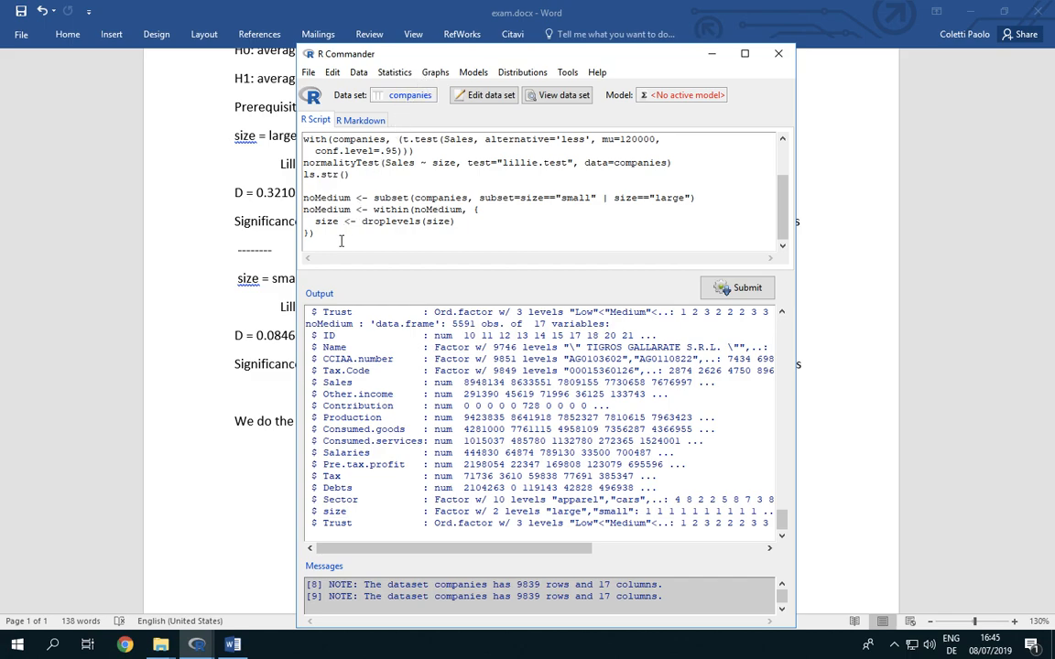
# - Try again to activate the noMedium data set for the means comparison
pyautogui.click(391, 72)
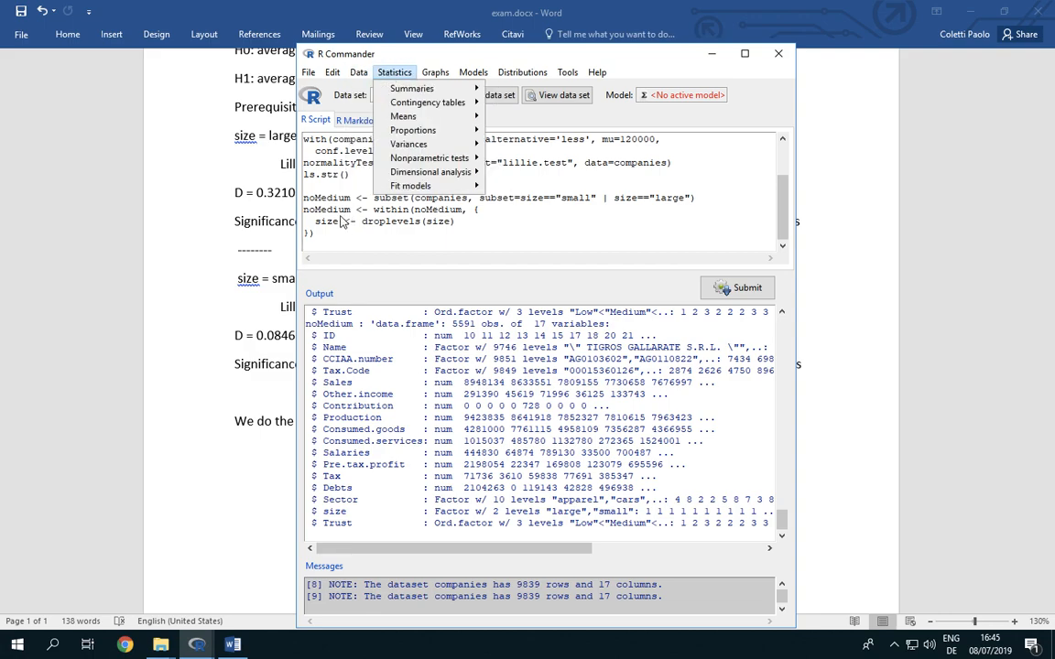
pyautogui.click(340, 222)
pyautogui.click(380, 94)
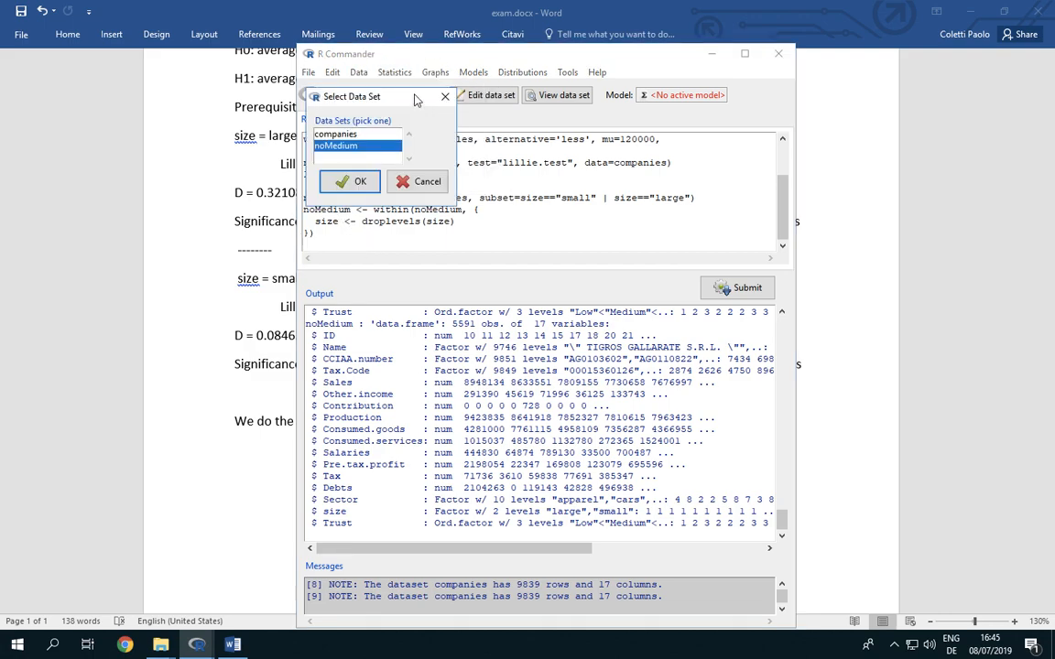
pyautogui.click(354, 146)
pyautogui.click(350, 180)
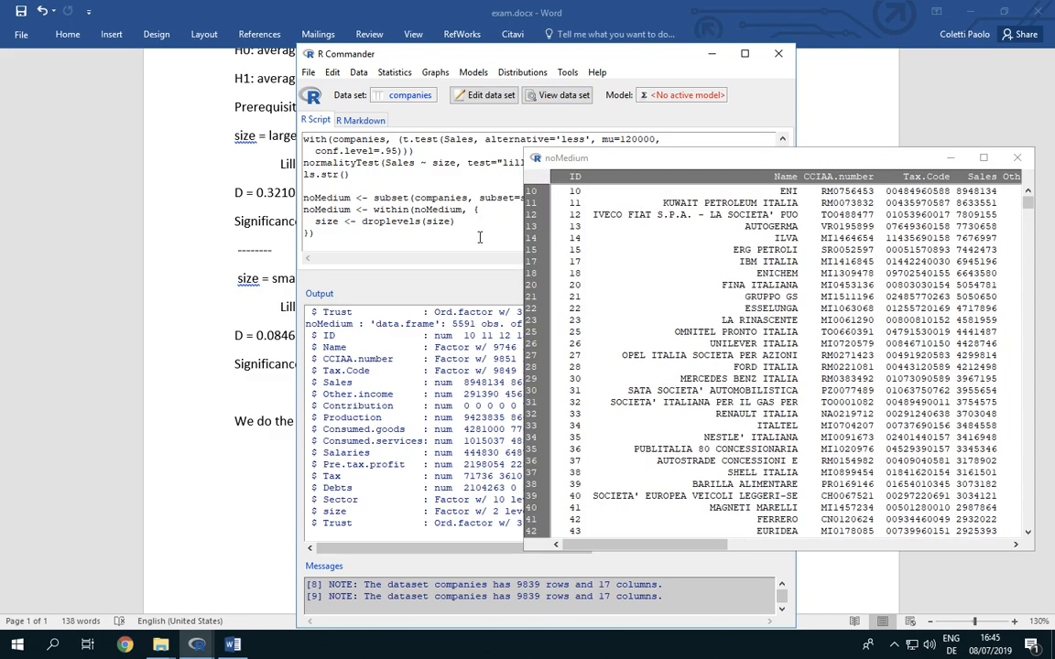
# - Examine the size column across the noMedium rows and close the data viewer
pyautogui.moveTo(652, 547); pyautogui.dragTo(985, 549)
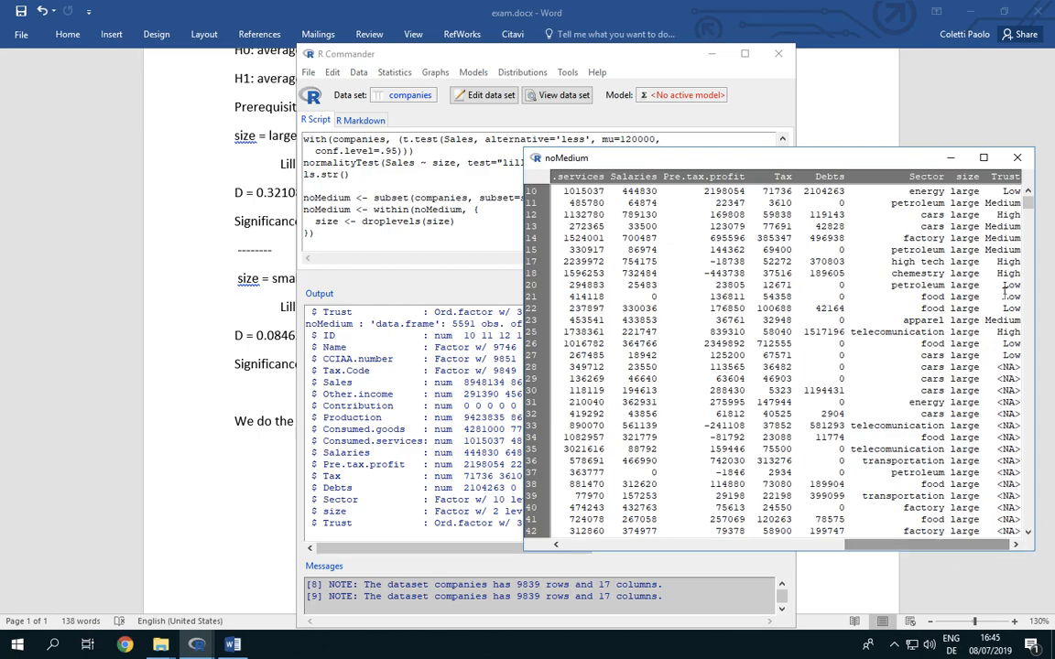
pyautogui.moveTo(1027, 230)
pyautogui.mouseDown()
pyautogui.moveTo(1027, 375)
pyautogui.moveTo(1027, 235)
pyautogui.mouseUp()
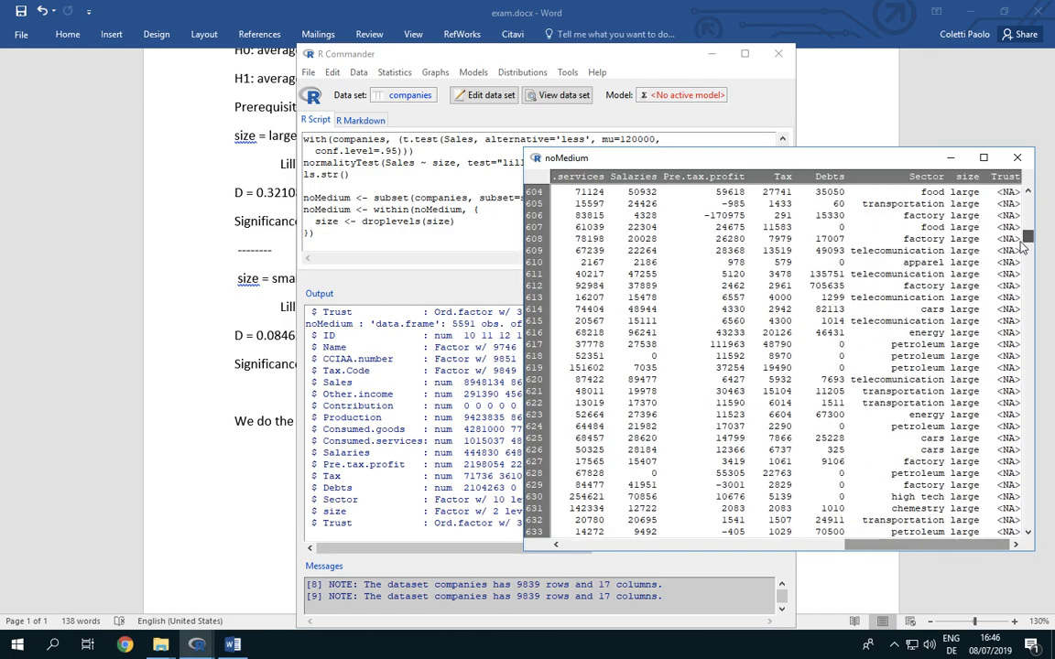
pyautogui.click(1017, 158)
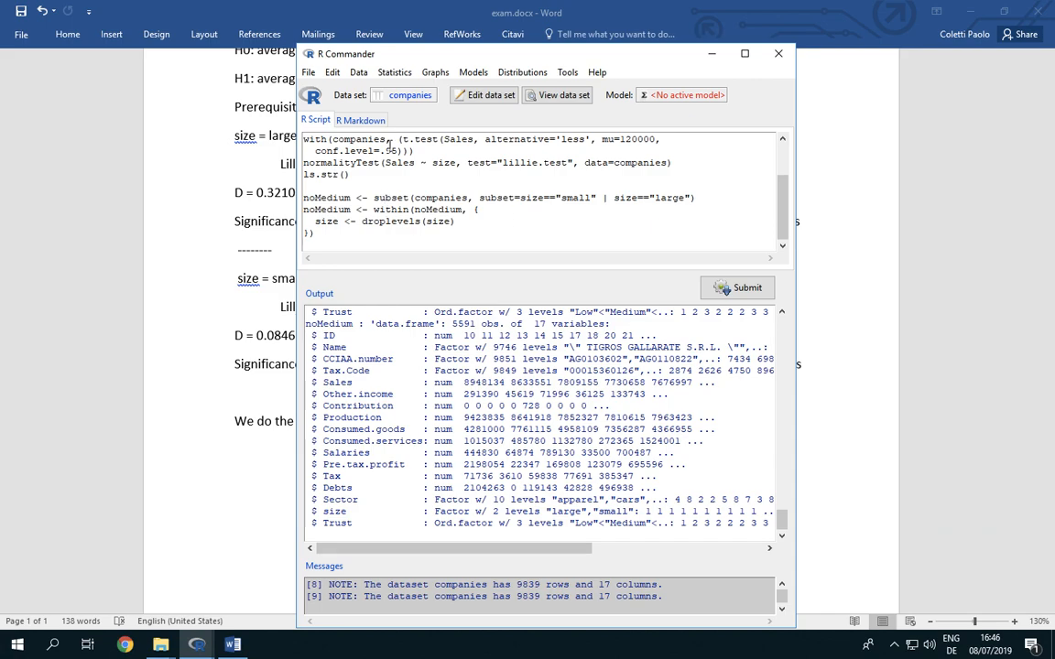
# - Check whether the independent samples t-test is available, and make noMedium the active data set
pyautogui.click(393, 73)
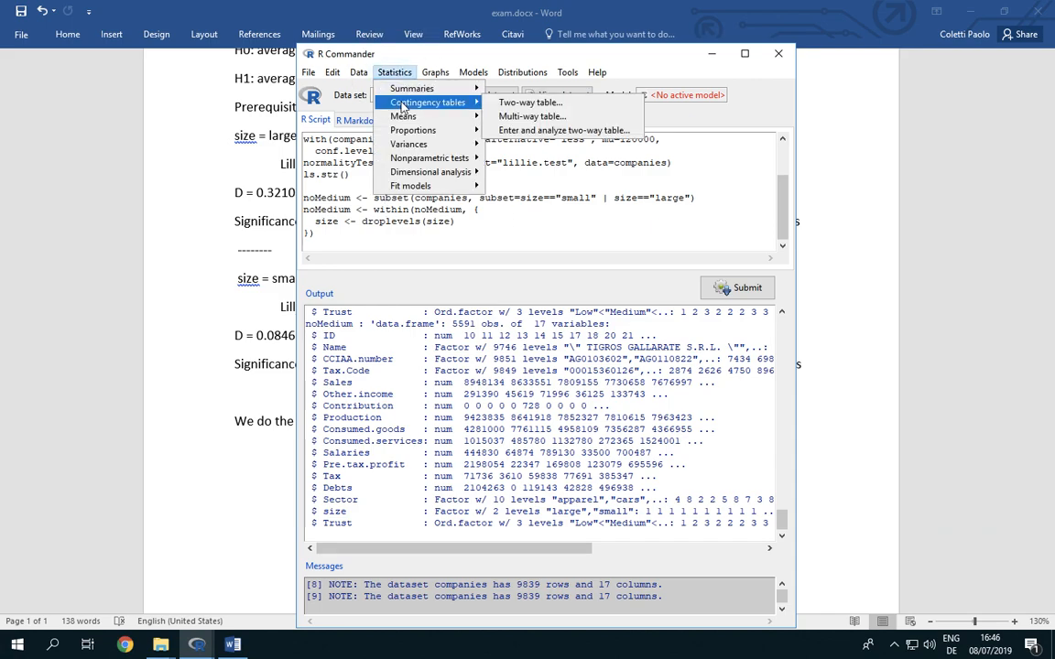
pyautogui.moveTo(403, 118)
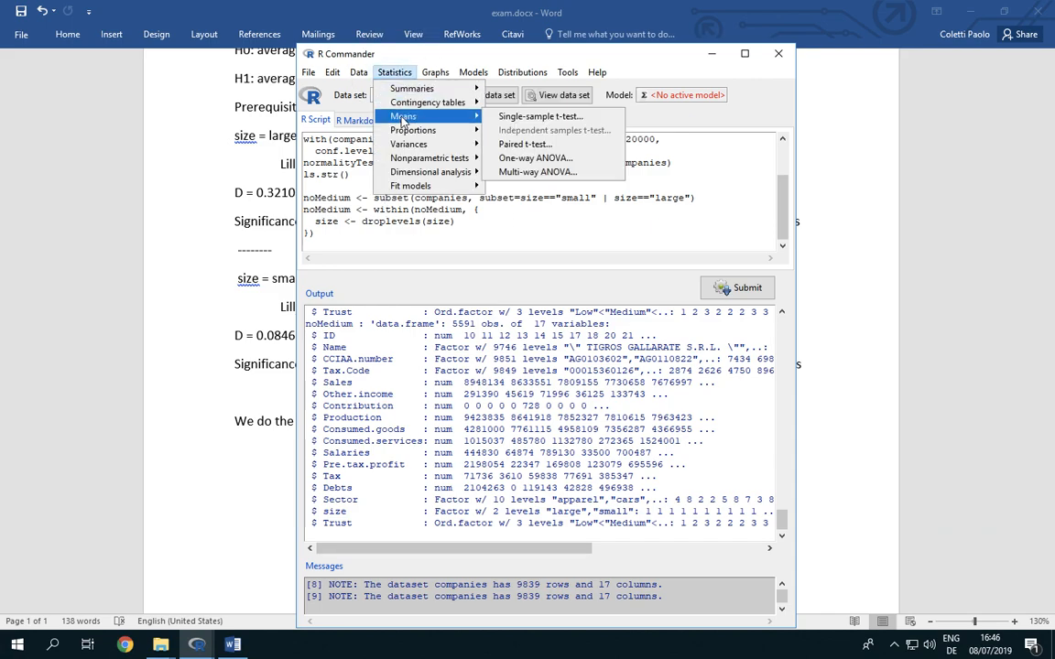
pyautogui.click(307, 154)
pyautogui.click(403, 97)
pyautogui.click(375, 146)
pyautogui.click(360, 183)
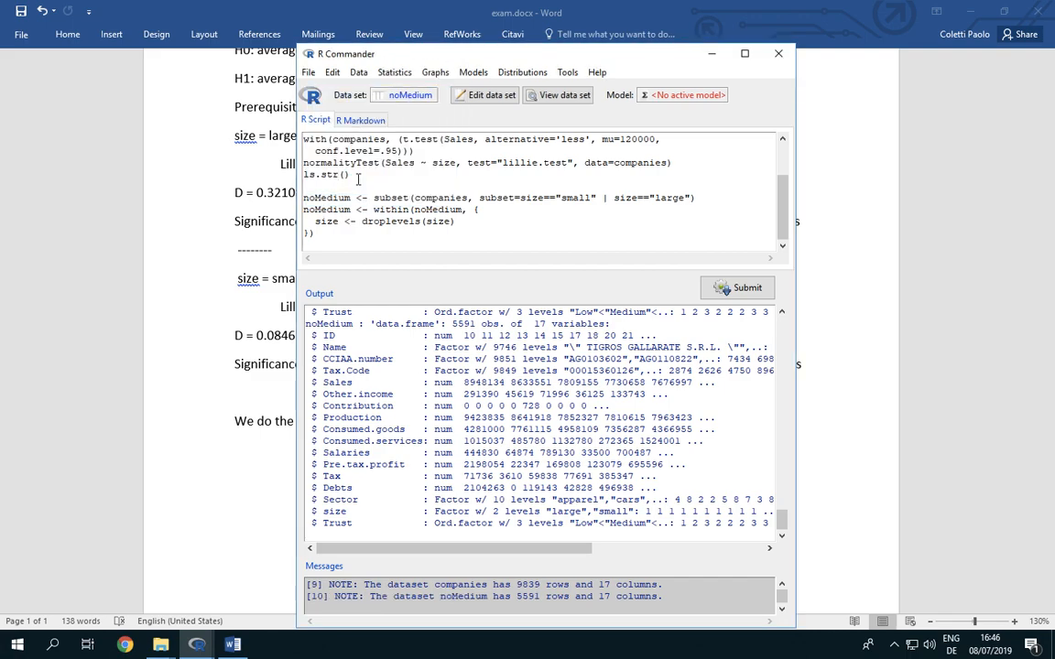
# - Run an independent samples t-test on noMedium with size as the groups and Sales as the response variable
pyautogui.click(394, 72)
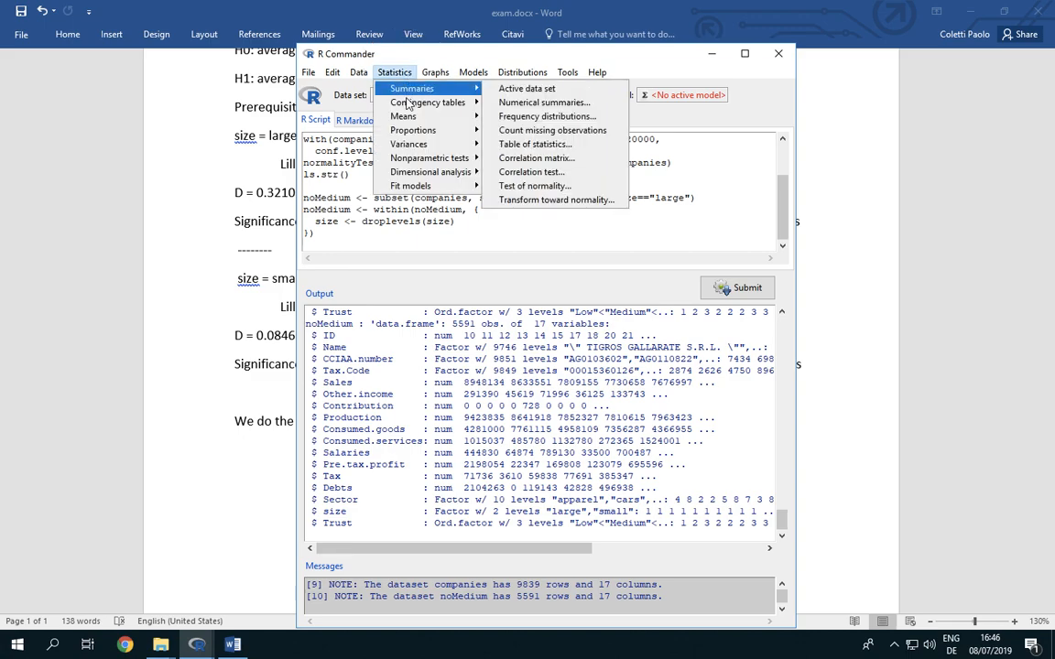
pyautogui.moveTo(417, 119)
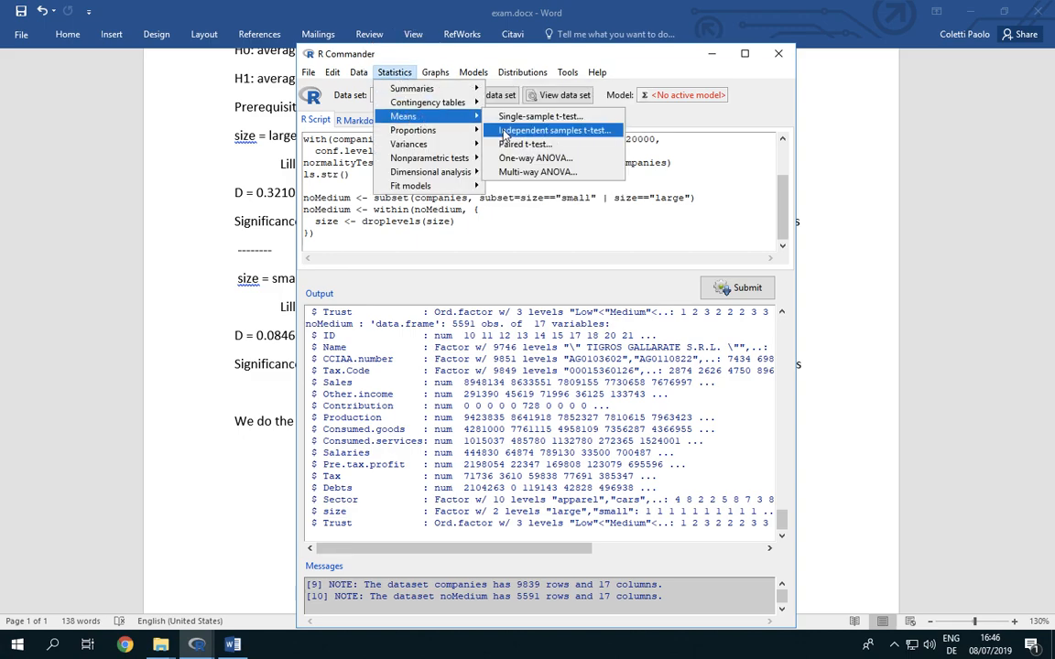
pyautogui.click(506, 131)
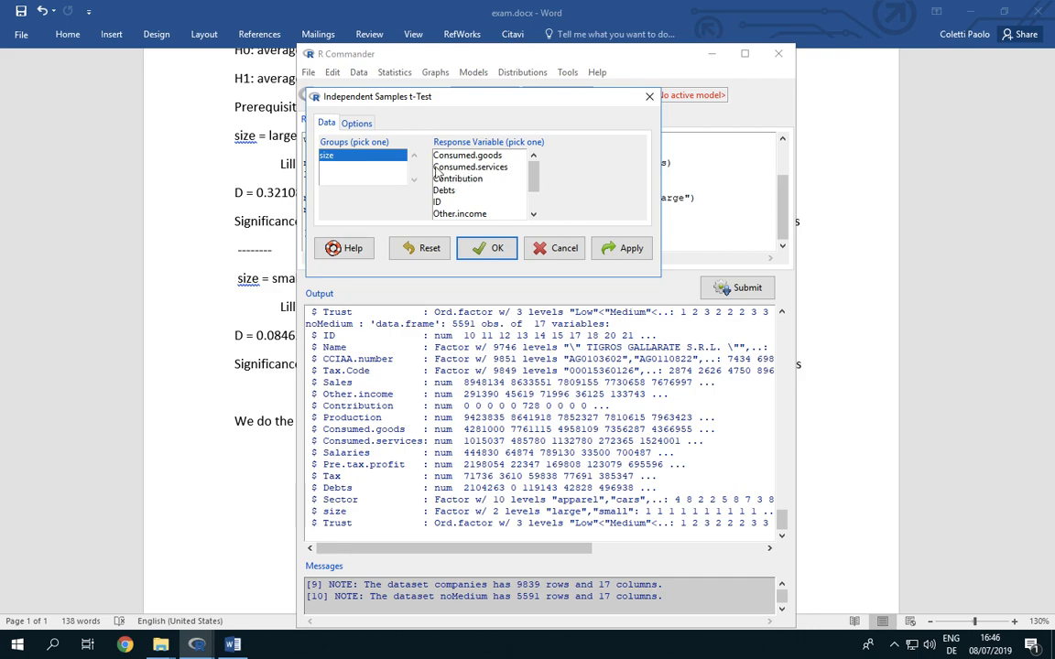
pyautogui.moveTo(535, 181); pyautogui.dragTo(534, 214)
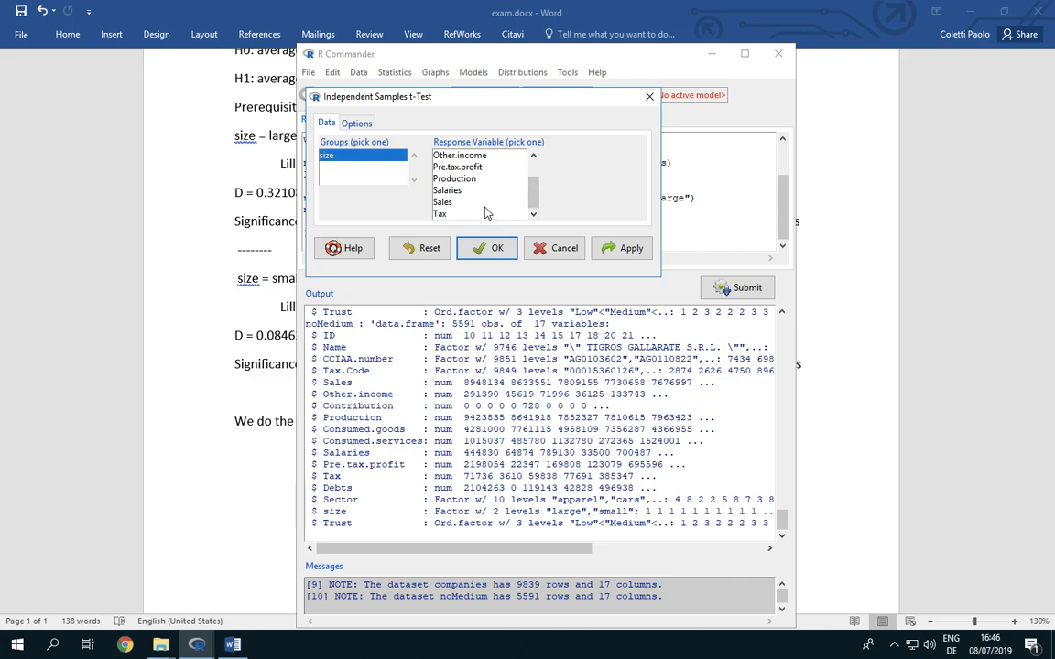
pyautogui.click(480, 202)
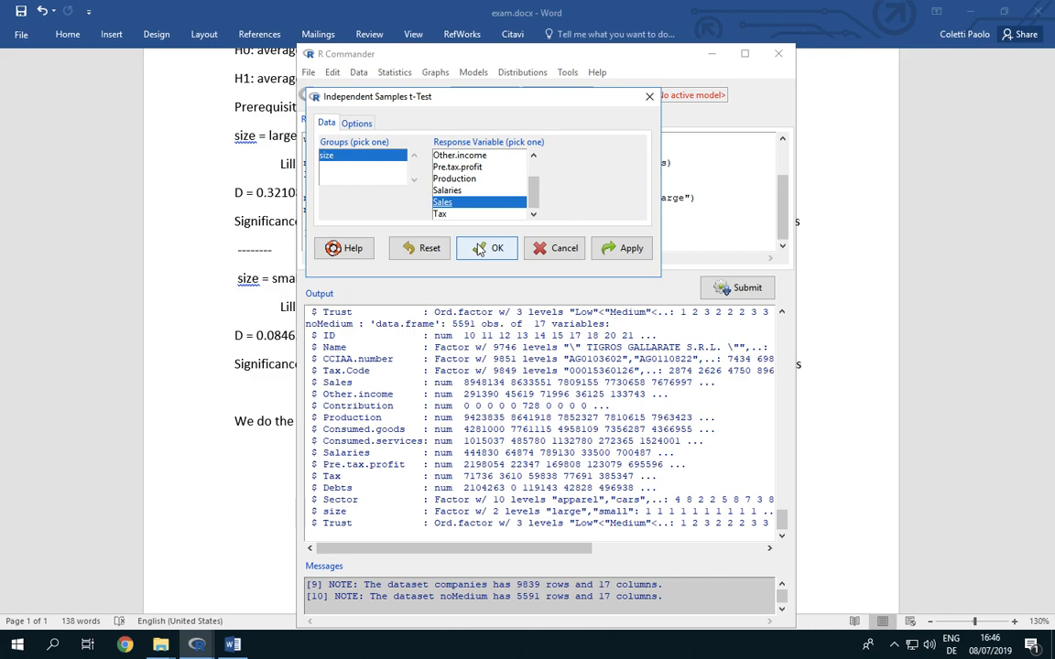
pyautogui.click(486, 248)
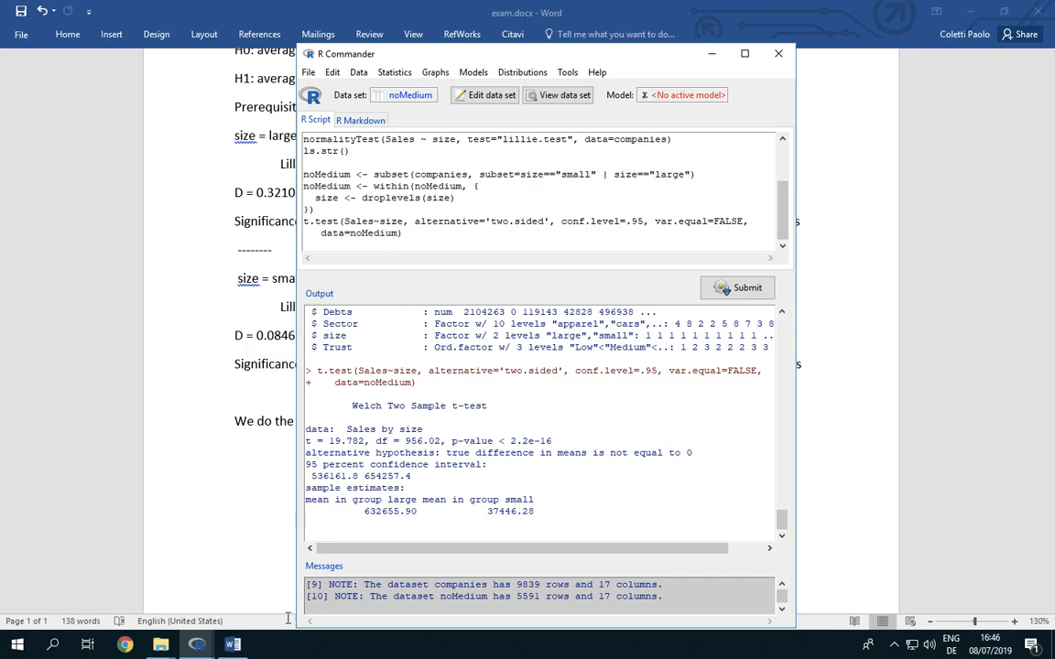
# - Switch to Word and review the hypotheses and normality notes in exam.docx
pyautogui.rightClick(240, 648)
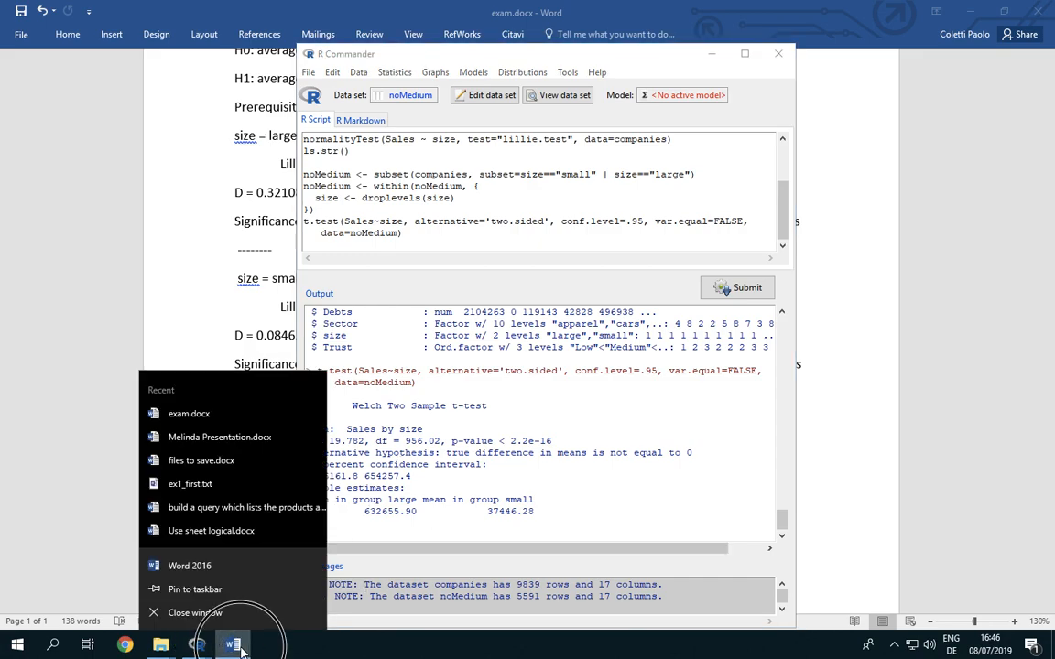
pyautogui.click(239, 648)
pyautogui.click(238, 647)
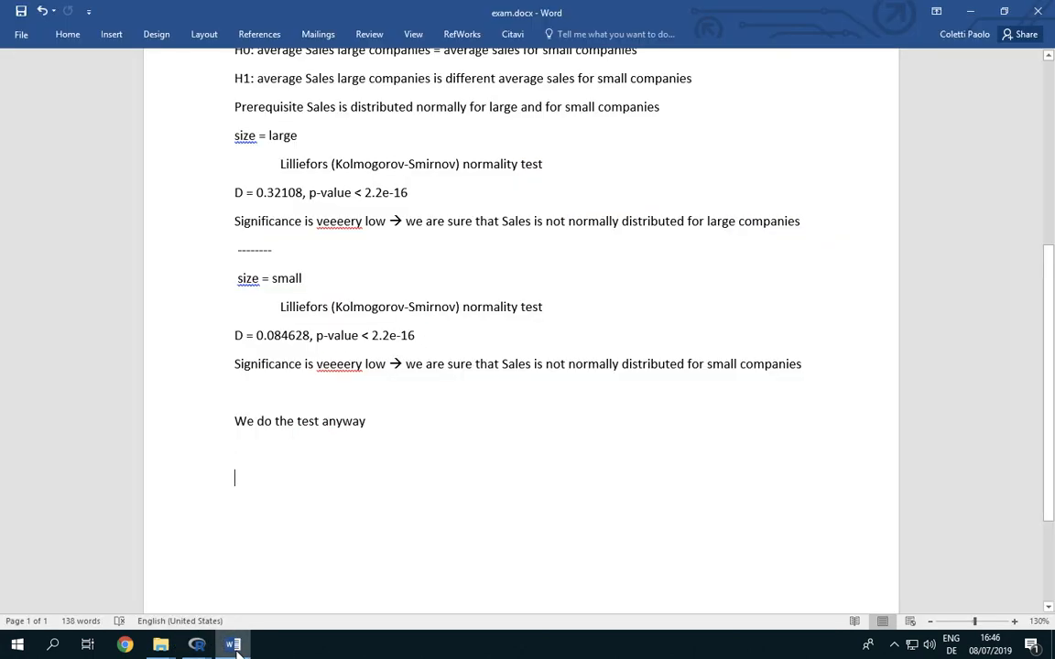
pyautogui.scroll(1, 347, 421)
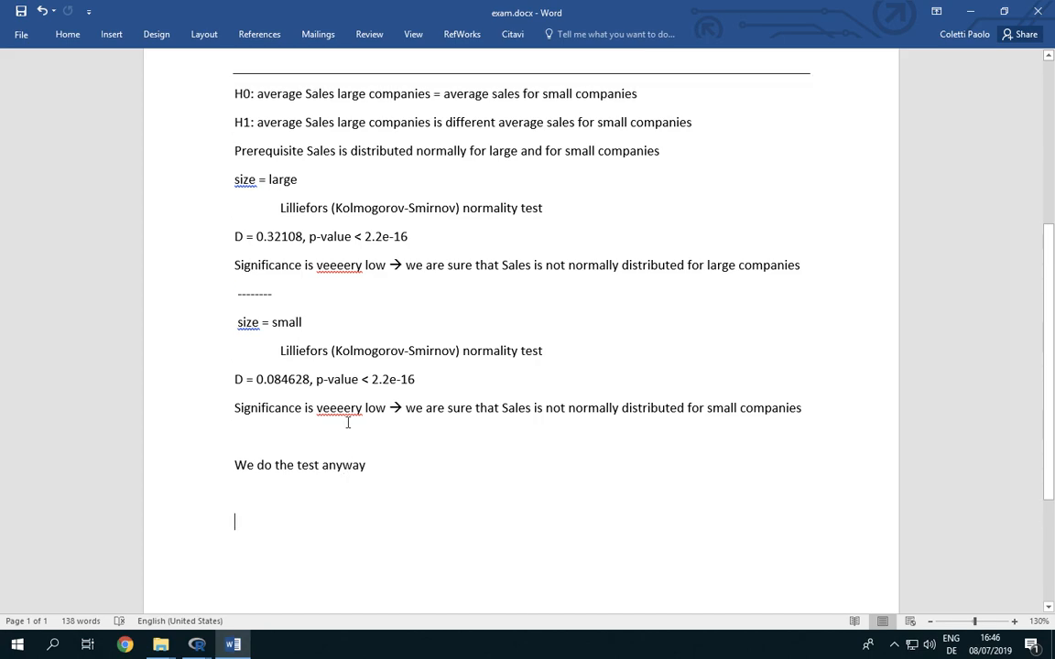
pyautogui.scroll(-2, 346, 423)
# - Copy the t-test results from the t value through the group means in R Commander and paste them below "We do the test anyway" in Word
pyautogui.click(233, 644)
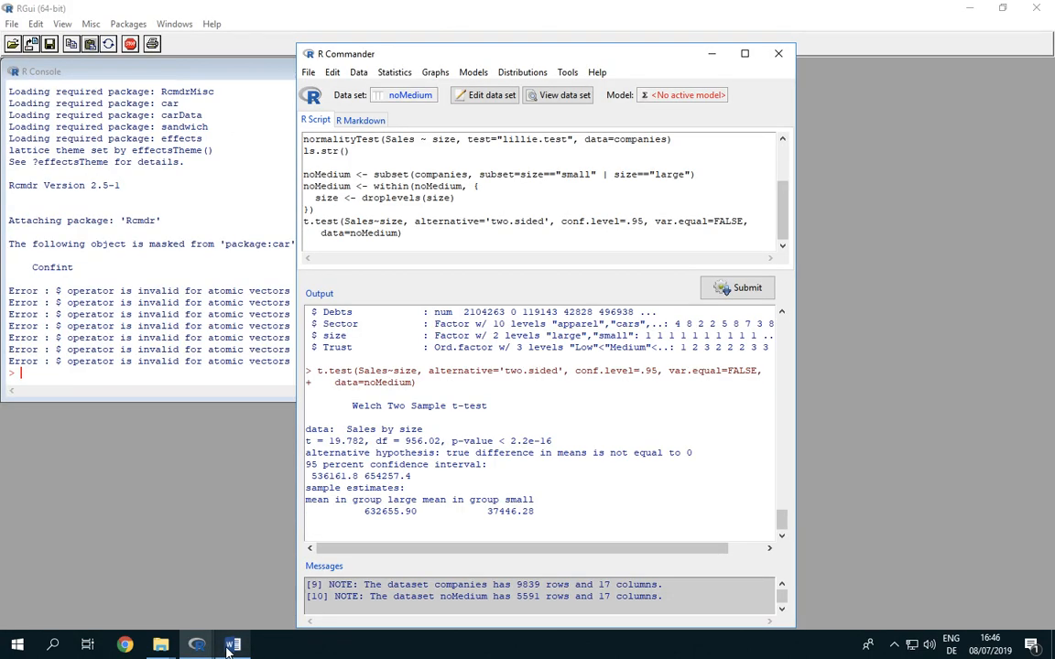
pyautogui.moveTo(566, 510); pyautogui.dragTo(300, 440)
pyautogui.rightClick(338, 455)
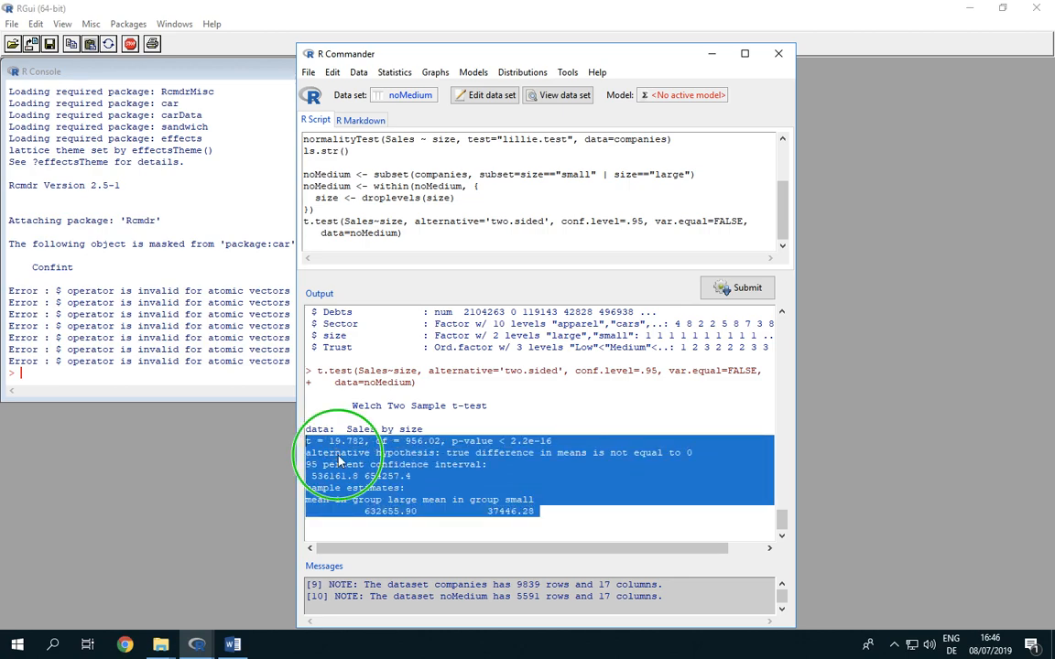
pyautogui.click(354, 478)
pyautogui.click(232, 645)
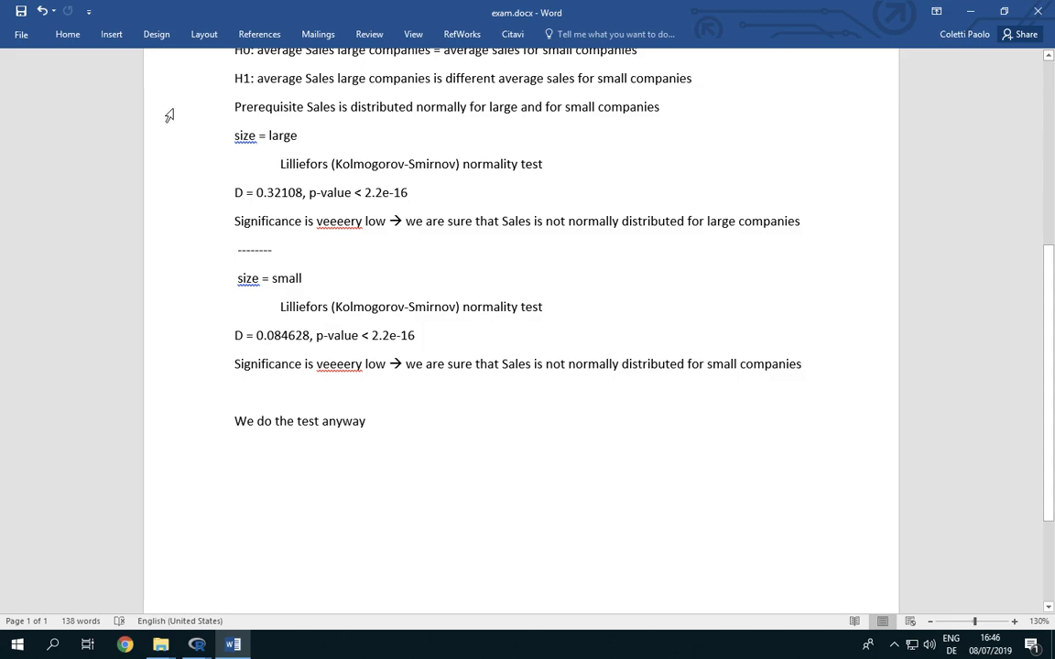
pyautogui.click(72, 35)
pyautogui.click(18, 63)
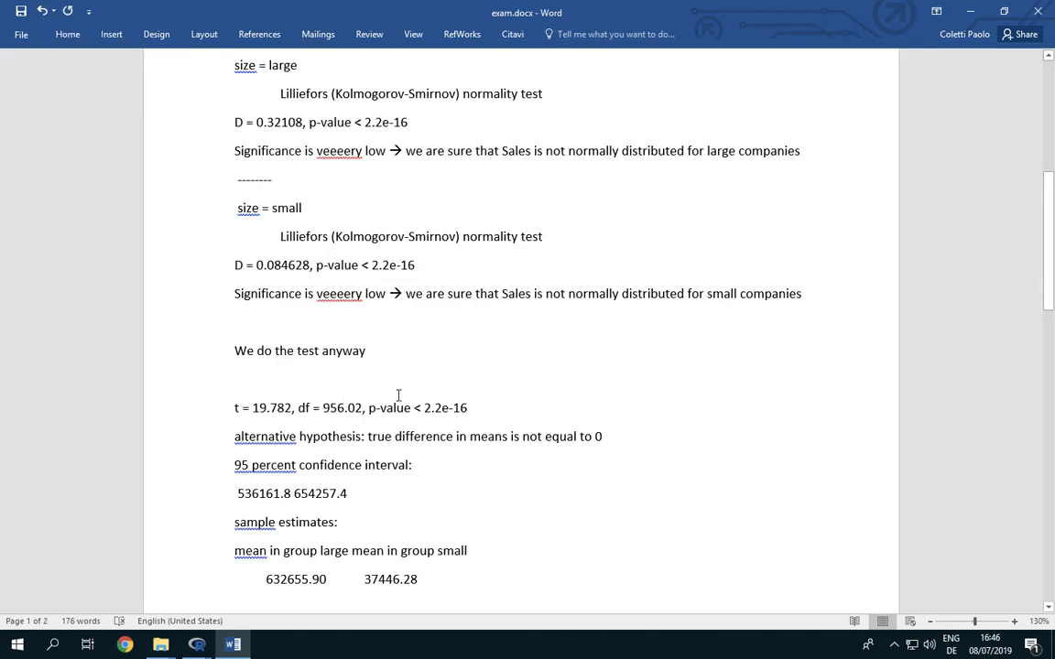
# - Delete the t and df values, the alternative hypothesis and the confidence interval from the pasted results, keeping the p-value and sample estimates
pyautogui.moveTo(369, 408); pyautogui.dragTo(206, 494)
pyautogui.press('Delete')
pyautogui.press('Delete')
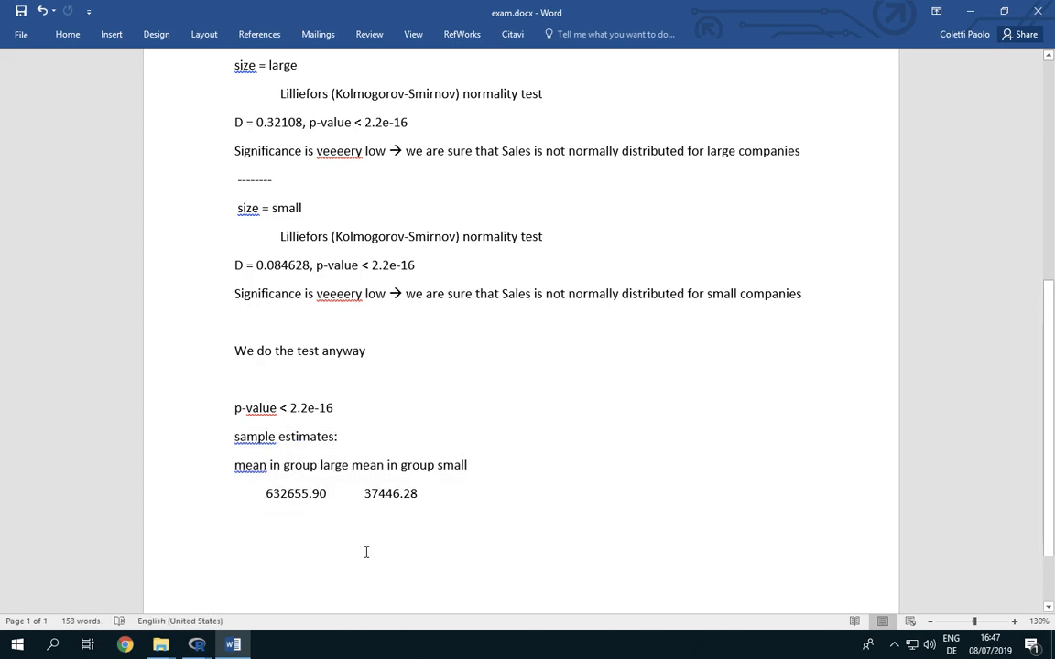
# - Begin the conclusion below the group means with "Sign is very low → we reject → we are sure that"
pyautogui.write('s')
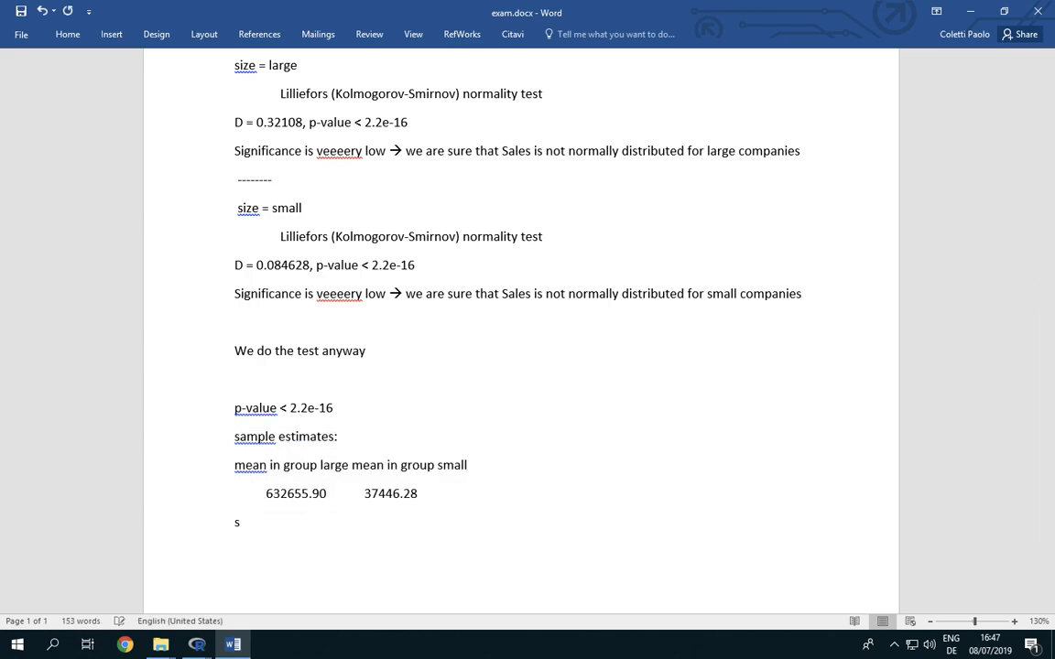
pyautogui.write('ign is very low ')
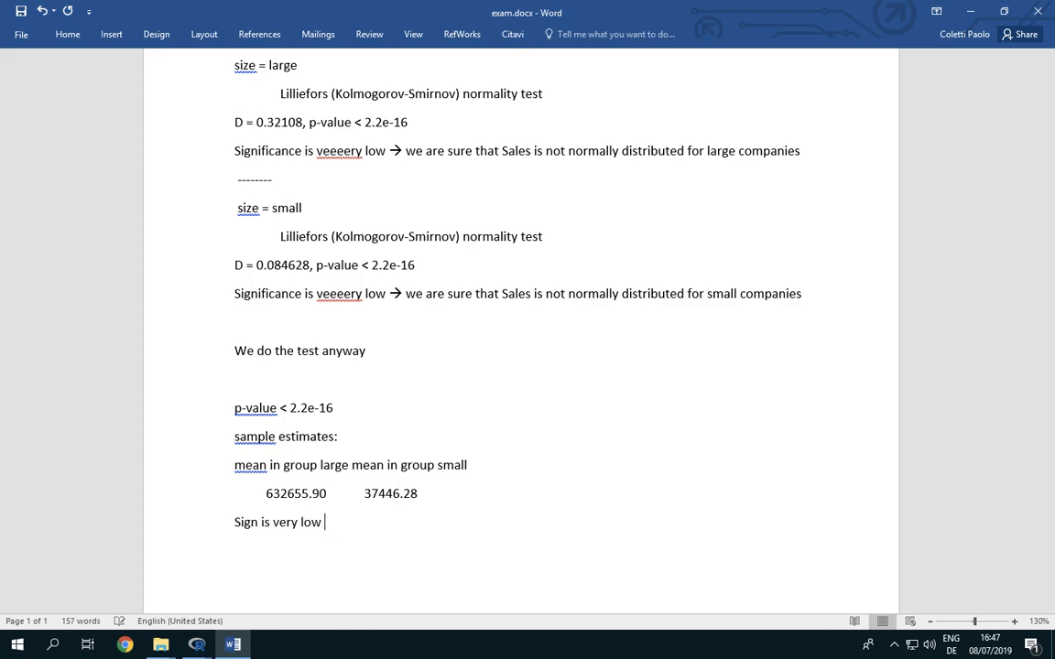
pyautogui.write('--> r')
pyautogui.press('BackSpace')
pyautogui.write('we rejec')
pyautogui.write('t ')
pyautogui.write('--> we ar')
pyautogui.write('e sure that')
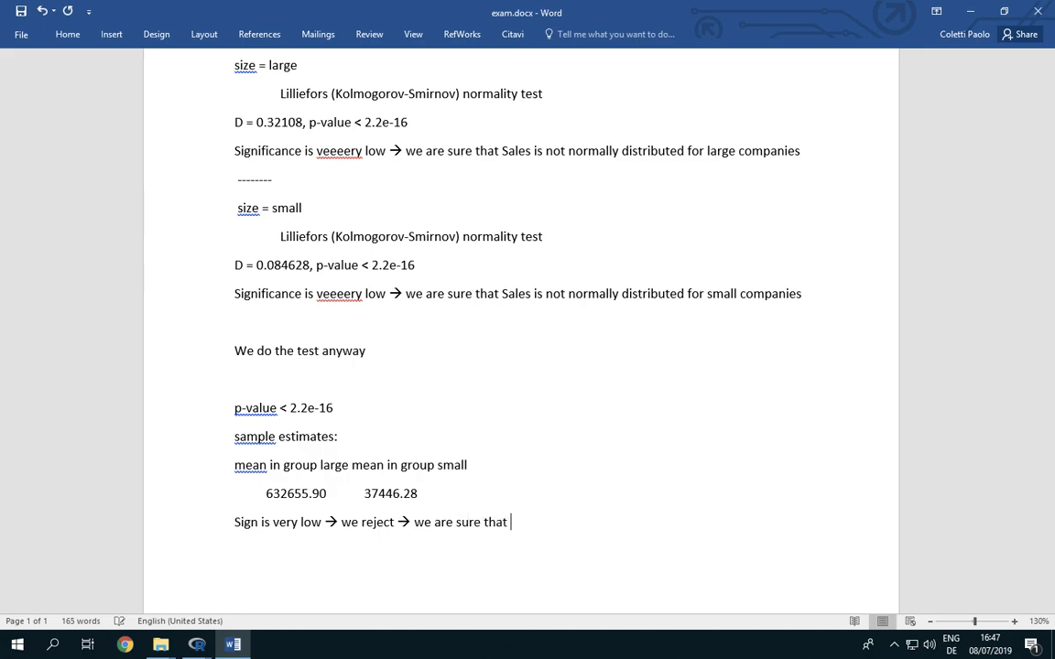
pyautogui.hotkey('ctrl', 'Left')
pyautogui.hotkey('ctrl', 'Left')
pyautogui.hotkey('ctrl', 'Right')
pyautogui.hotkey('ctrl', 'Right')
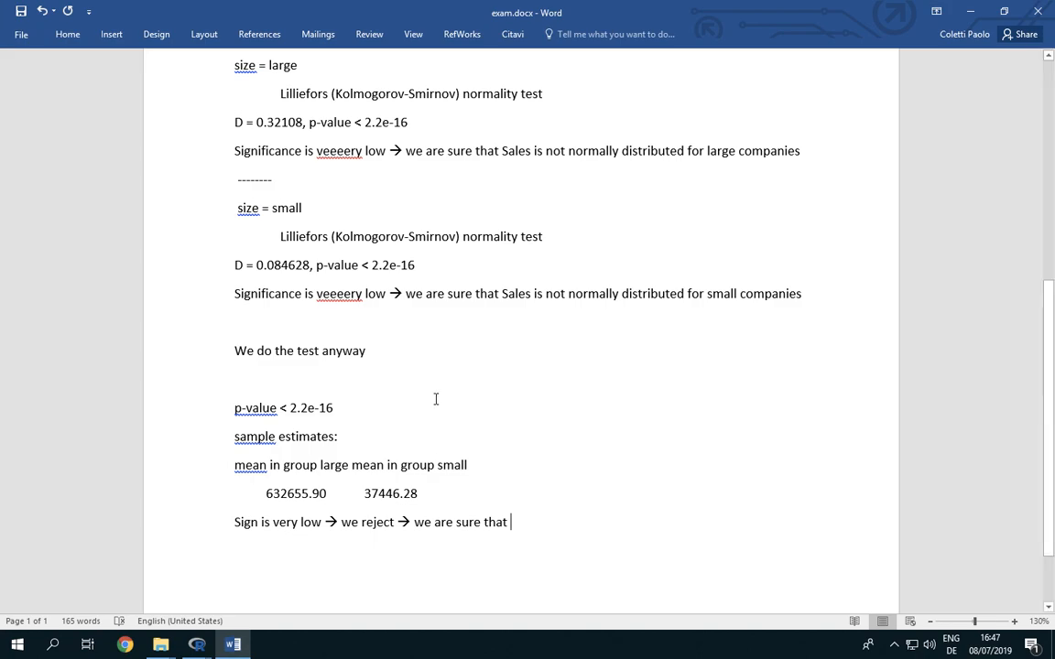
# - Check the hypotheses above and complete the conclusion with "average sales is different for large and small companies"
pyautogui.scroll(2, 436, 399)
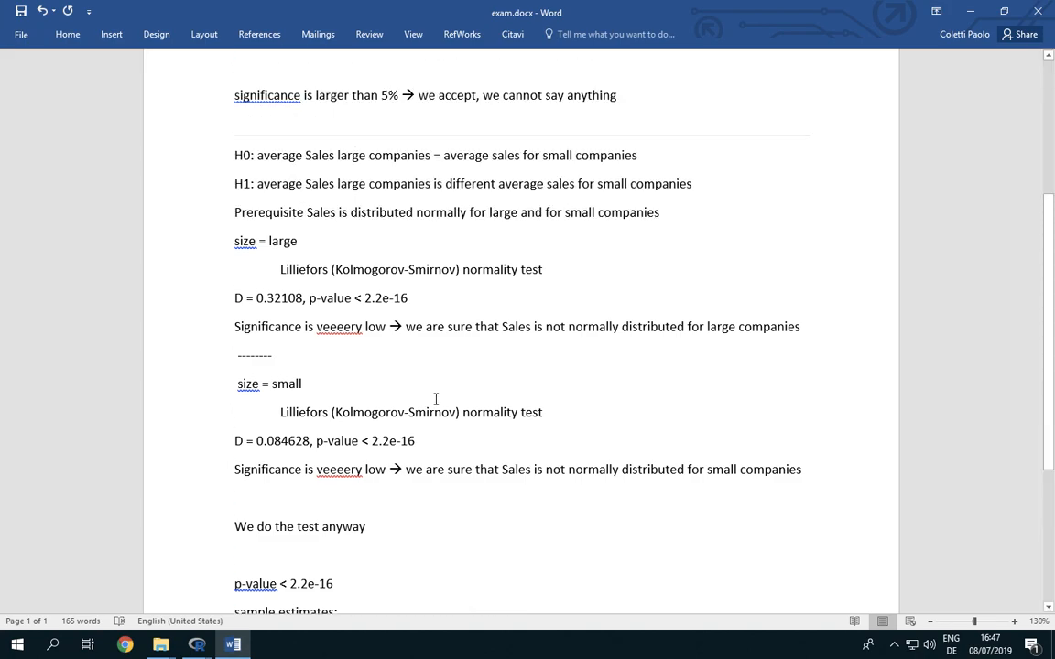
pyautogui.scroll(-3, 435, 399)
pyautogui.write('av')
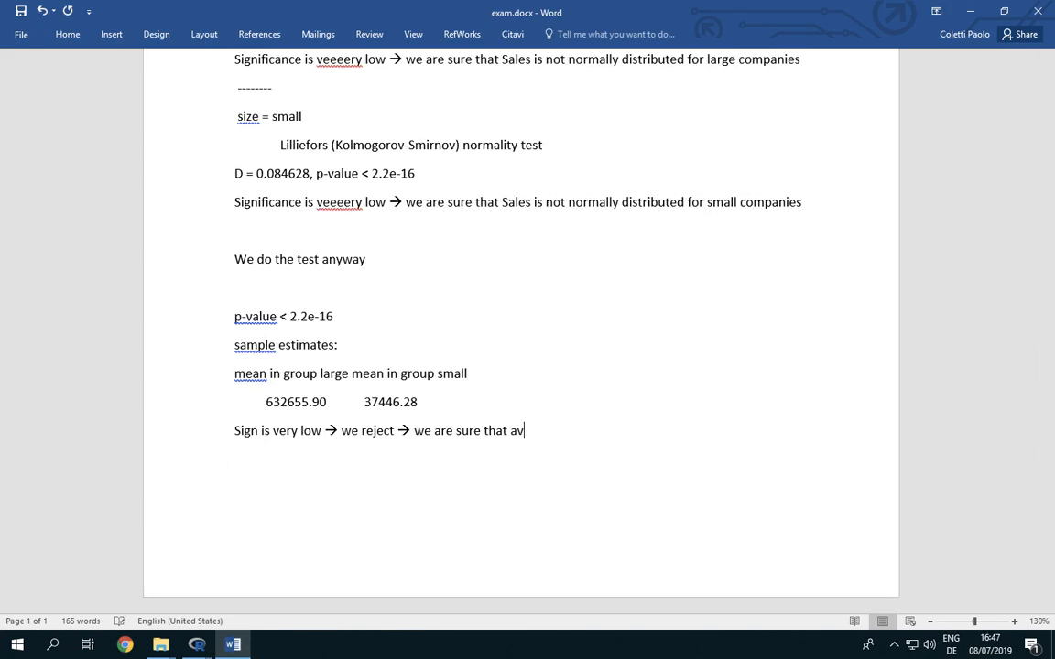
pyautogui.write('erage sales is different ')
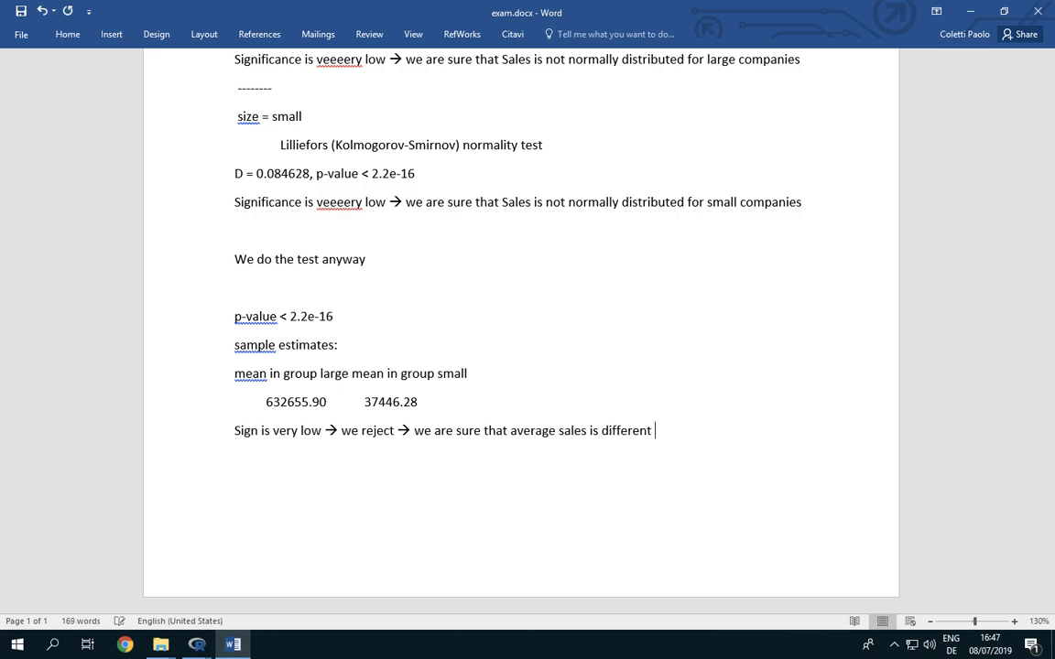
pyautogui.write('for large and s')
pyautogui.press('BackSpace')
pyautogui.write('d small companies')
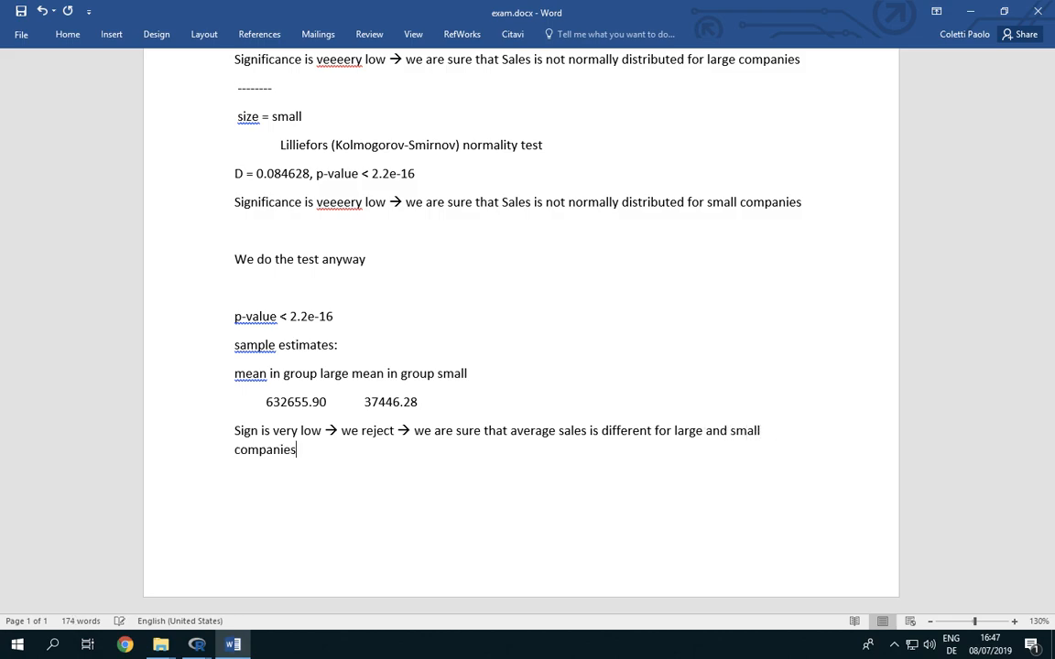
# - Add a page break after the conclusion and insert a horizontal separator line
pyautogui.press('Return')
pyautogui.hotkey('ctrl', 'Return')
pyautogui.write('---')
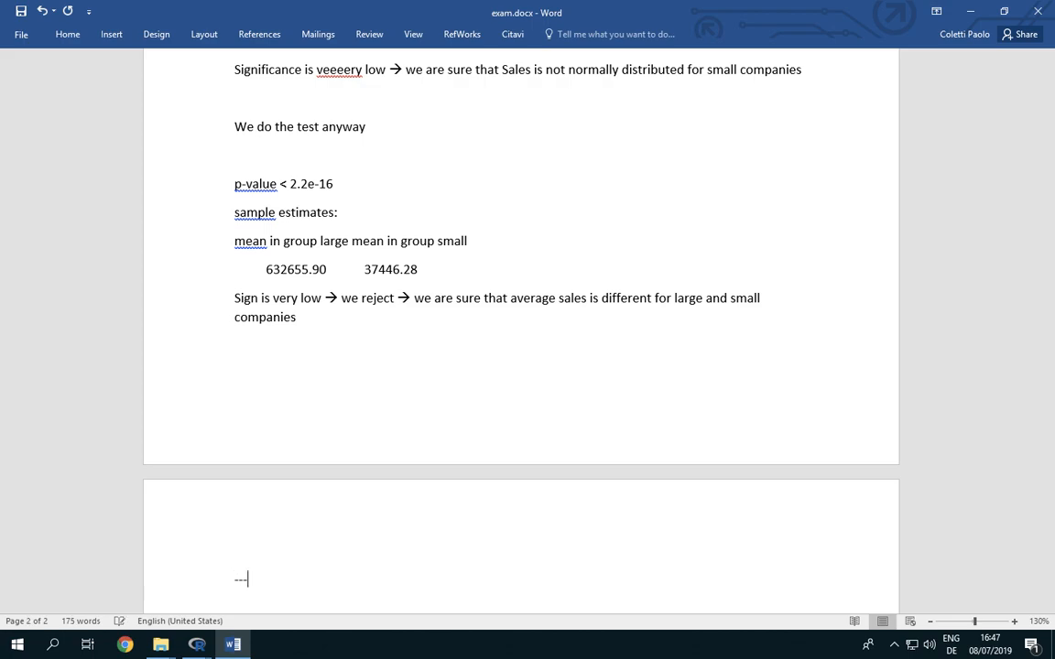
pyautogui.press('Return')
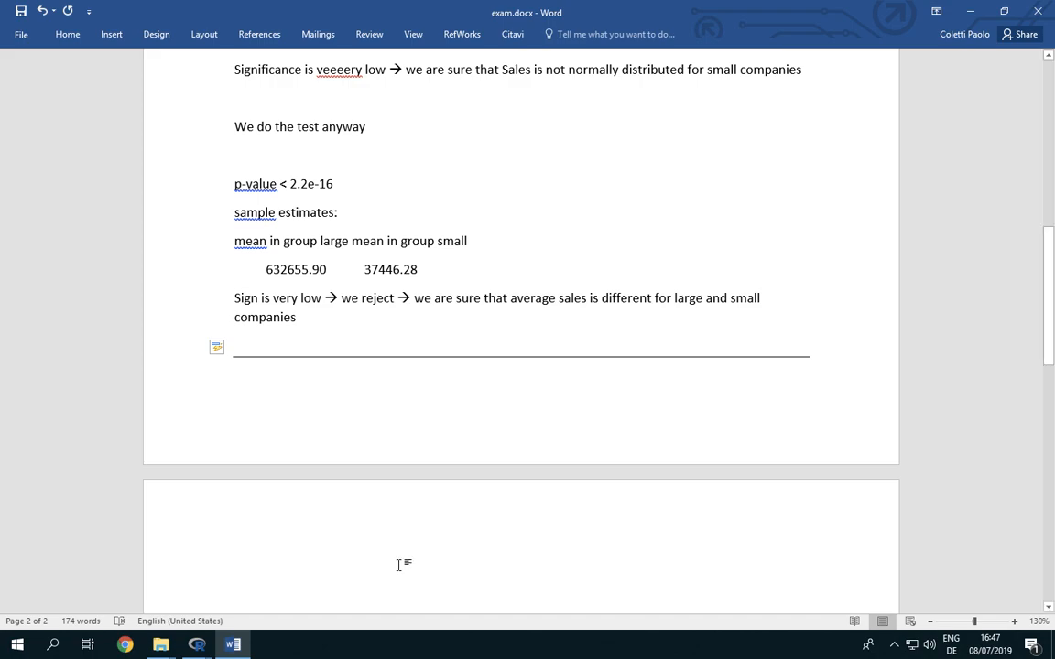
# - Switch to R Commander and start a numerical summary of the noMedium data set with Tax as the variable
pyautogui.click(196, 644)
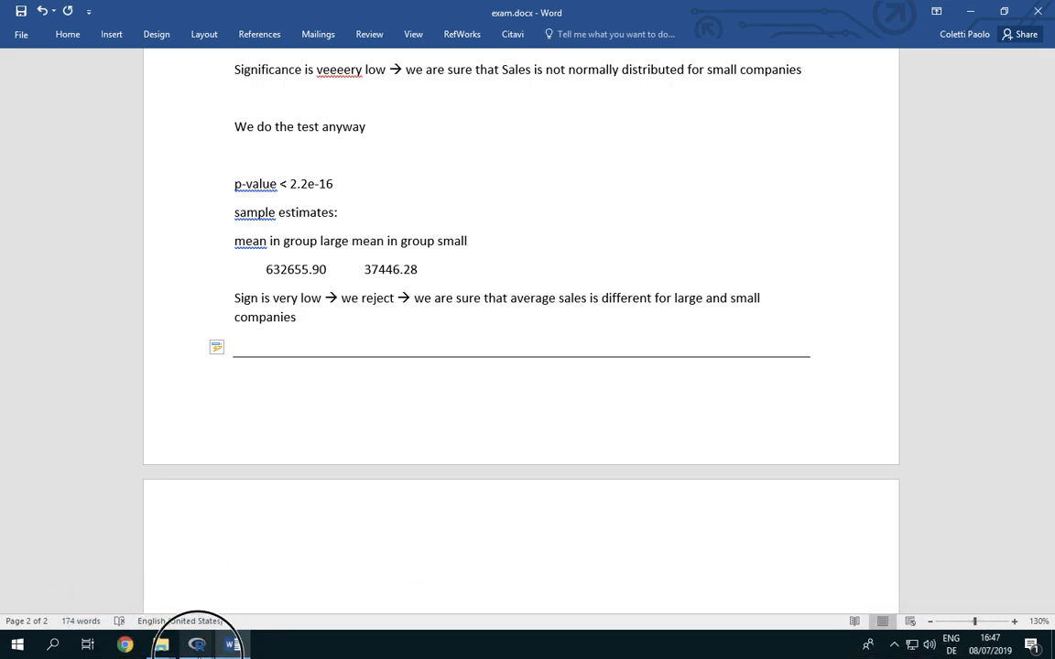
pyautogui.click(293, 556)
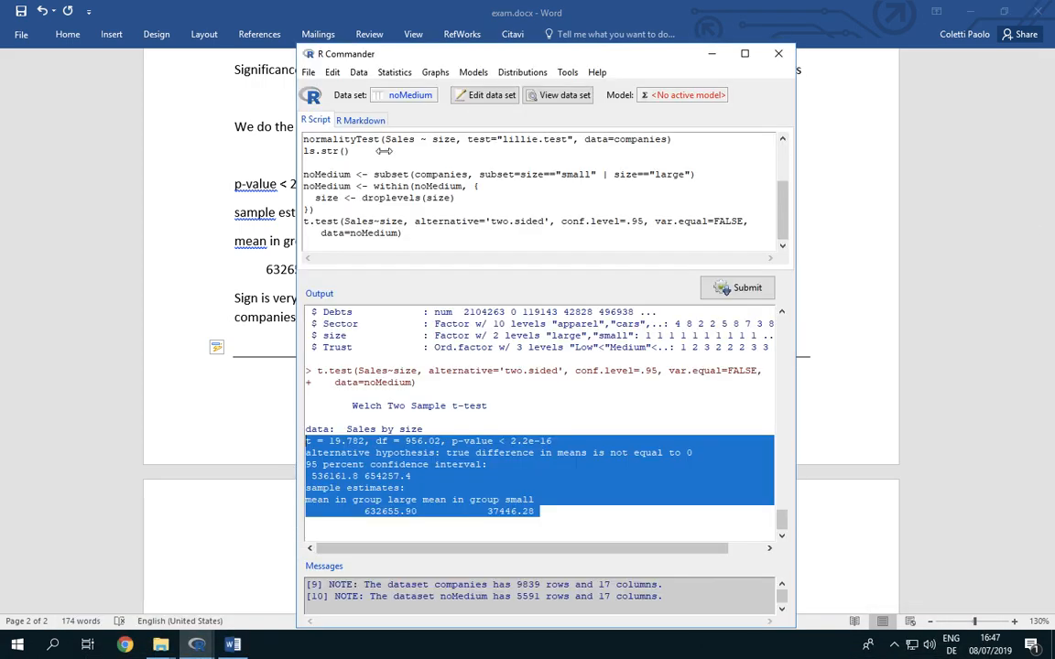
pyautogui.click(407, 76)
pyautogui.moveTo(417, 88)
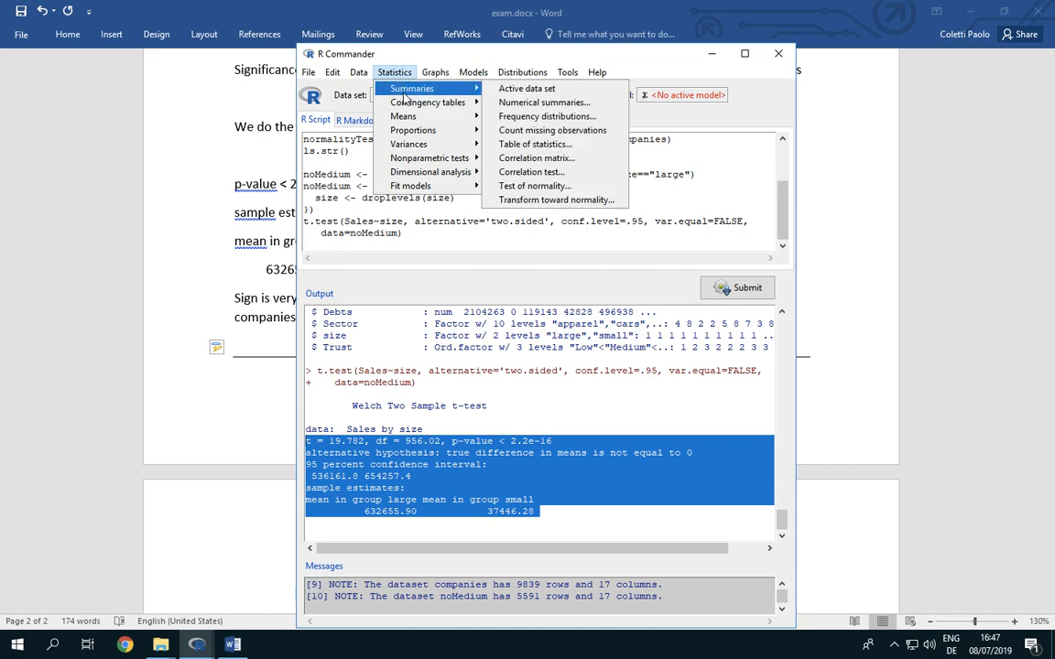
pyautogui.click(548, 102)
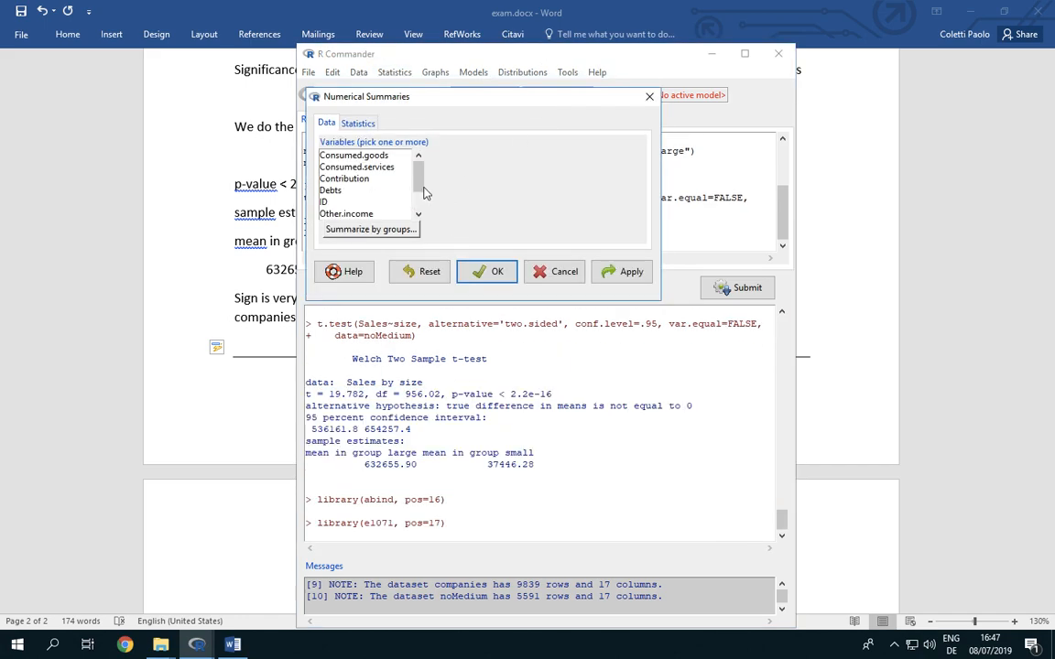
pyautogui.moveTo(419, 176); pyautogui.dragTo(376, 205)
pyautogui.click(328, 213)
# - Restrict the summary statistics to skewness and kurtosis of type 2, without mean, standard deviation, interquartile range or quantiles, and compute them
pyautogui.click(355, 123)
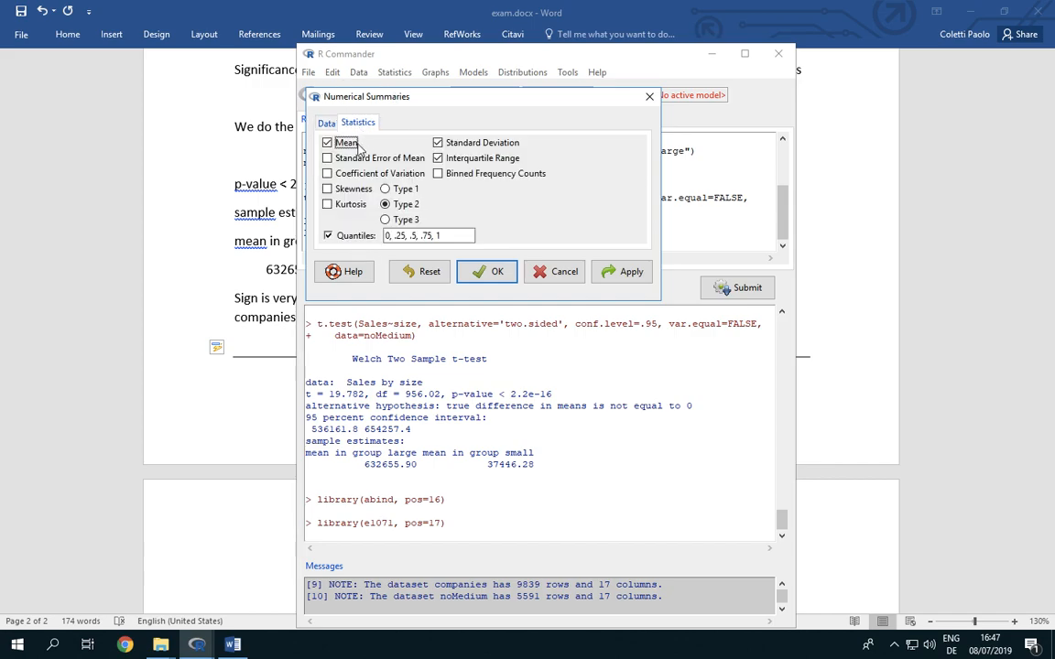
pyautogui.click(346, 143)
pyautogui.click(438, 143)
pyautogui.click(438, 158)
pyautogui.click(327, 188)
pyautogui.click(350, 205)
pyautogui.click(337, 236)
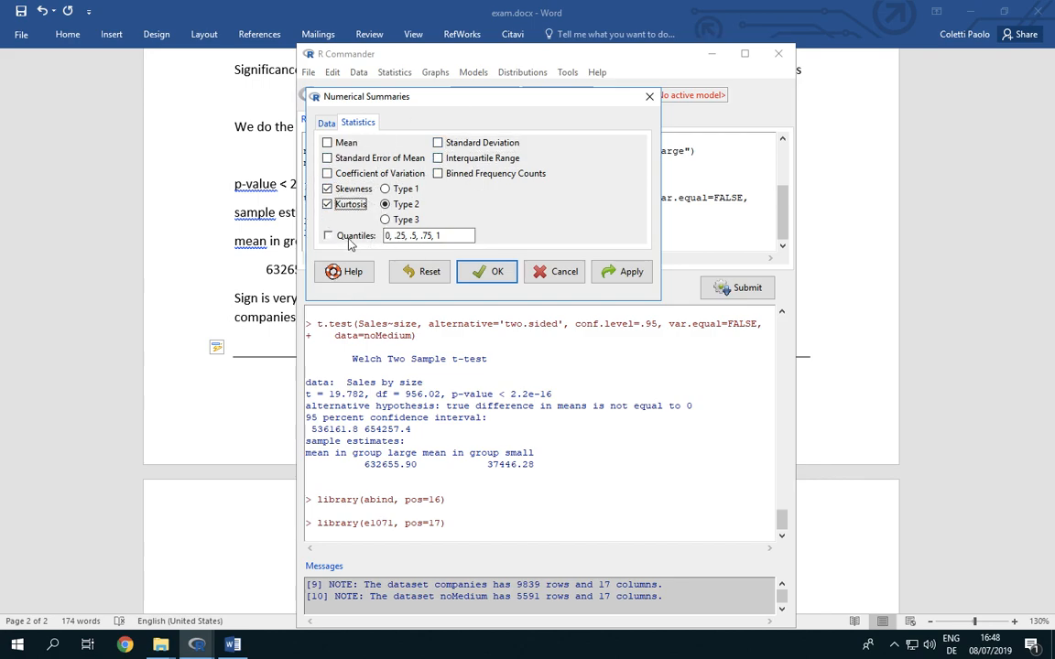
pyautogui.click(486, 271)
# - Copy the skewness, kurtosis and n output of Tax into the new page of exam.docx in Word
pyautogui.moveTo(456, 528); pyautogui.dragTo(275, 508)
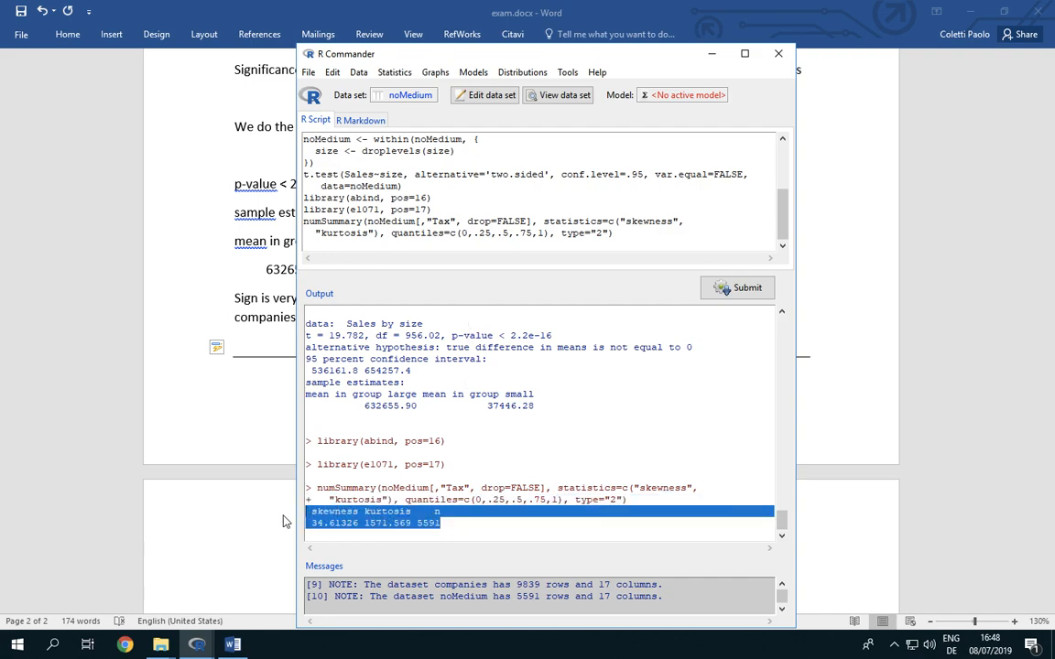
pyautogui.rightClick(359, 515)
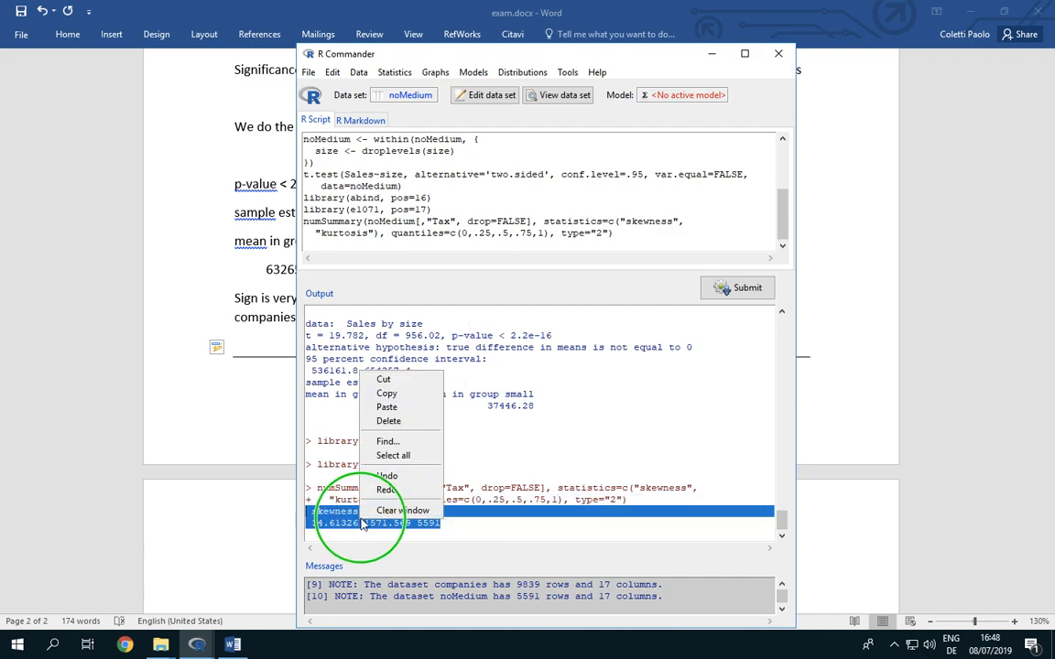
pyautogui.click(389, 393)
pyautogui.click(266, 410)
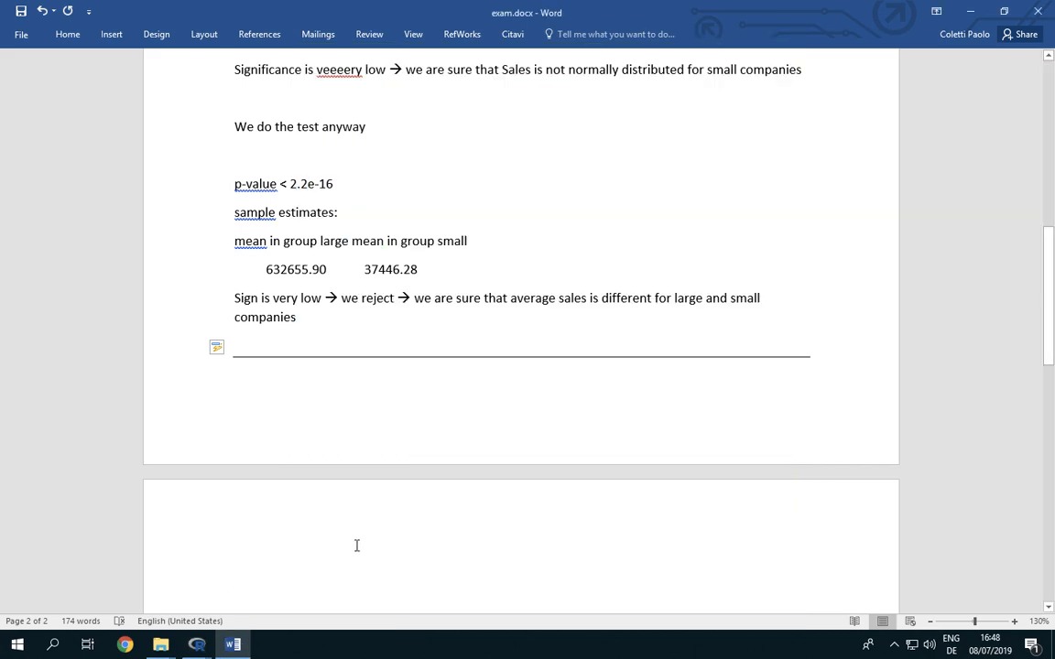
pyautogui.hotkey('ctrl', 'v')
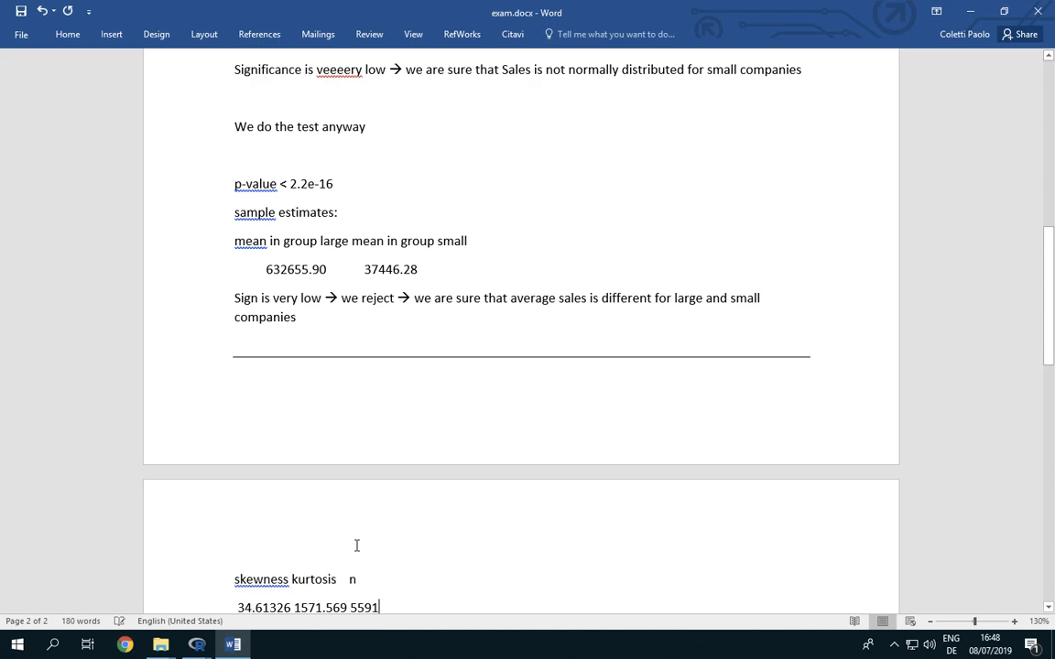
# - Write "Skewness is much larger than 0, which means distribution has a large fat tail on the right" below the pasted values
pyautogui.press('Return')
pyautogui.write('sk')
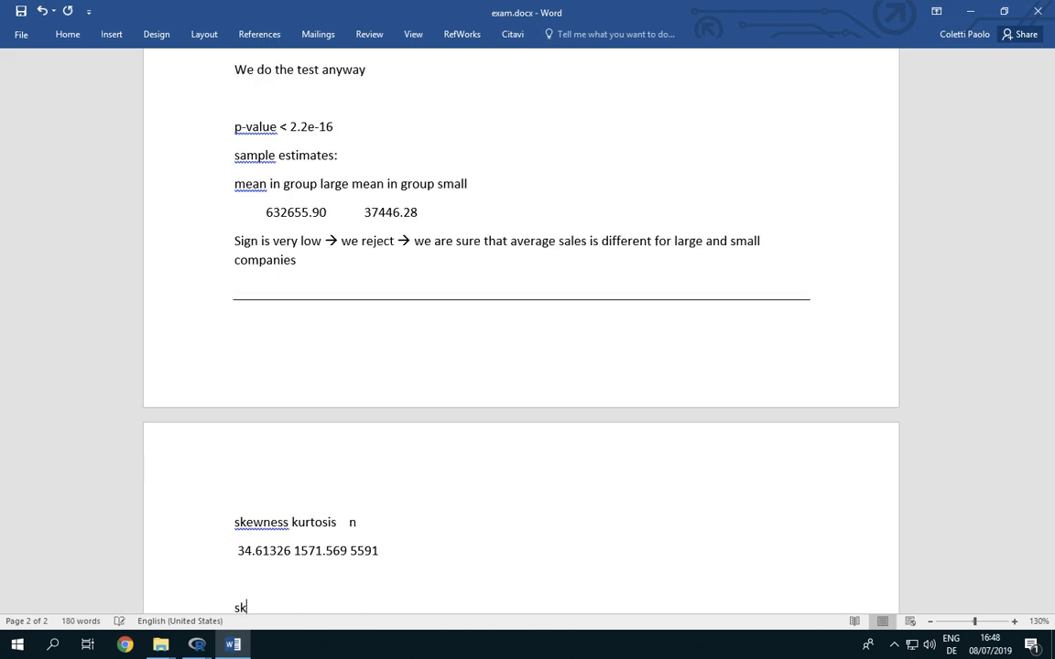
pyautogui.write('ewness is much larger th')
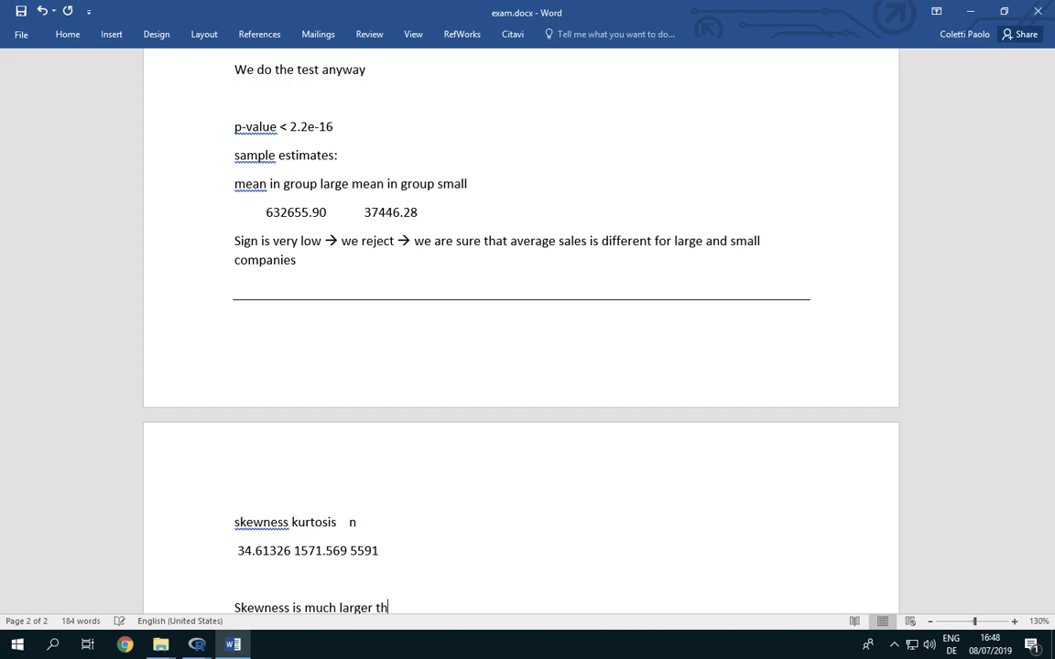
pyautogui.write('an 0, which means distribution')
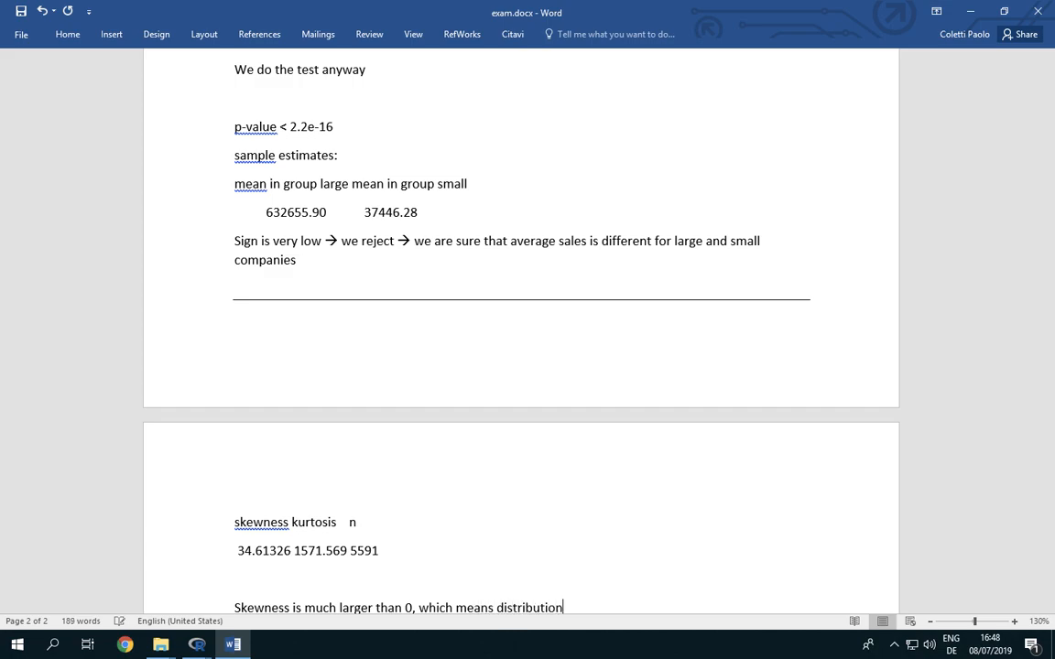
pyautogui.write(' has a large fat tai')
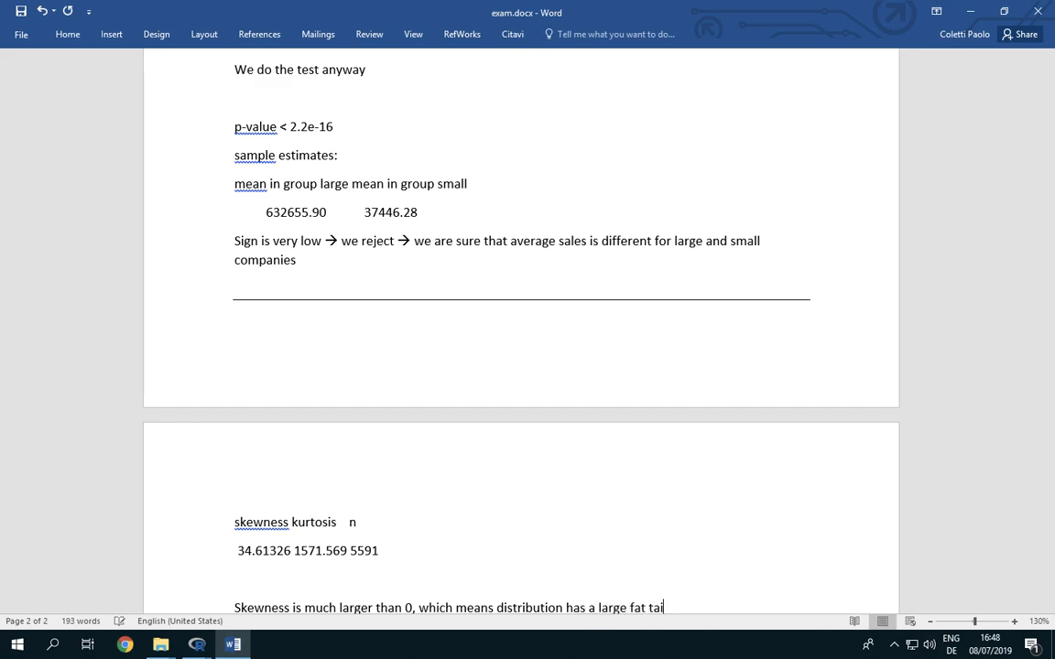
pyautogui.write('l on the right')
# - Add the line "Kurtosis is much larger than 0, which means distribution is too pointy." below the skewness comment
pyautogui.press('Return')
pyautogui.write('k')
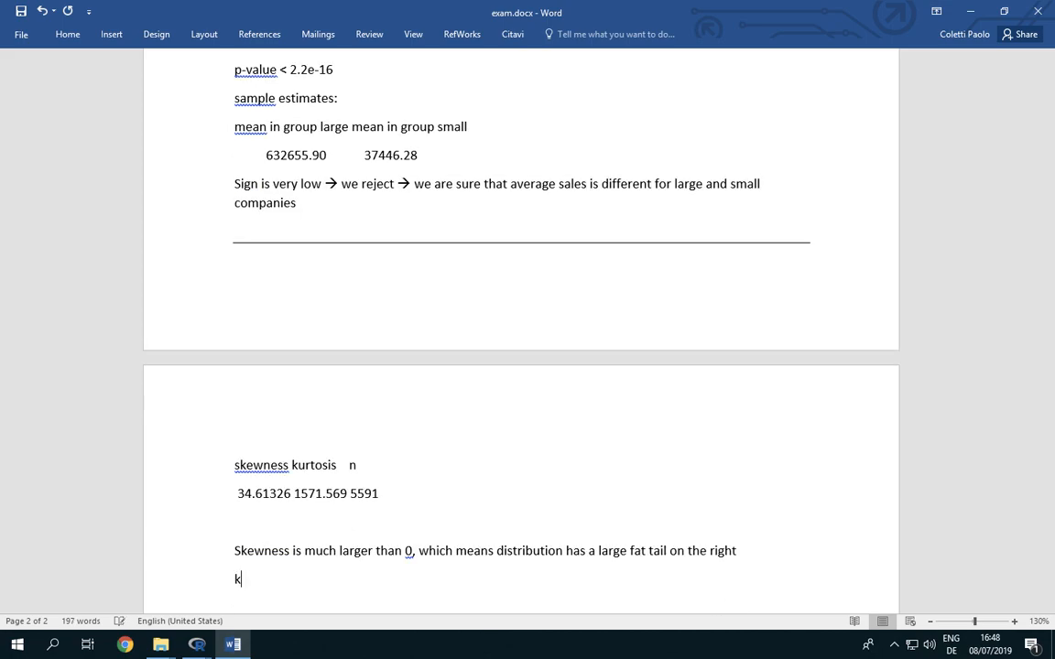
pyautogui.write('urtosis is much larger ')
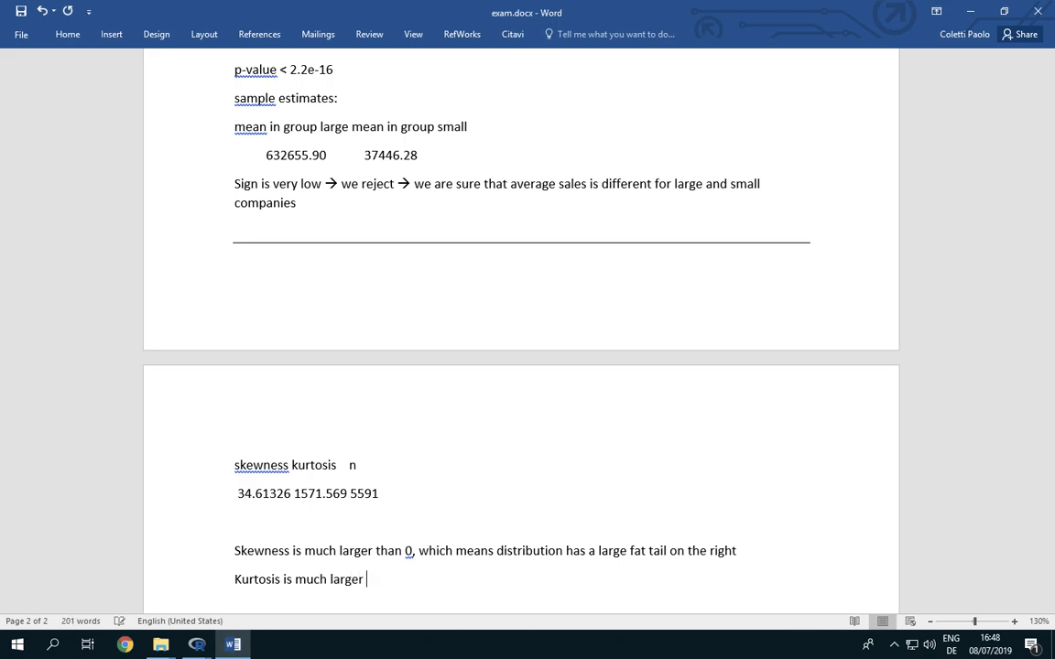
pyautogui.write('than 0, which means dist')
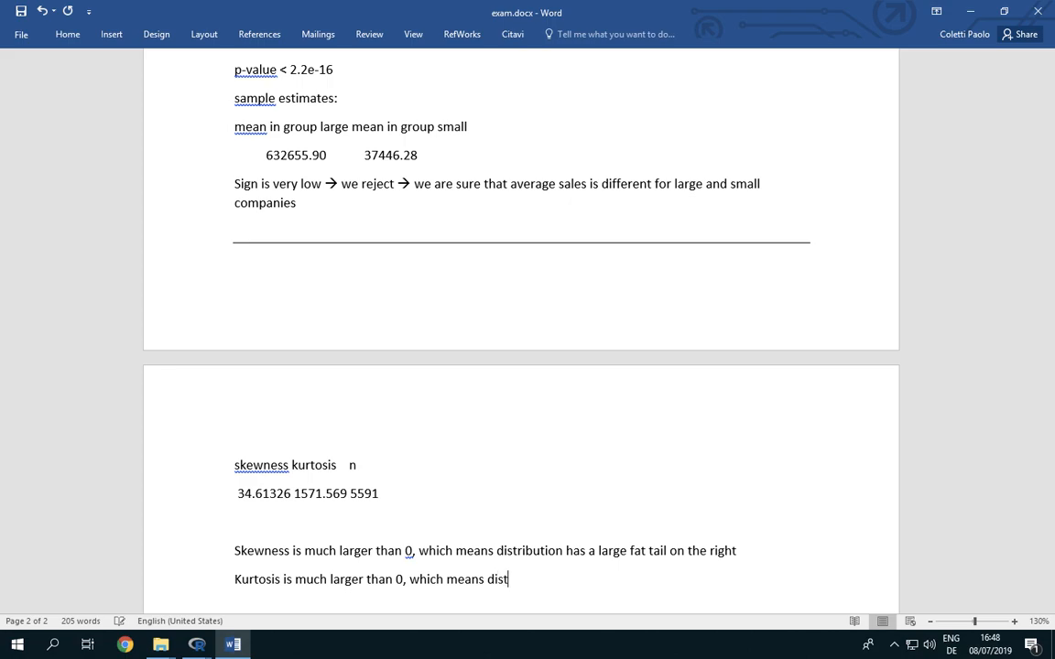
pyautogui.write('ibution is too pointy-')
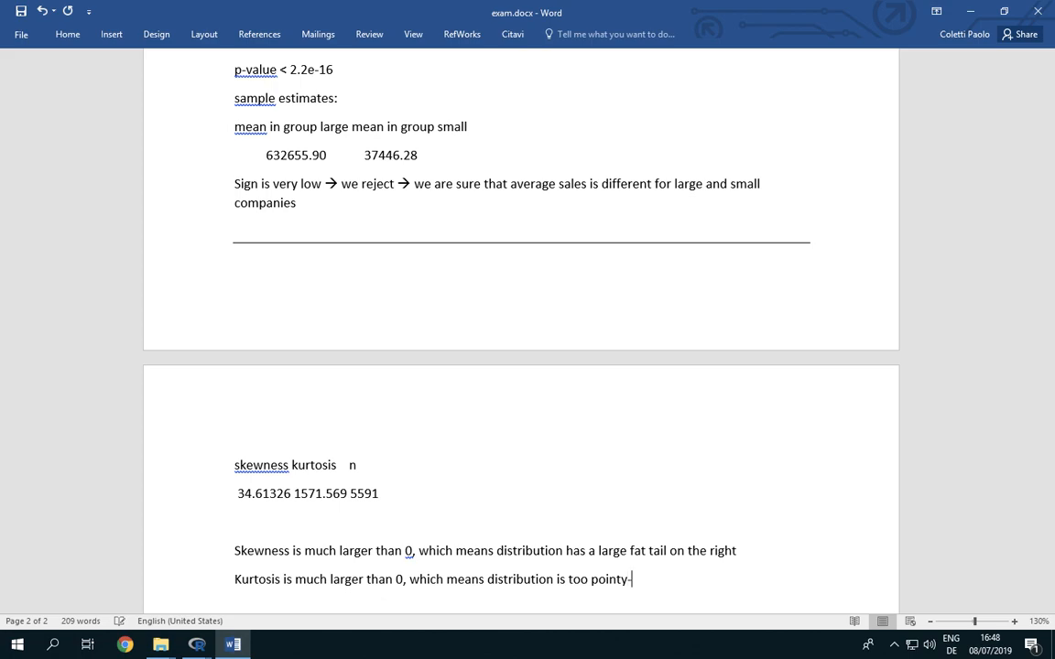
pyautogui.press('BackSpace')
# - Conclude with "Definitely it is not normal", insert a horizontal separator line below it and save the document
pyautogui.write('Definitely it is n')
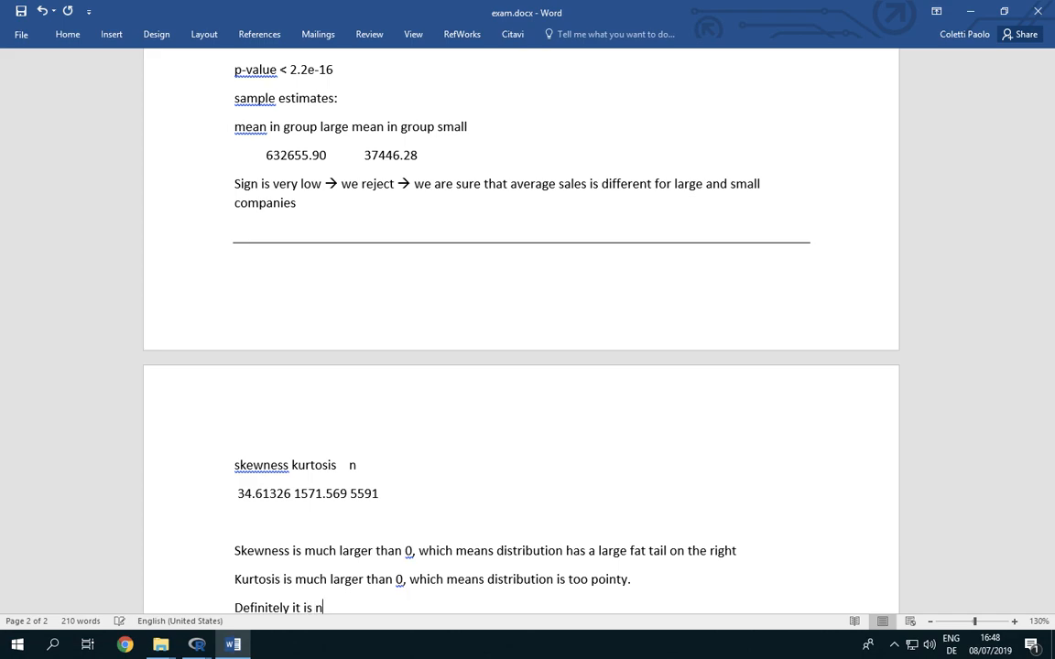
pyautogui.write('ot normal')
pyautogui.press('Return')
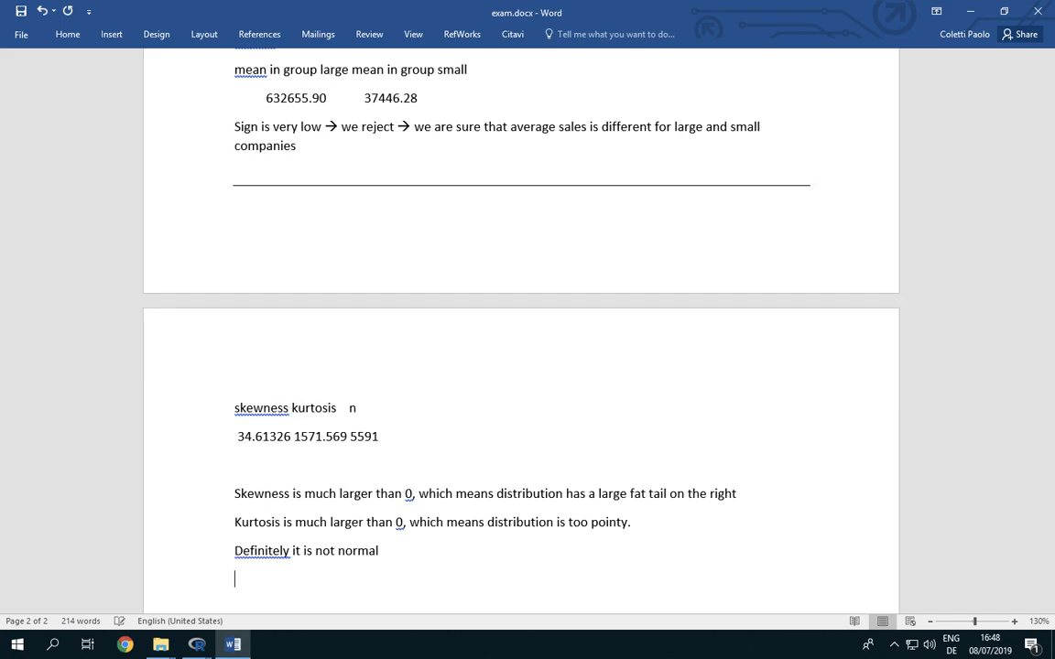
pyautogui.write('---')
pyautogui.press('Return')
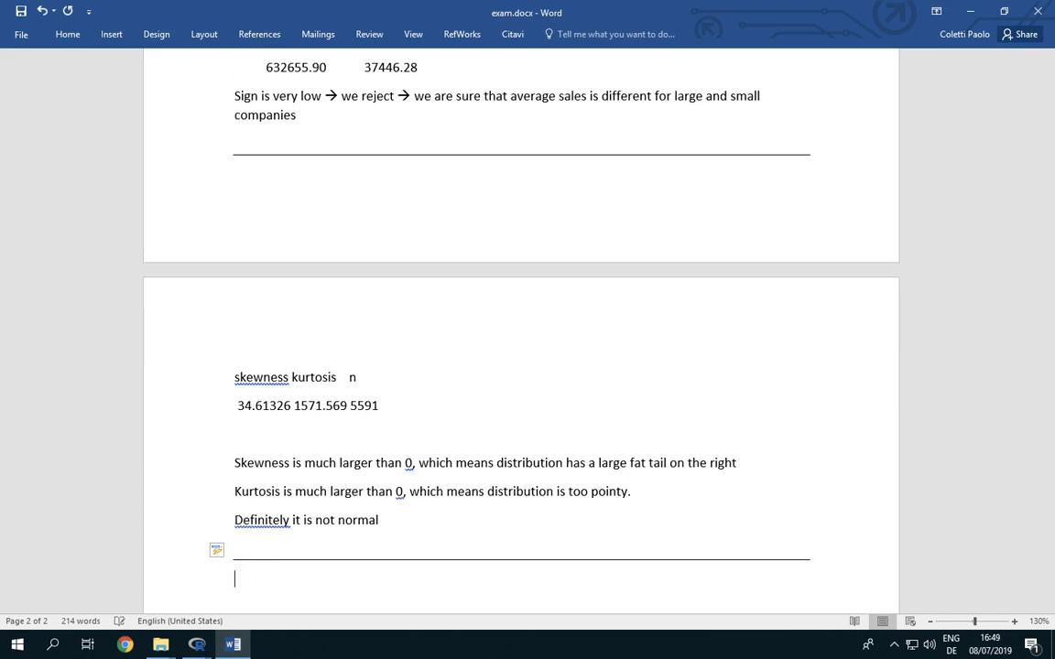
pyautogui.click(20, 12)
# - Write the hypotheses "H0: median of Salaries is 3700" and "H1: median of Salaries is not 3700" below the separator line
pyautogui.write('H0: median of Saal')
pyautogui.press('BackSpace')
pyautogui.write('l')
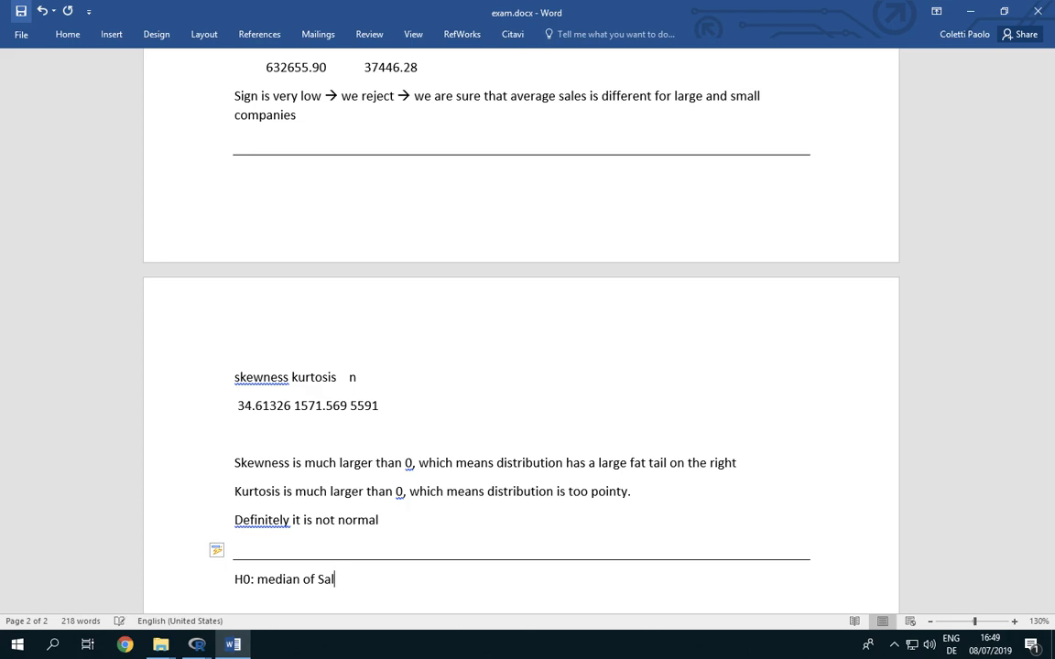
pyautogui.write('aries is 37000')
pyautogui.press('Return')
pyautogui.press('BackSpace')
pyautogui.press('BackSpace')
pyautogui.write('H')
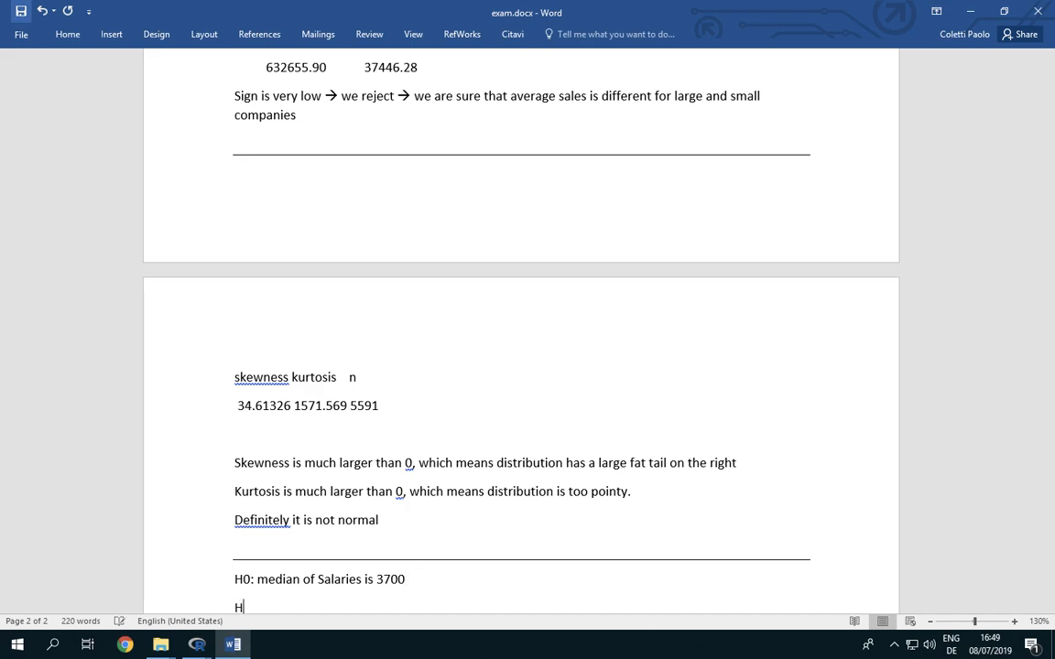
pyautogui.write('1: median of Salaries is n')
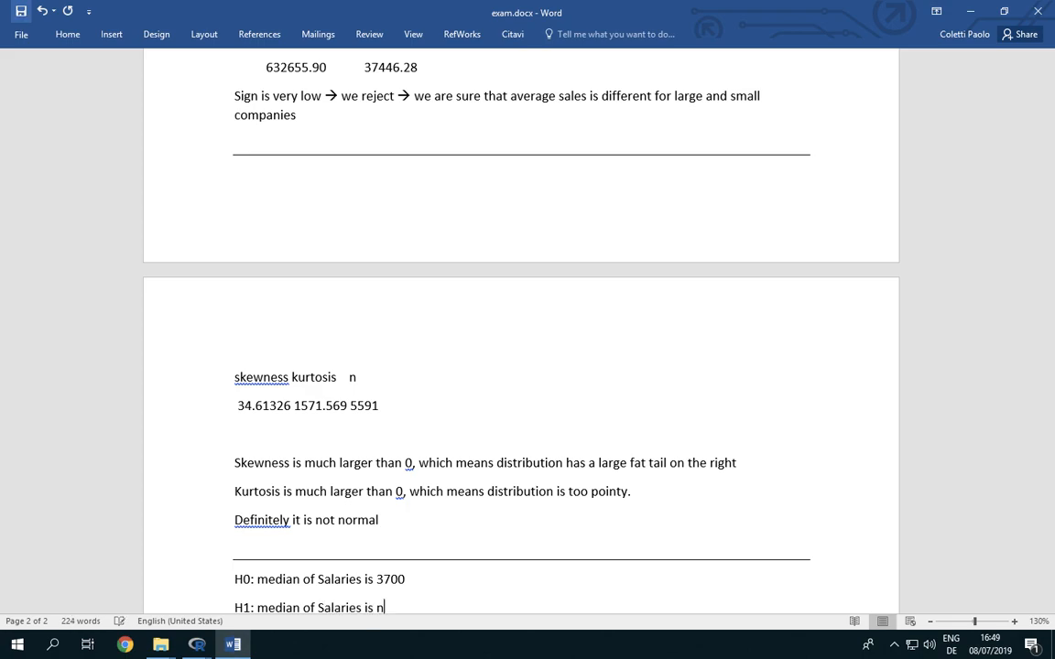
pyautogui.write('ot 3700')
# - Add the note "No prerequisite for sign test" below the hypotheses
pyautogui.press('Return')
pyautogui.write('No prerequisite ')
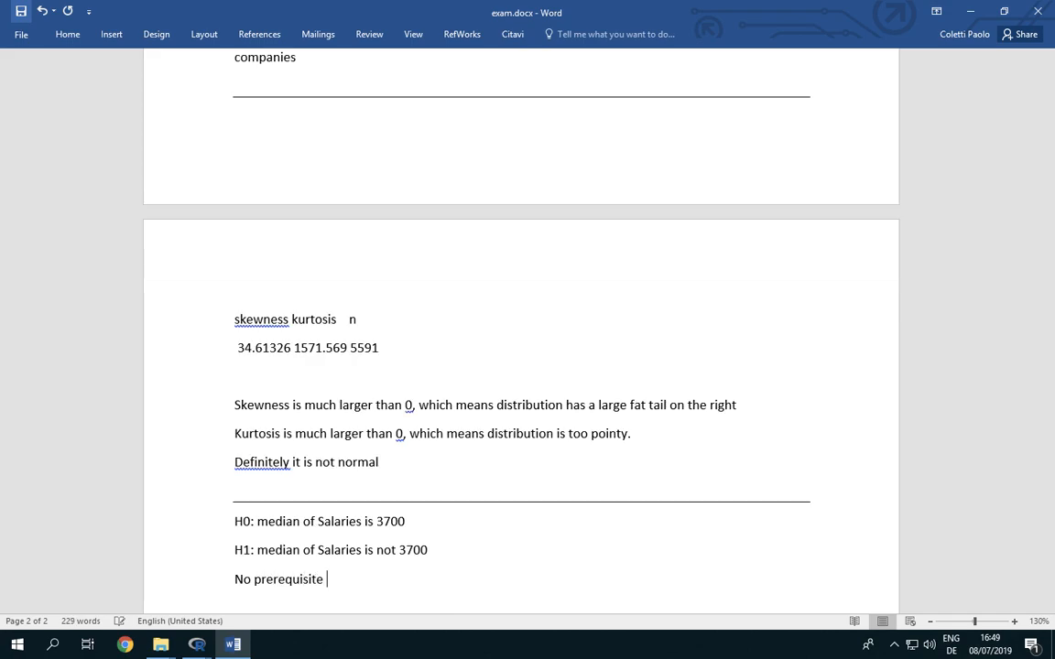
pyautogui.write('for sign test')
pyautogui.press('Return')
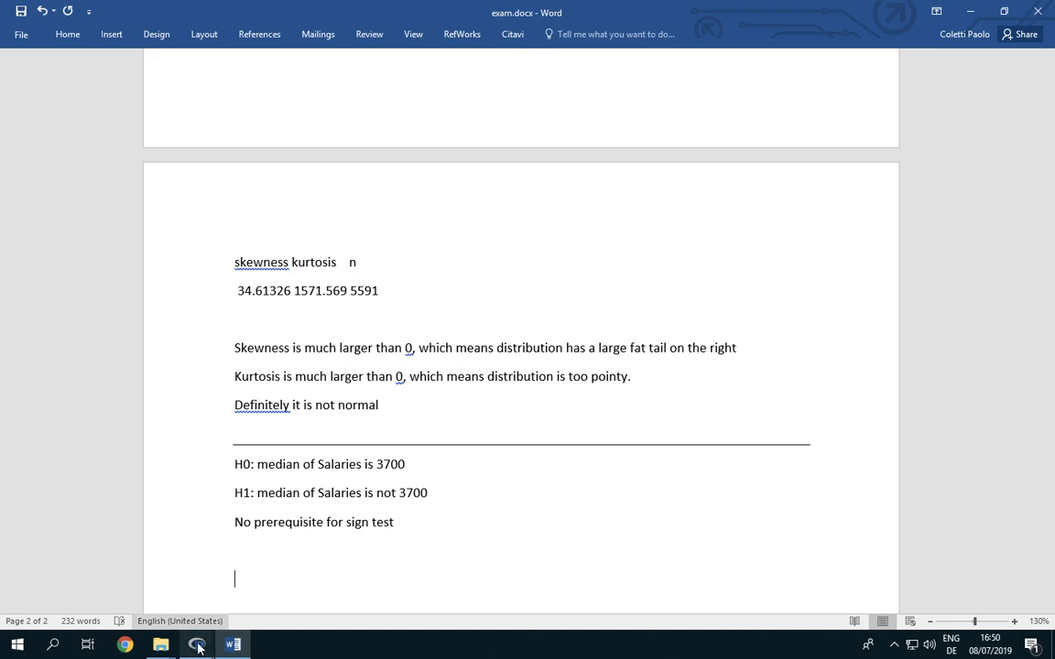
# - Switch to R Commander and run "Salar <- companies$Salaries" at the end of the script
pyautogui.moveTo(198, 643)
pyautogui.click(289, 554)
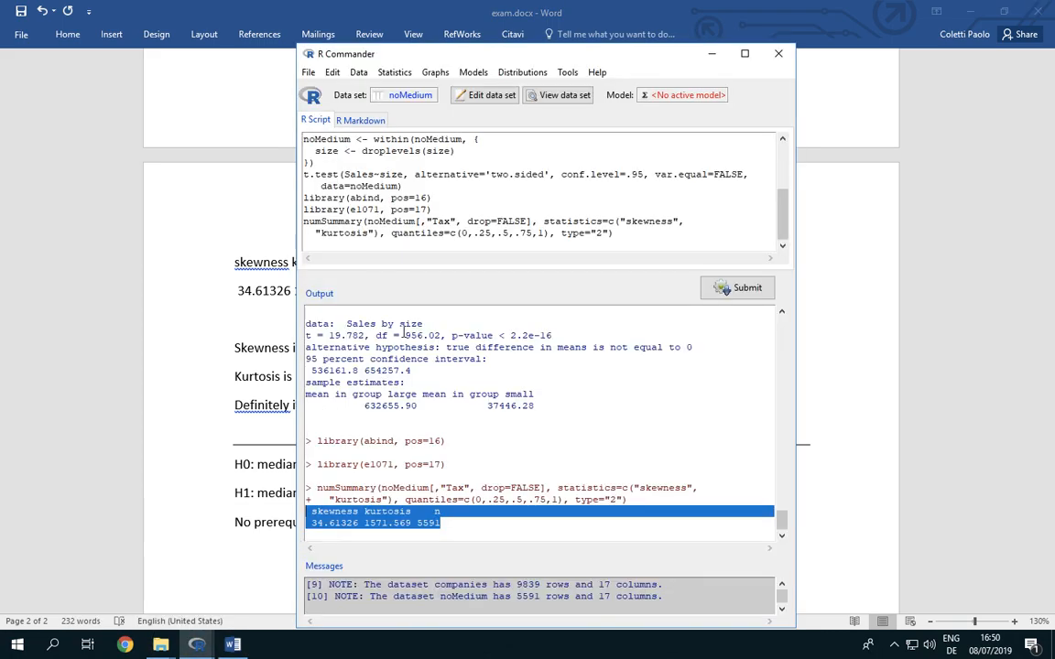
pyautogui.click(427, 245)
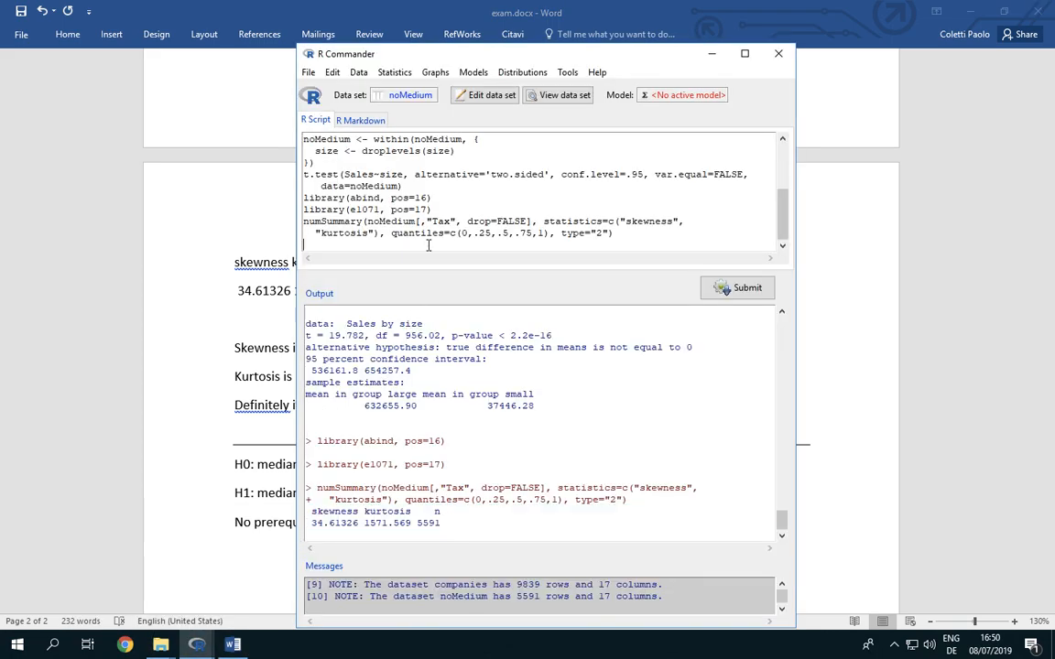
pyautogui.write('Salar <- companies$Salaries')
pyautogui.click(721, 286)
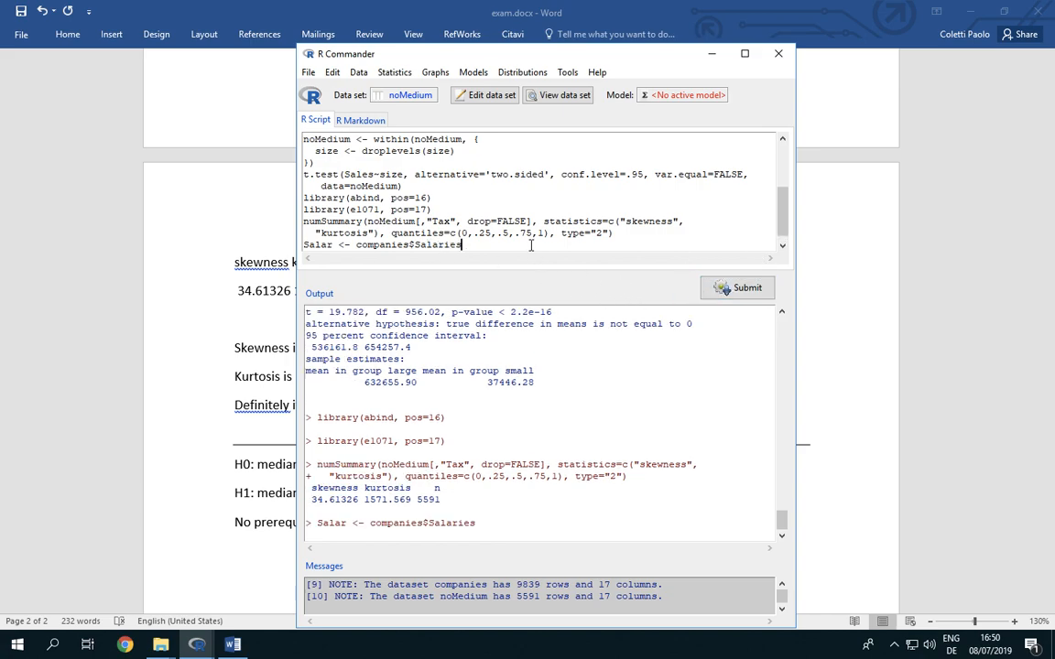
# - Remove the missing values from Salar by running "Salar <- Salar[!is.na(Salar)]" on a new script line
pyautogui.press('Return')
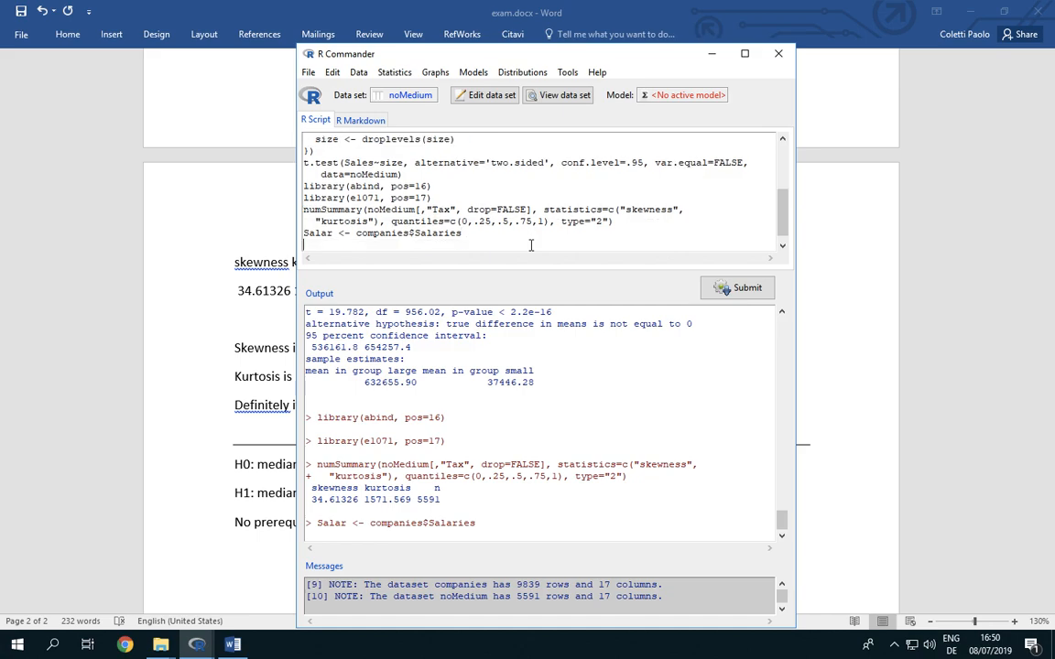
pyautogui.write('Salar <- Salar[]')
pyautogui.press('Left')
pyautogui.write('!is.na(Salar)')
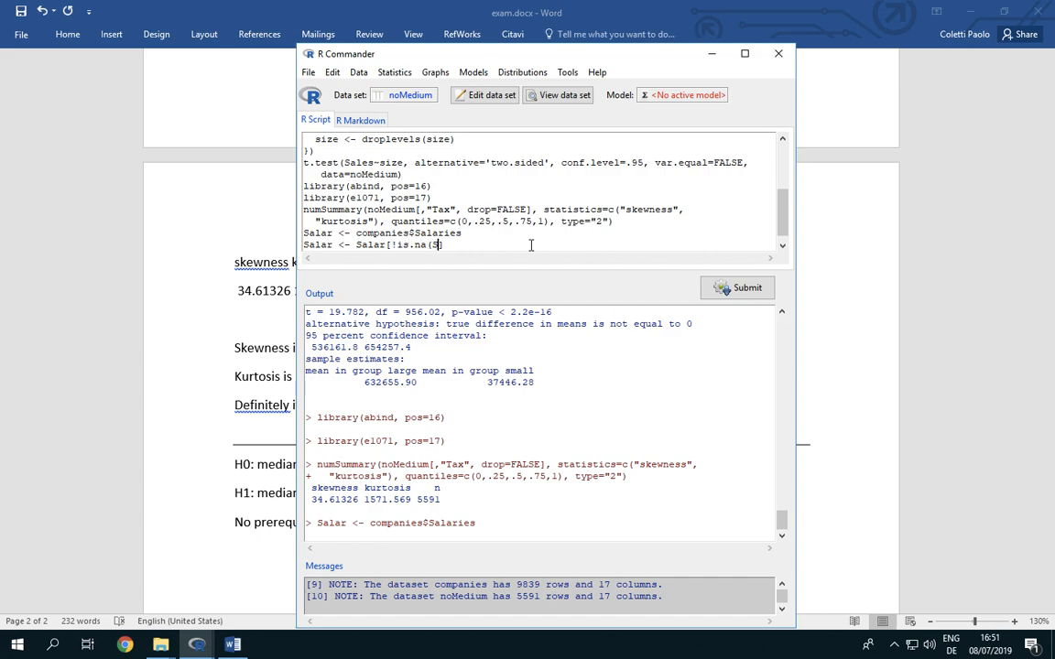
pyautogui.press('Right')
pyautogui.click(723, 289)
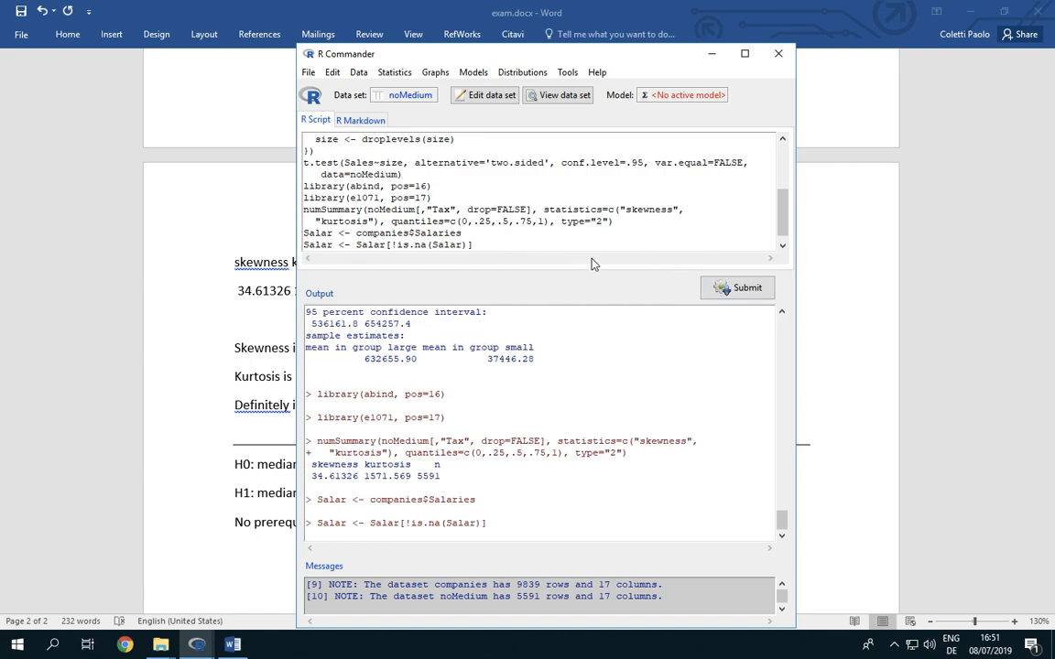
# - Print the contents of the Salar vector by running "Salar" on a new script line
pyautogui.click(591, 242)
pyautogui.press('Return')
pyautogui.write('Salar')
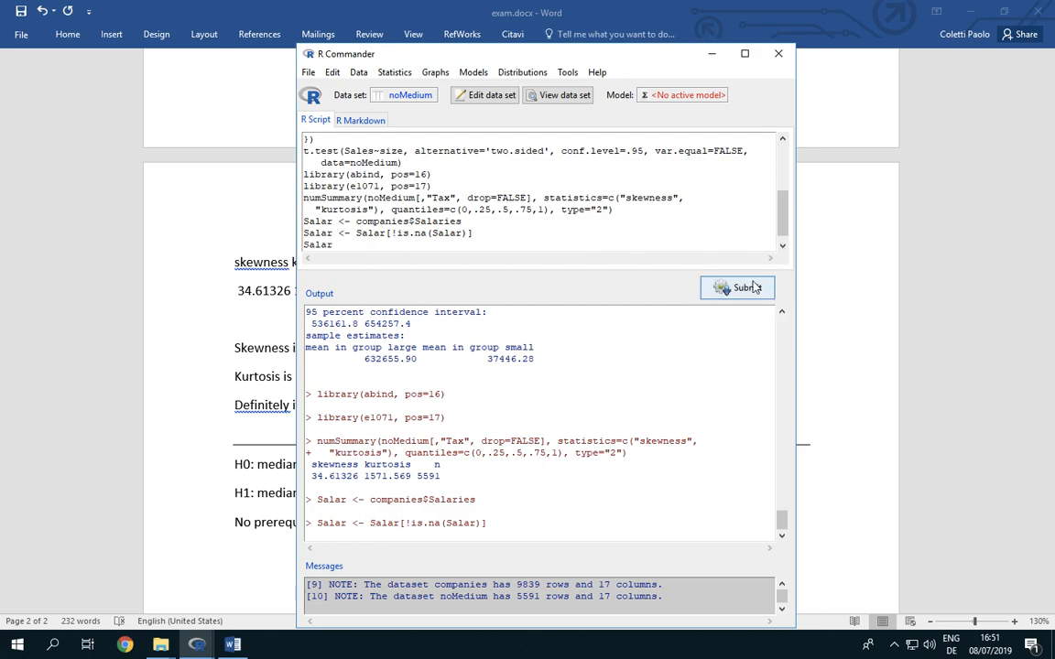
pyautogui.click(752, 287)
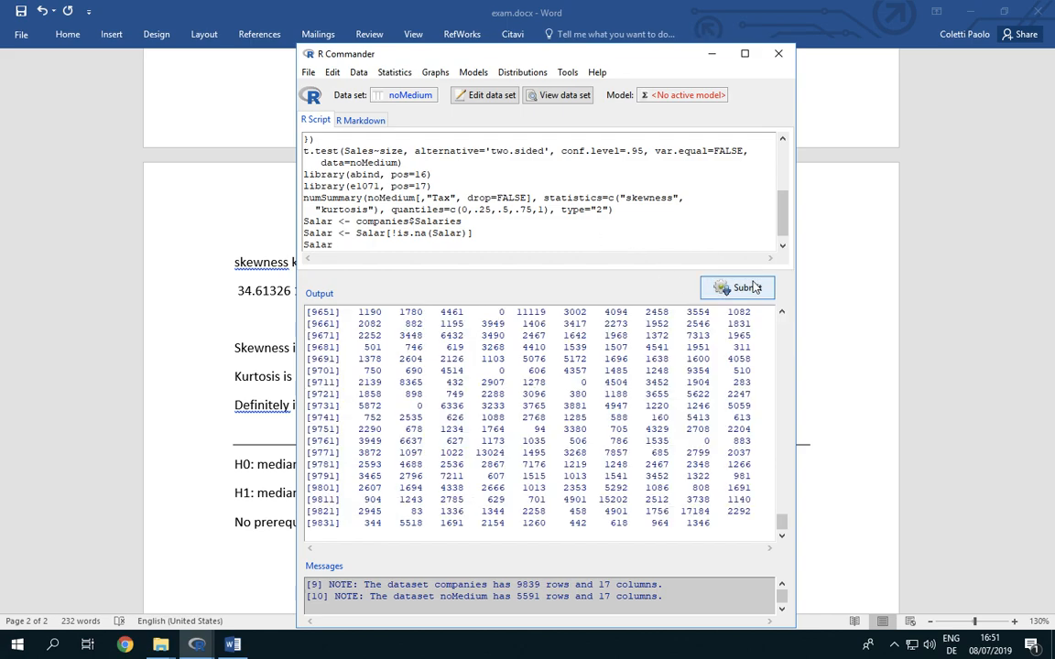
# - Add the script line "sl <- sum(Salar < 3700) + sum(Salar==3700)/2" below the Salar line
pyautogui.click(575, 246)
pyautogui.press('Return')
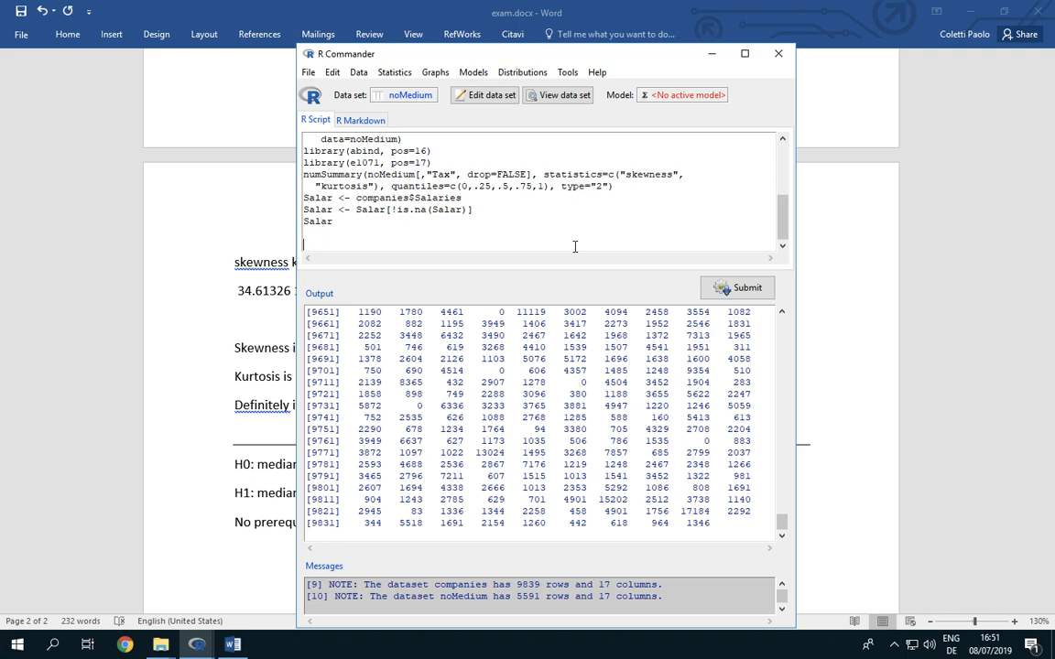
pyautogui.write('sl <- sum(Salar < 3700) + sum(Salar==3700)')
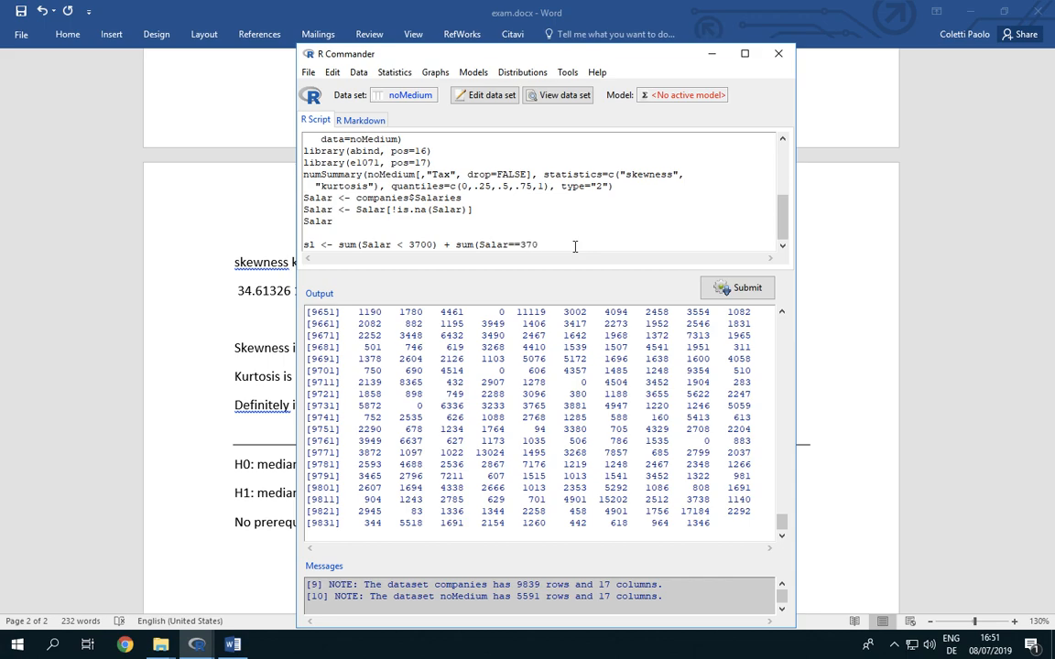
pyautogui.write('/2')
pyautogui.press('Return')
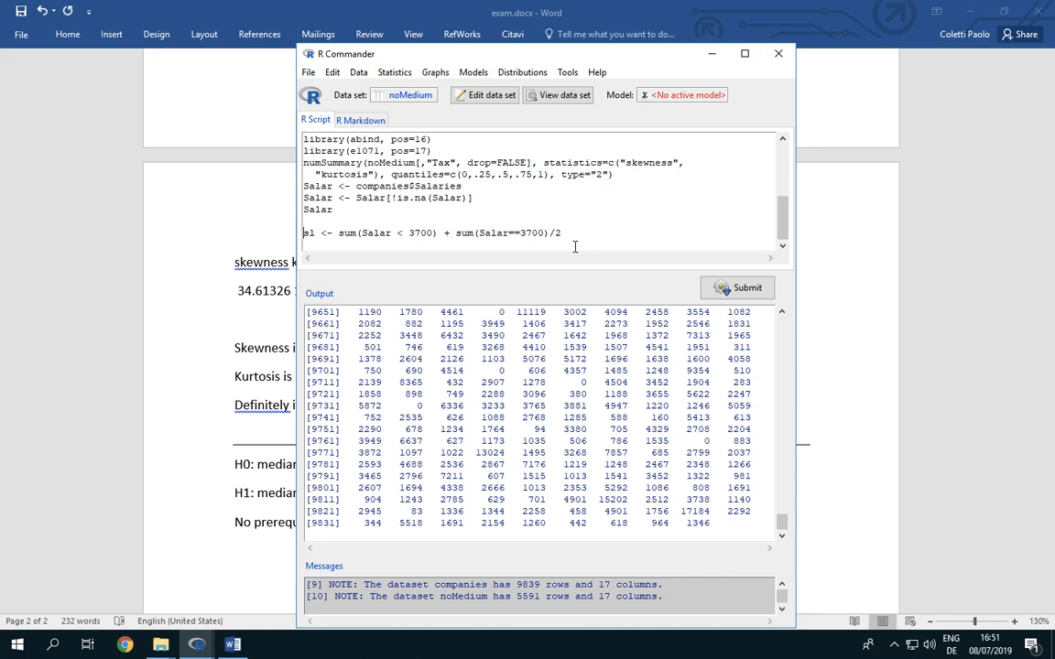
# - Duplicate the sl line, edit the copy into "sr <- sum(Salar > 3700) + sum(Salar==3700)/2", and run both lines
pyautogui.hotkey('shift', 'Down')
pyautogui.hotkey('ctrl', 'c')
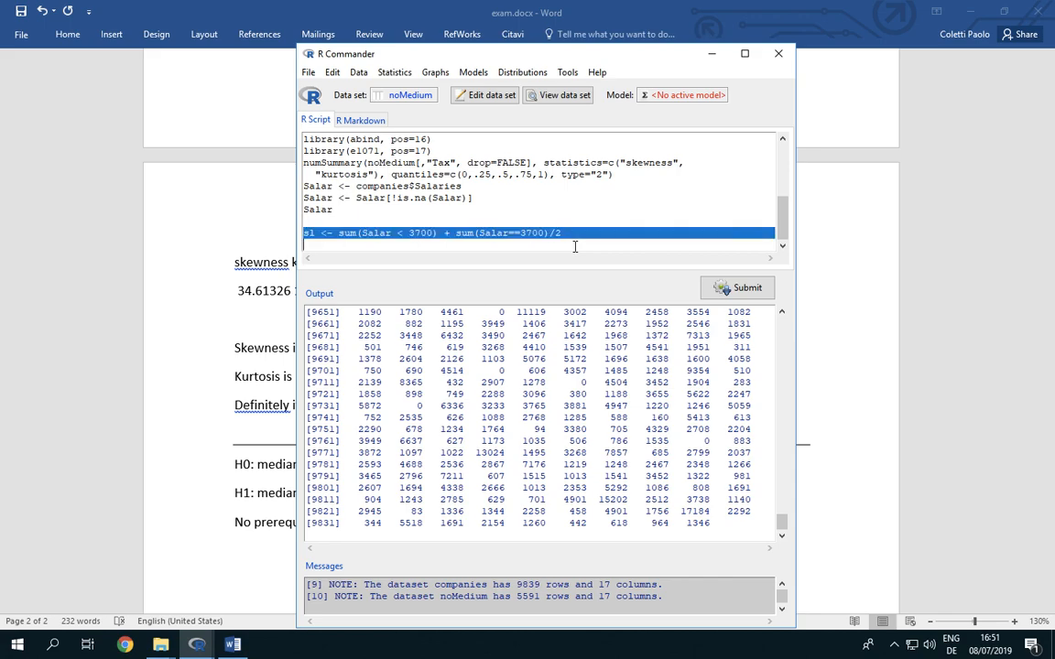
pyautogui.click(575, 246)
pyautogui.hotkey('ctrl', 'v')
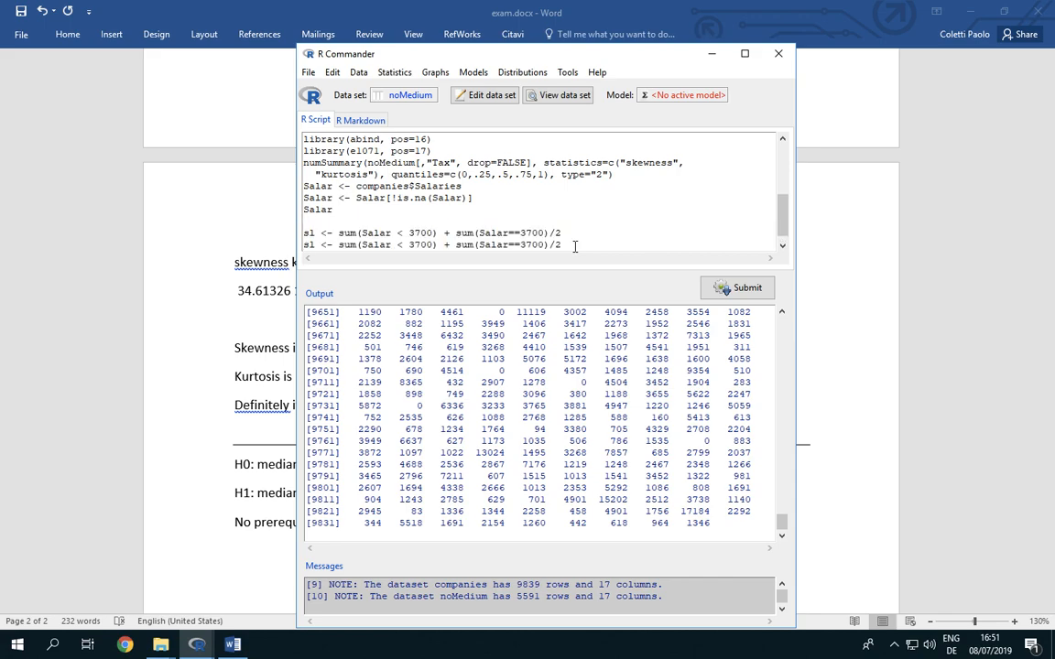
pyautogui.click(314, 245)
pyautogui.press('BackSpace')
pyautogui.write('r')
pyautogui.click(402, 245)
pyautogui.press('BackSpace')
pyautogui.write('>')
pyautogui.moveTo(562, 246); pyautogui.dragTo(269, 225)
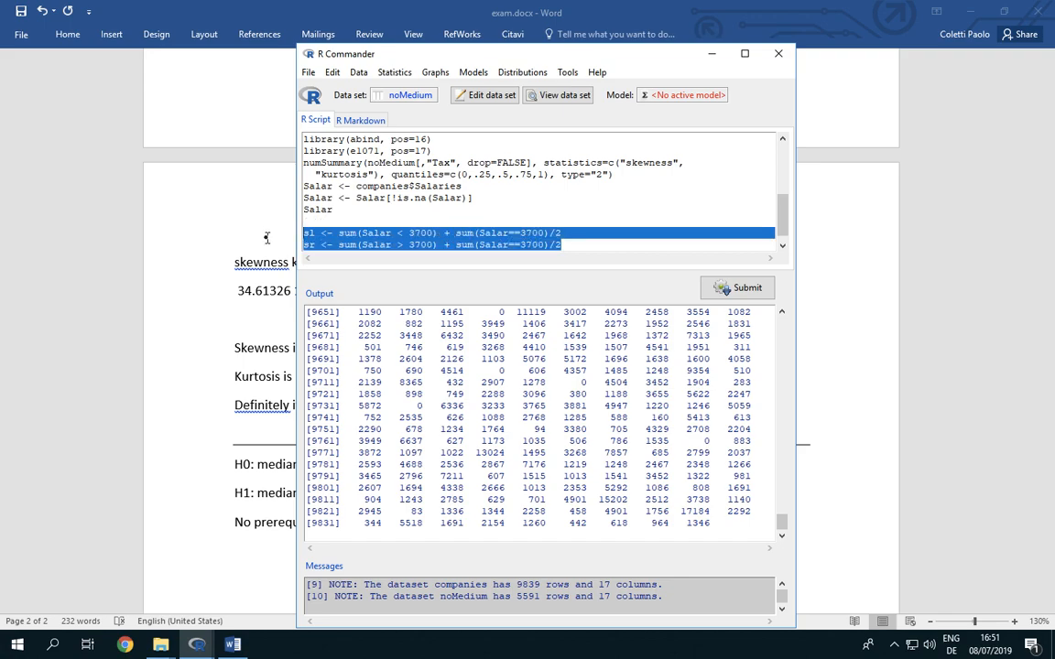
pyautogui.click(737, 288)
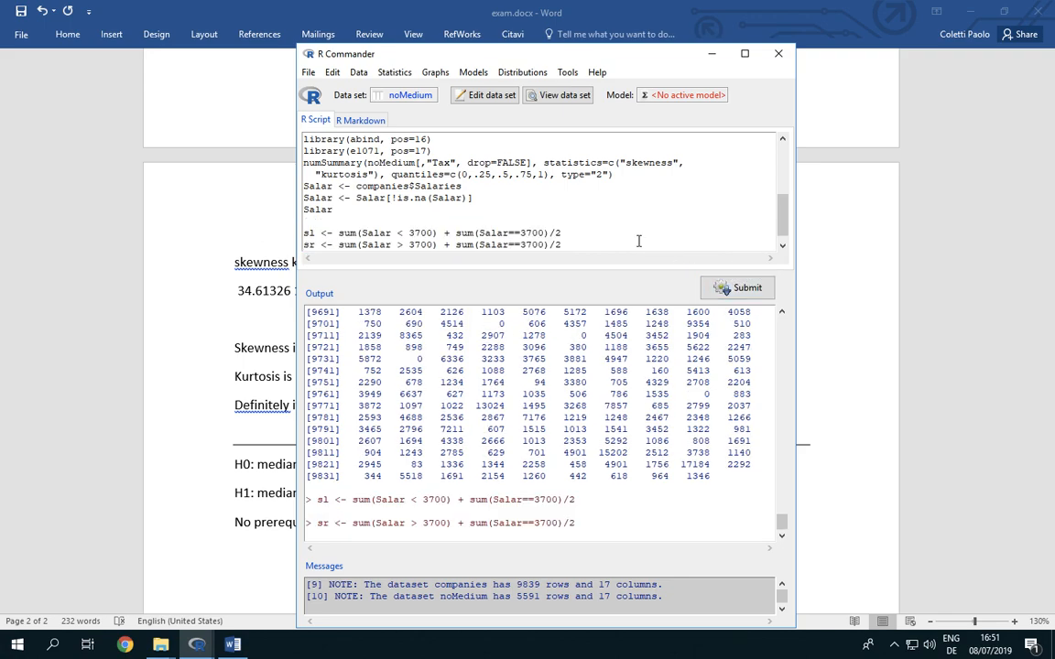
# - Print the values of sl and sr by running each name on a new script line
pyautogui.press('Return')
pyautogui.write('sl sr')
pyautogui.click(724, 288)
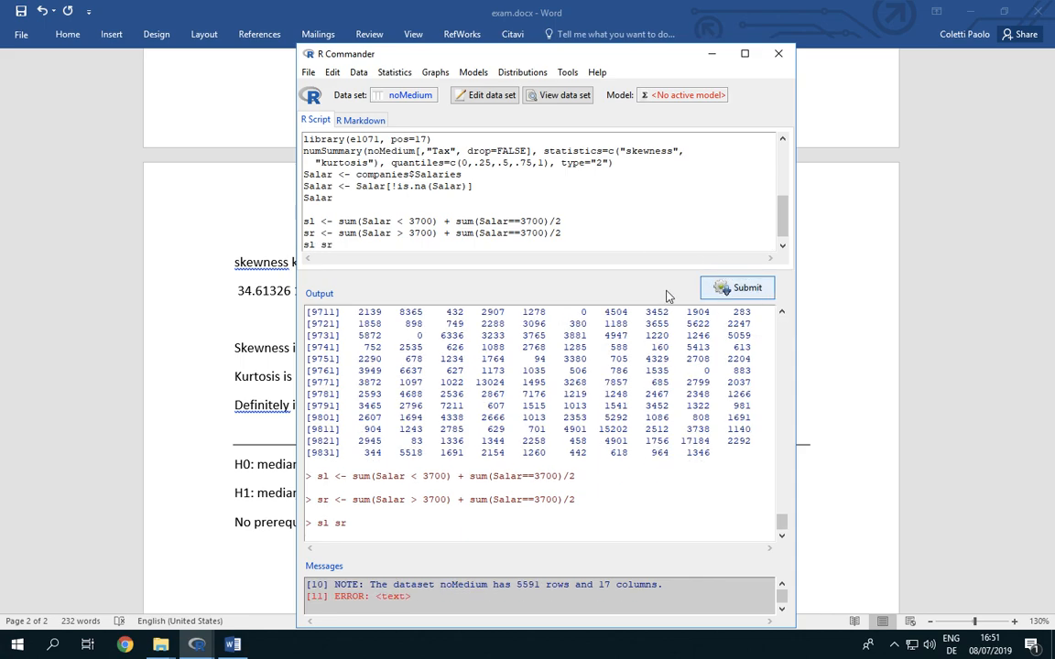
pyautogui.press('BackSpace')
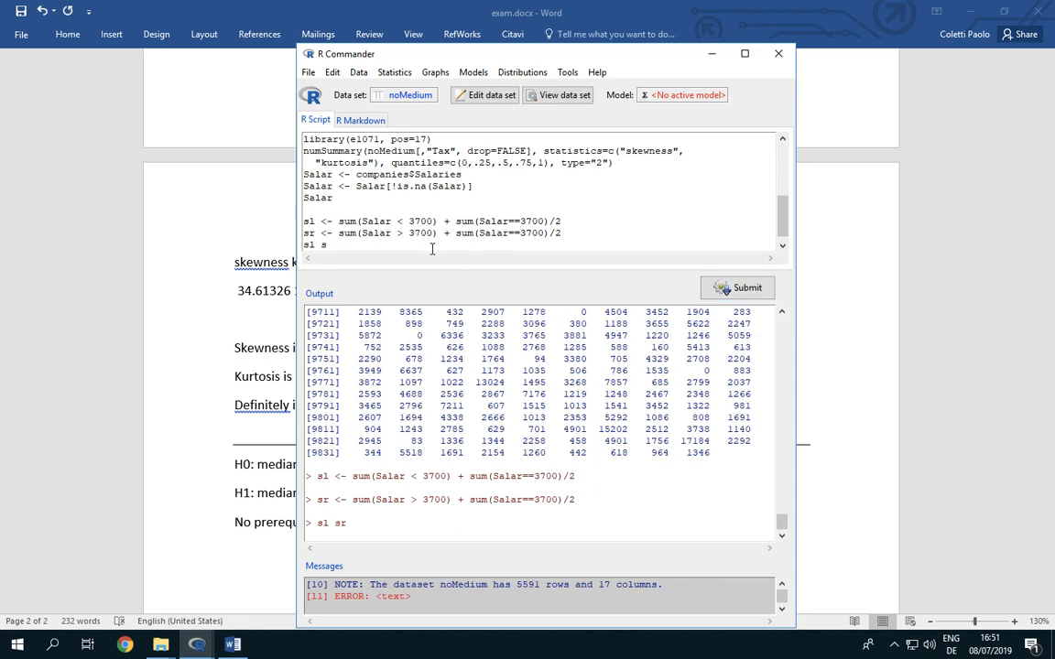
pyautogui.click(728, 289)
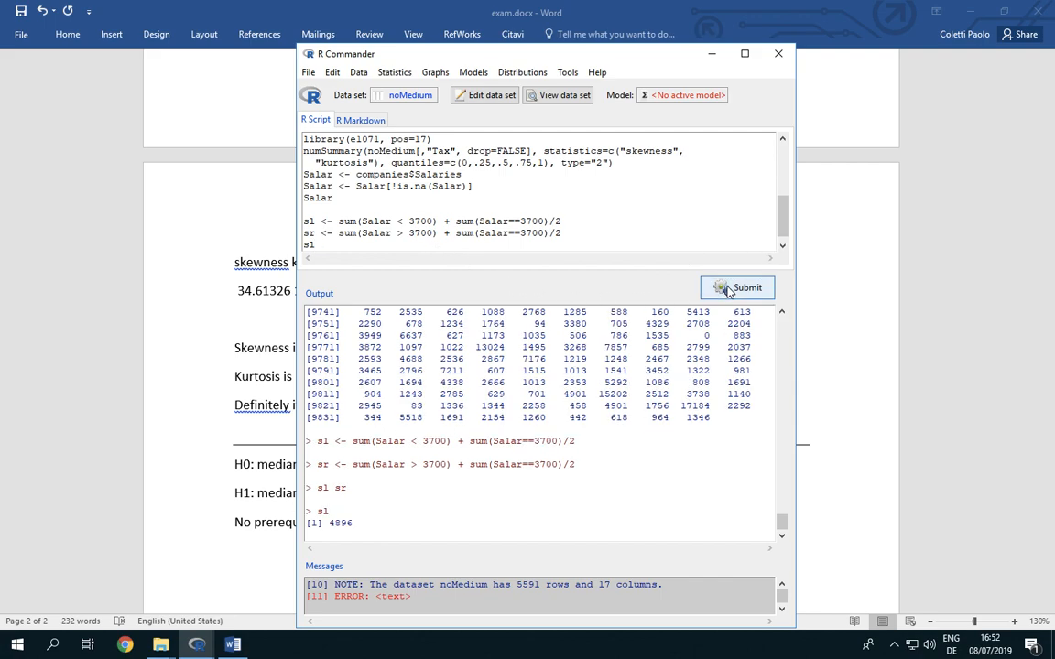
pyautogui.press('BackSpace')
pyautogui.write('r')
pyautogui.click(728, 289)
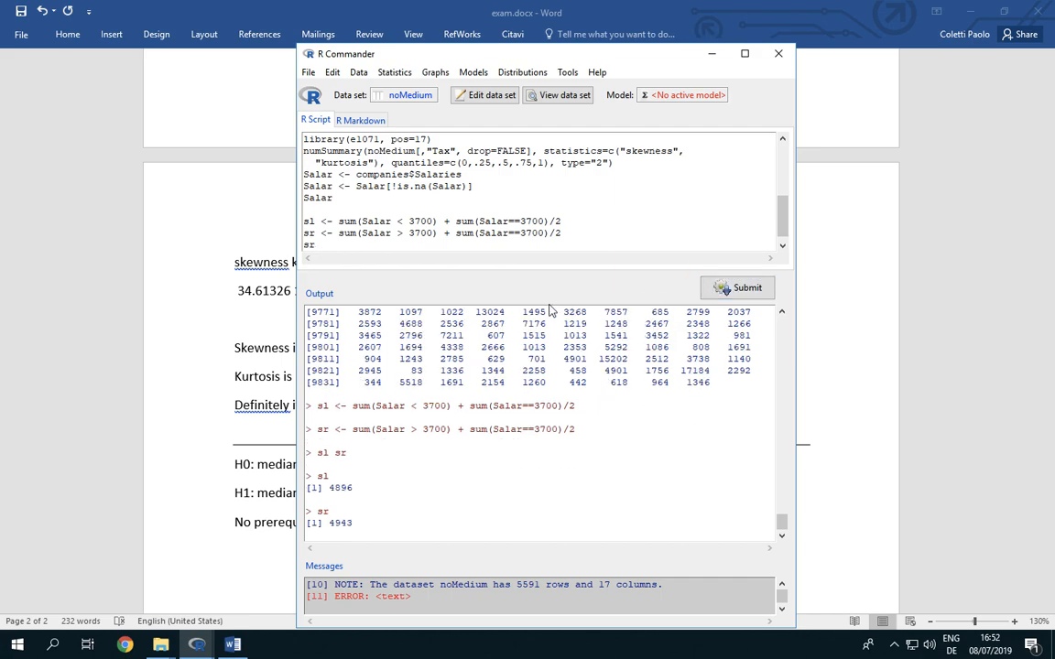
# - Store the number of salaries by running "n <- length(Salar)" on a new script line
pyautogui.scroll(-1, 550, 311)
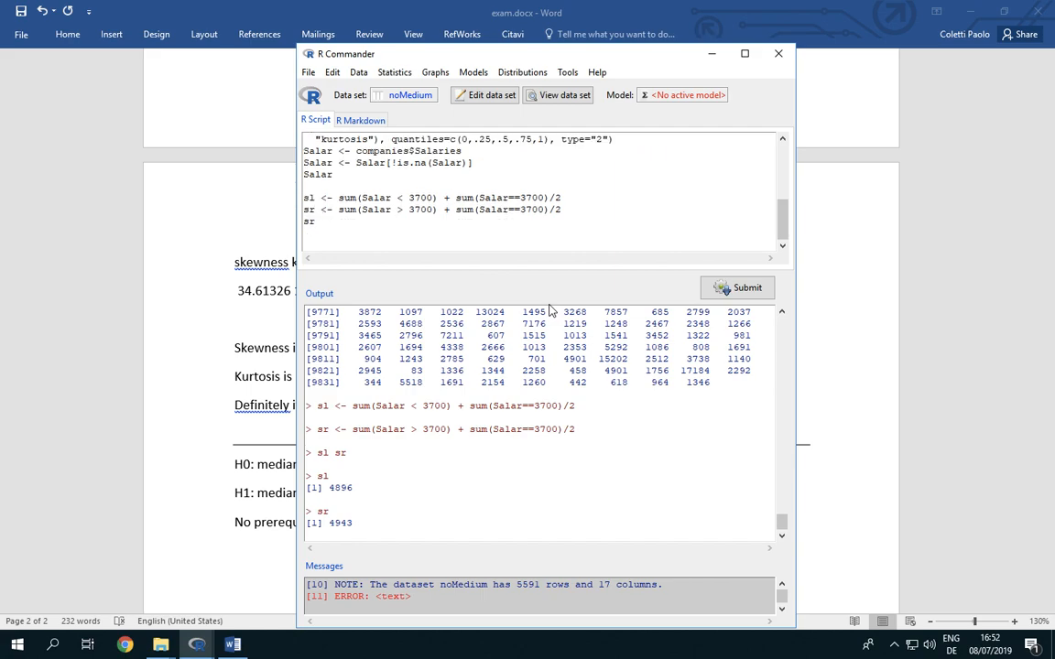
pyautogui.write('n <- length(Salar)')
pyautogui.click(737, 288)
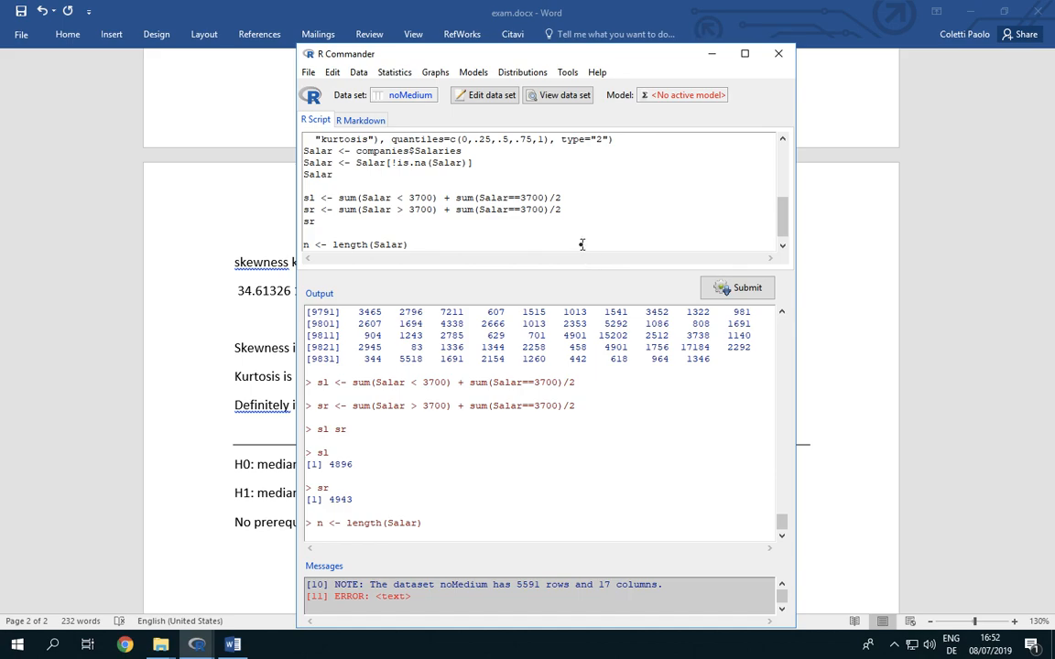
# - Try to compute the sign test significance by running "2*binom(sl,size=n,prob=0.5,lower.tail=TRUE)" on a new script line
pyautogui.press('Return')
pyautogui.press('Return')
pyautogui.write('2*')
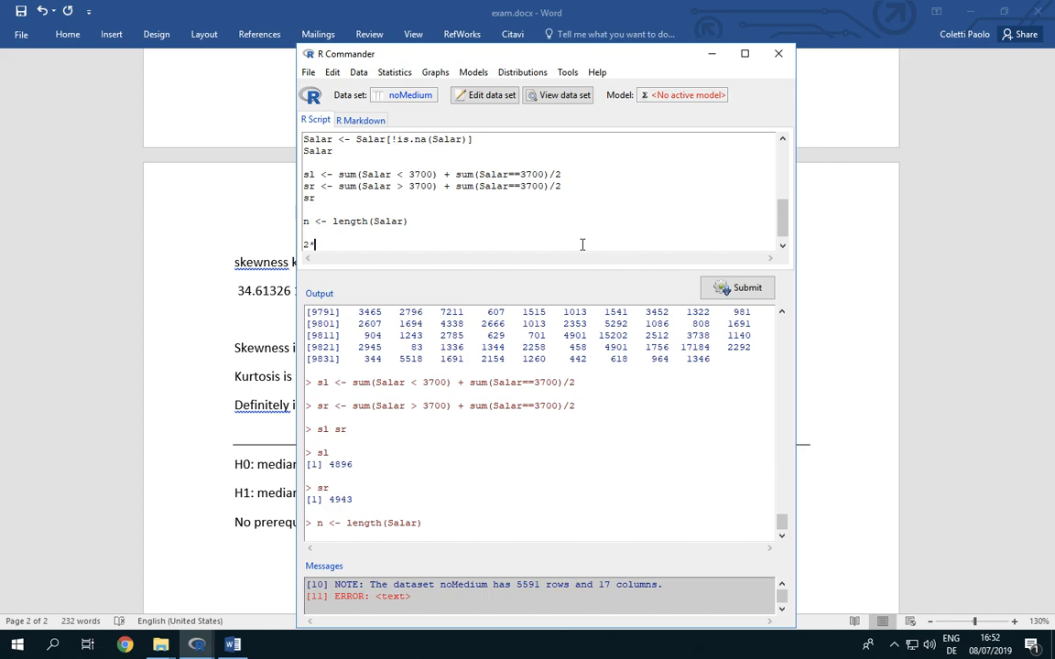
pyautogui.write('binom(sl,size=n,prob')
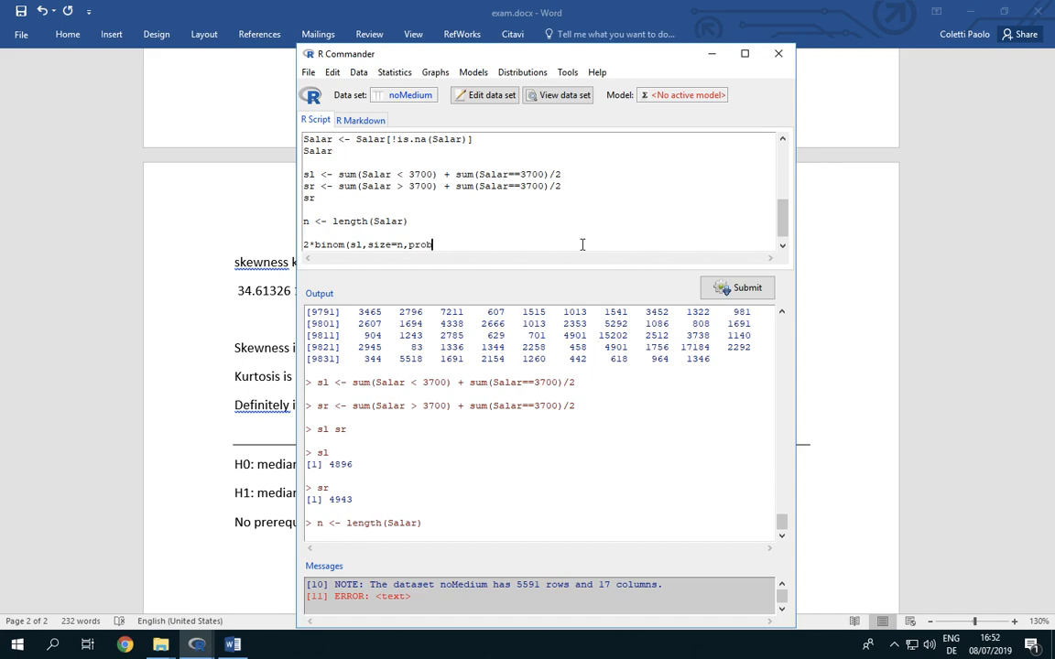
pyautogui.write('=0.5,lower.tail=TRUE)')
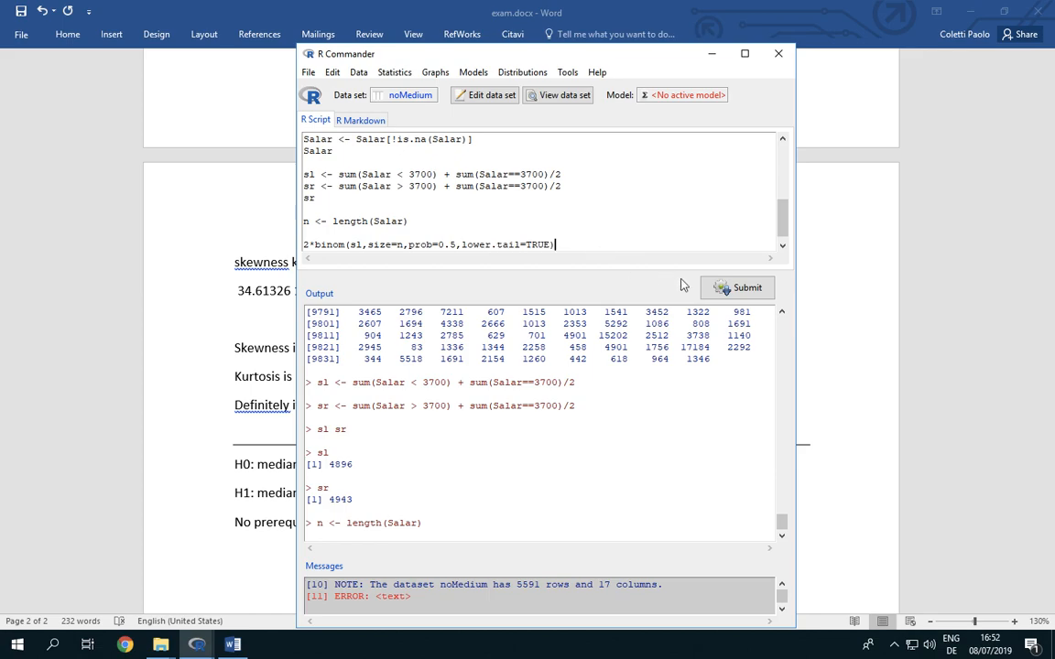
pyautogui.click(738, 288)
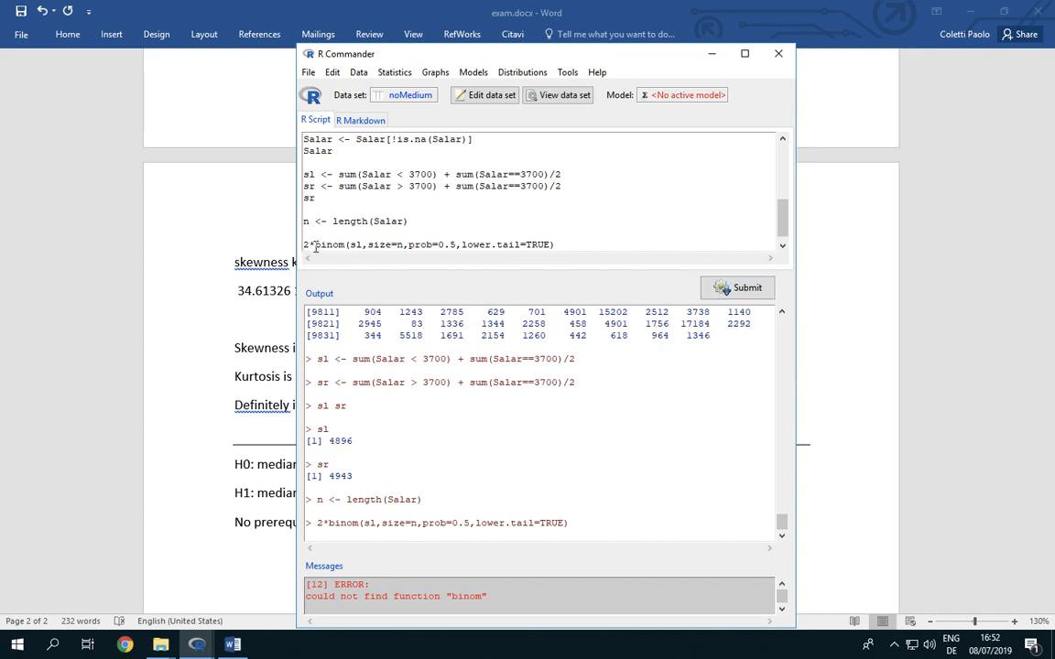
# - Correct the function name to pbinom, rerun the line, and select the resulting value in the output
pyautogui.click(314, 245)
pyautogui.write('p')
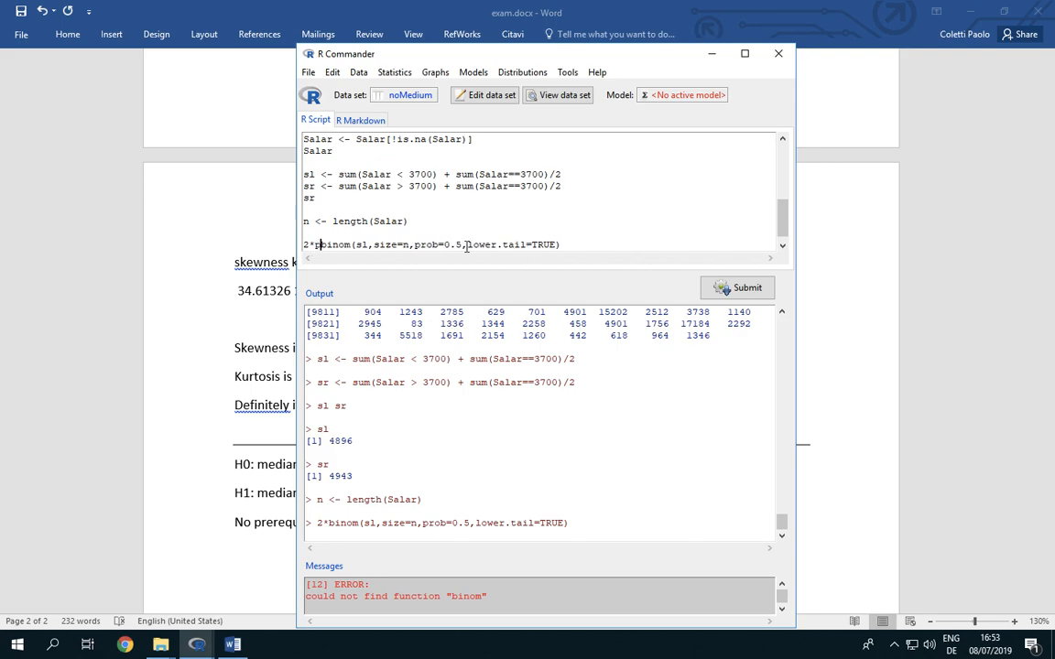
pyautogui.click(738, 287)
pyautogui.moveTo(381, 523); pyautogui.dragTo(329, 523)
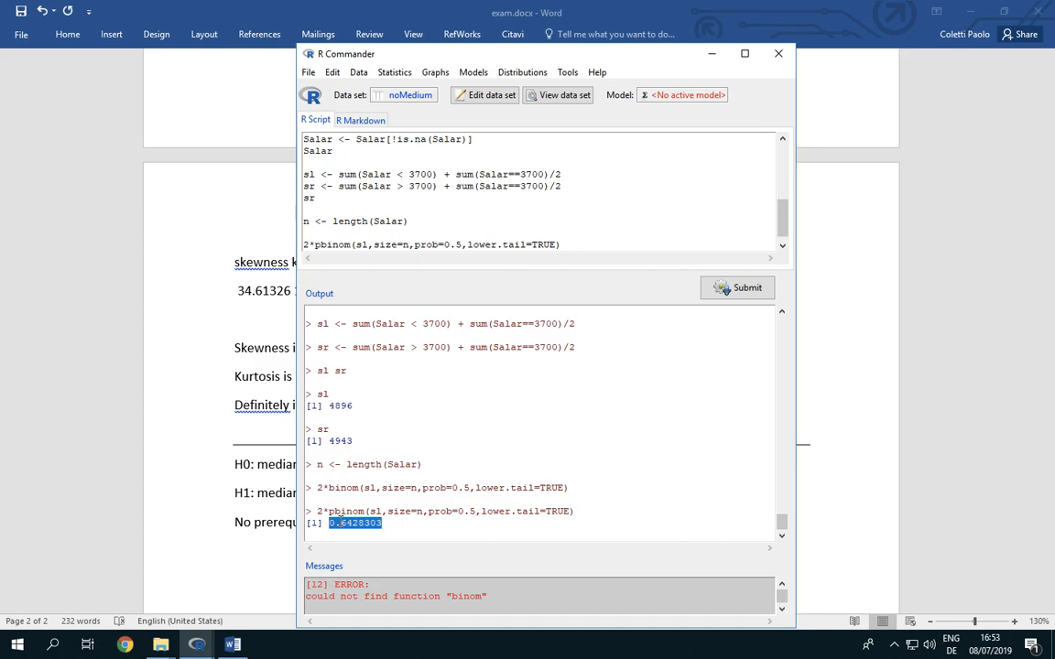
# - Replace sl with sr in the pbinom line and run it again
pyautogui.click(367, 244)
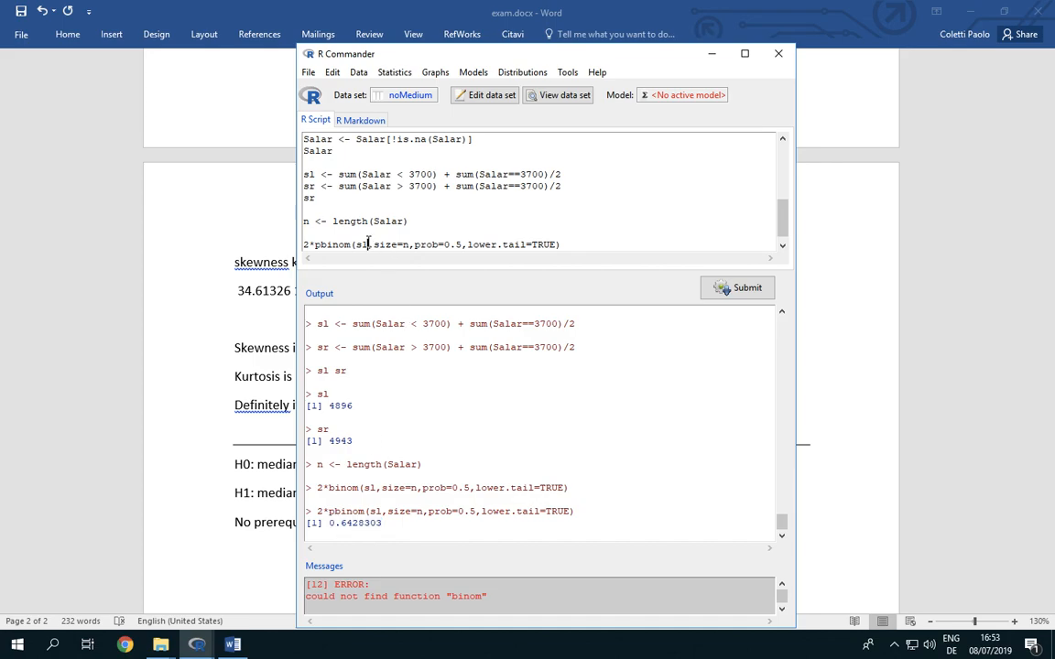
pyautogui.press('BackSpace')
pyautogui.write('r')
pyautogui.click(737, 287)
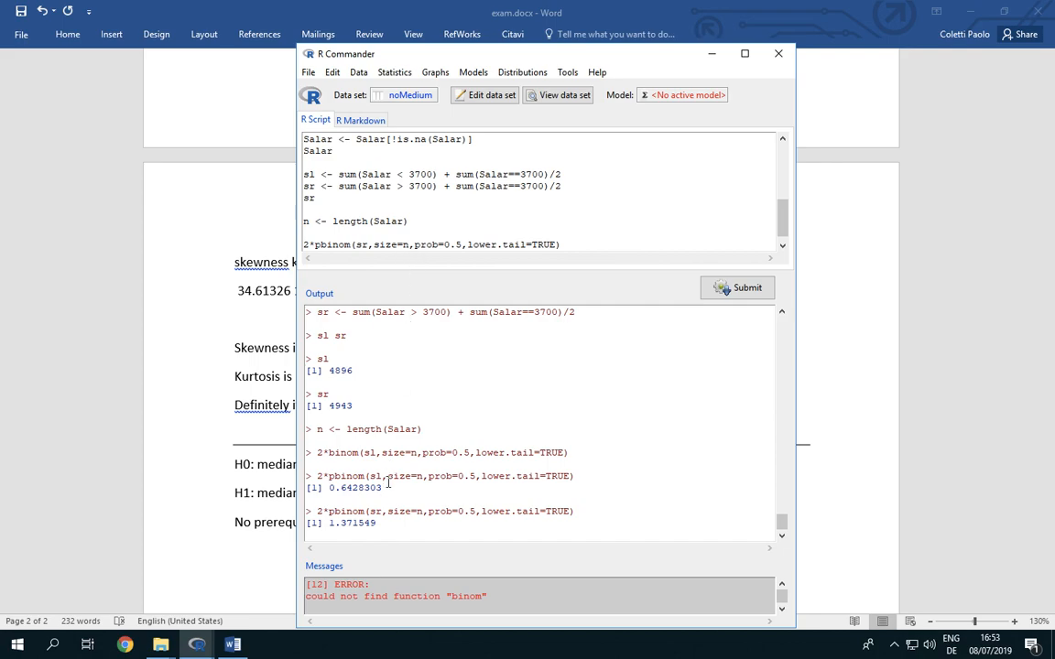
# - Copy the output from the sl value through the last pbinom result and paste it below the sign test note in exam.docx
pyautogui.moveTo(385, 489); pyautogui.dragTo(327, 488)
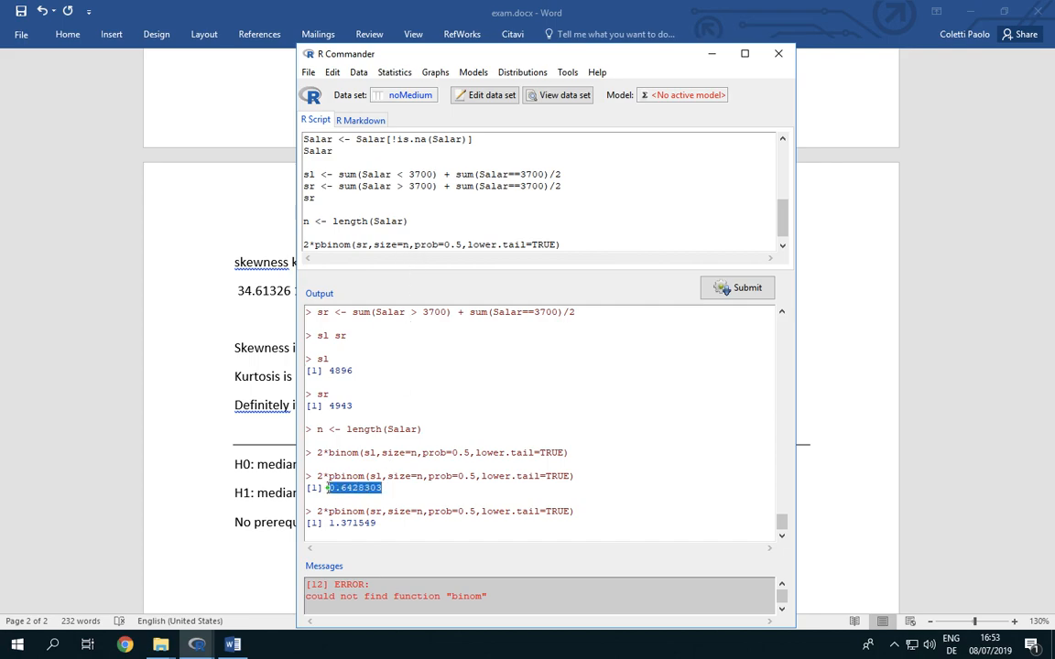
pyautogui.rightClick(330, 340)
pyautogui.click(355, 361)
pyautogui.moveTo(315, 357); pyautogui.dragTo(337, 536)
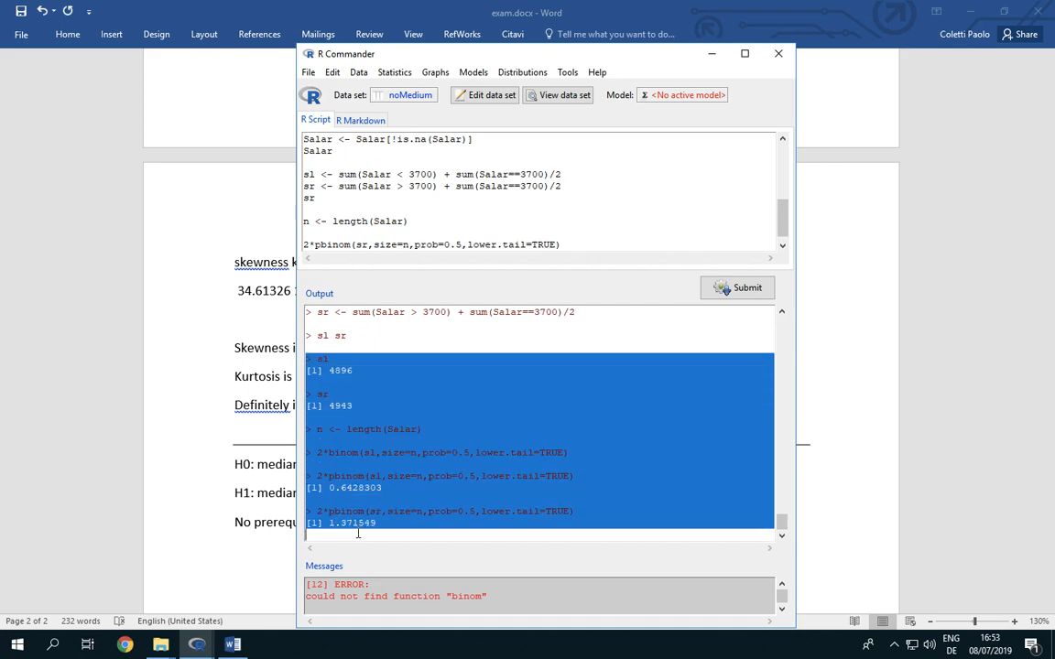
pyautogui.rightClick(368, 465)
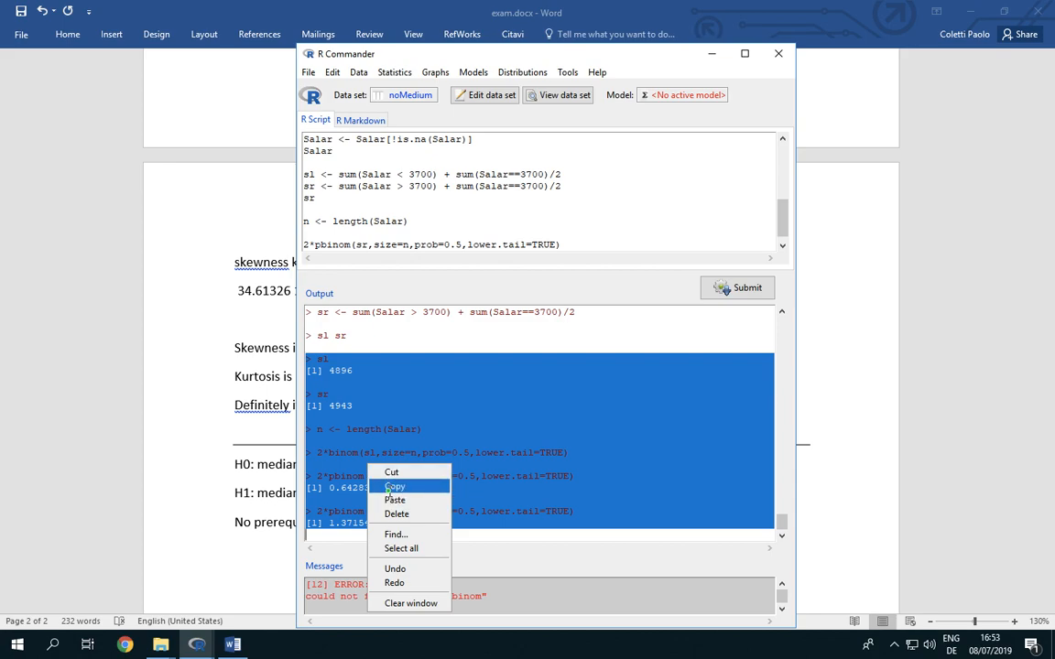
pyautogui.click(391, 486)
pyautogui.click(273, 543)
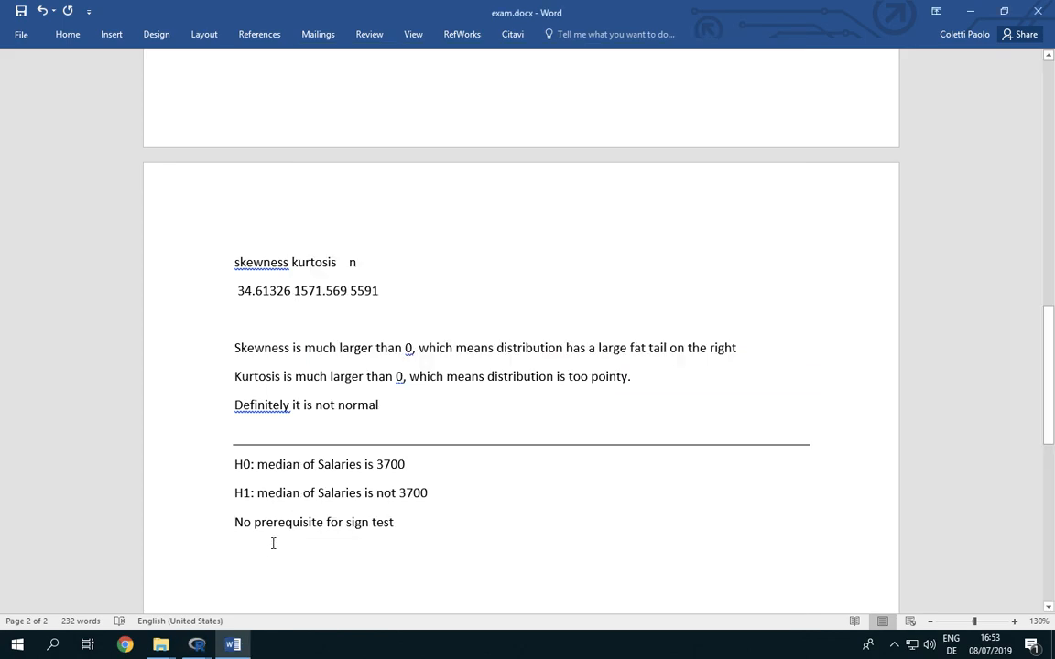
pyautogui.press('alt')
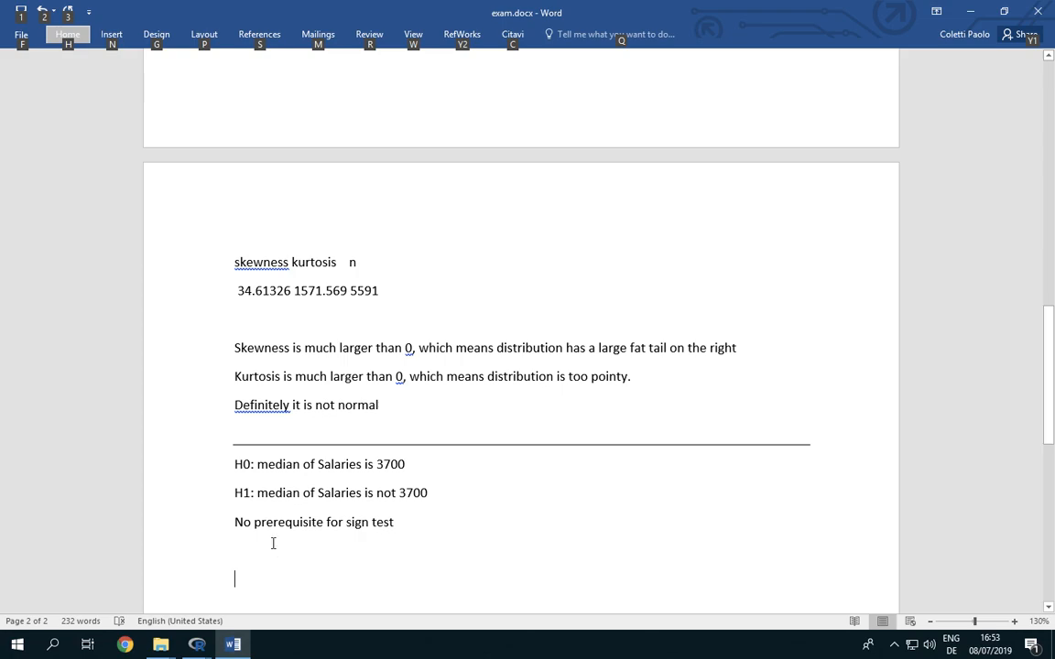
pyautogui.press('Escape')
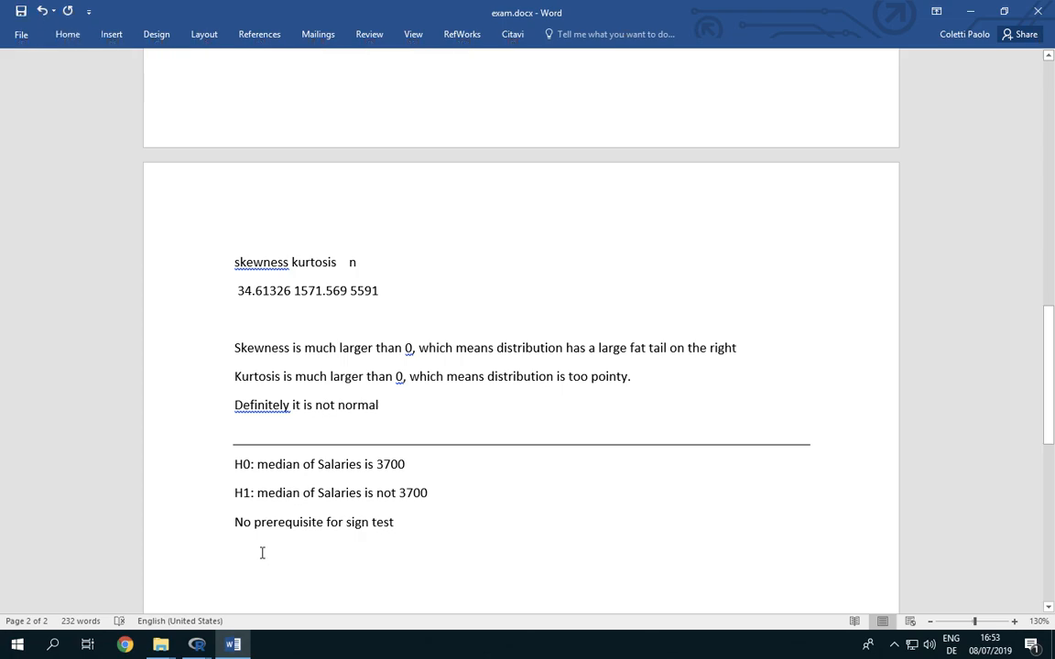
pyautogui.hotkey('ctrl', 'v')
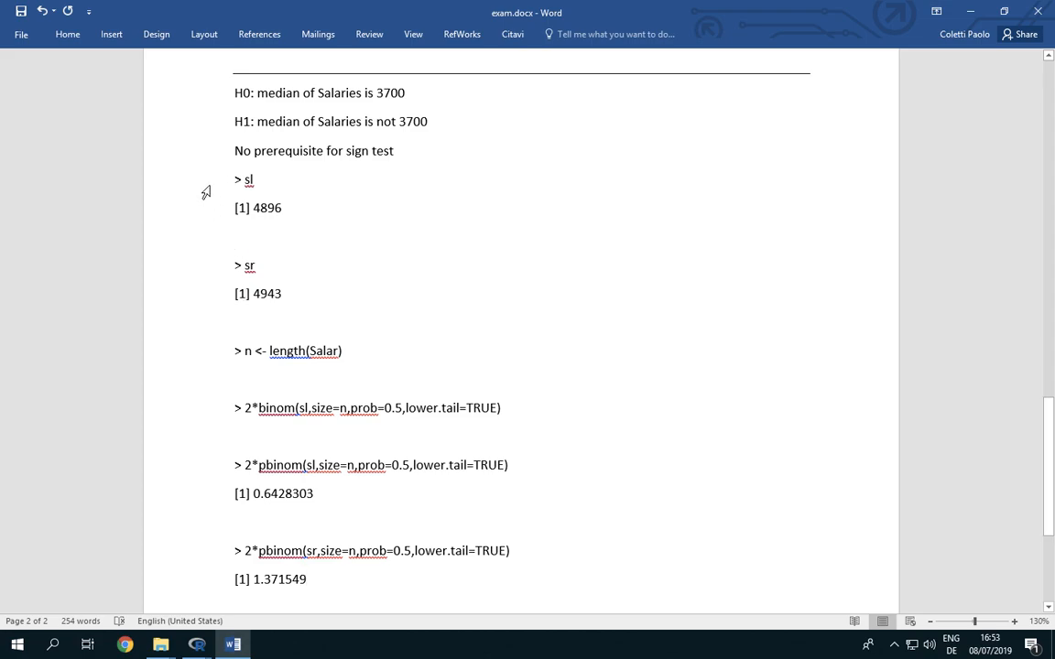
# - Delete the n, binom and pbinom command lines and the sr-based pbinom result from the pasted output
pyautogui.moveTo(207, 351); pyautogui.dragTo(205, 471)
pyautogui.press('Delete')
pyautogui.moveTo(205, 407); pyautogui.dragTo(205, 446)
pyautogui.press('Delete')
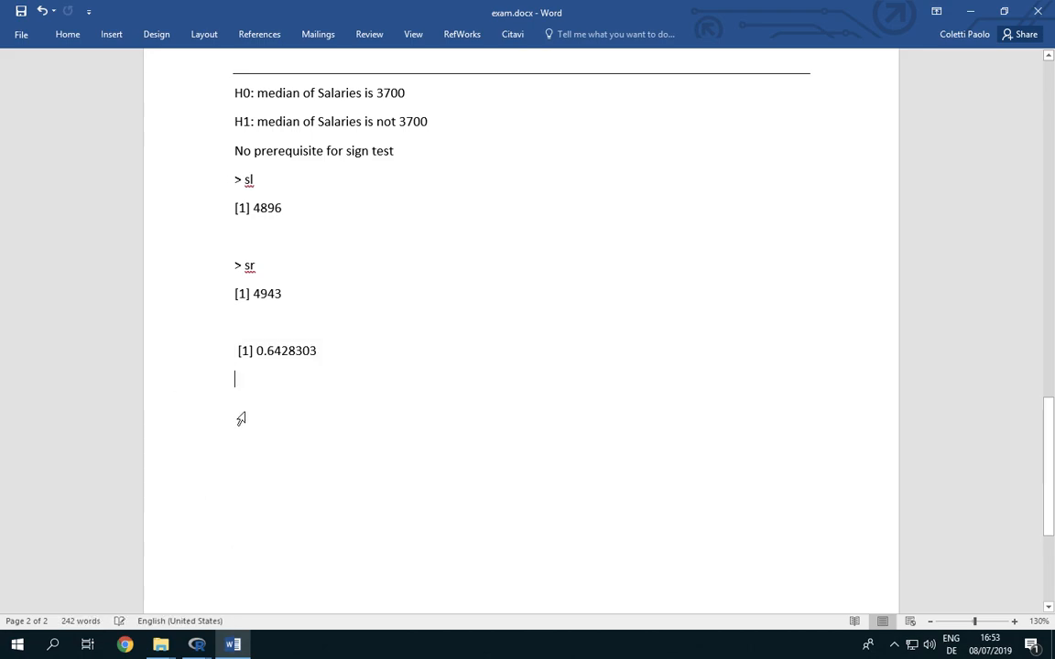
# - Replace the "[1]" before 0.6428303 with "Significance is"
pyautogui.moveTo(250, 351); pyautogui.dragTo(227, 349)
pyautogui.press('Right')
pyautogui.press('Right')
pyautogui.hotkey('ctrl', 'z')
pyautogui.write('significance ')
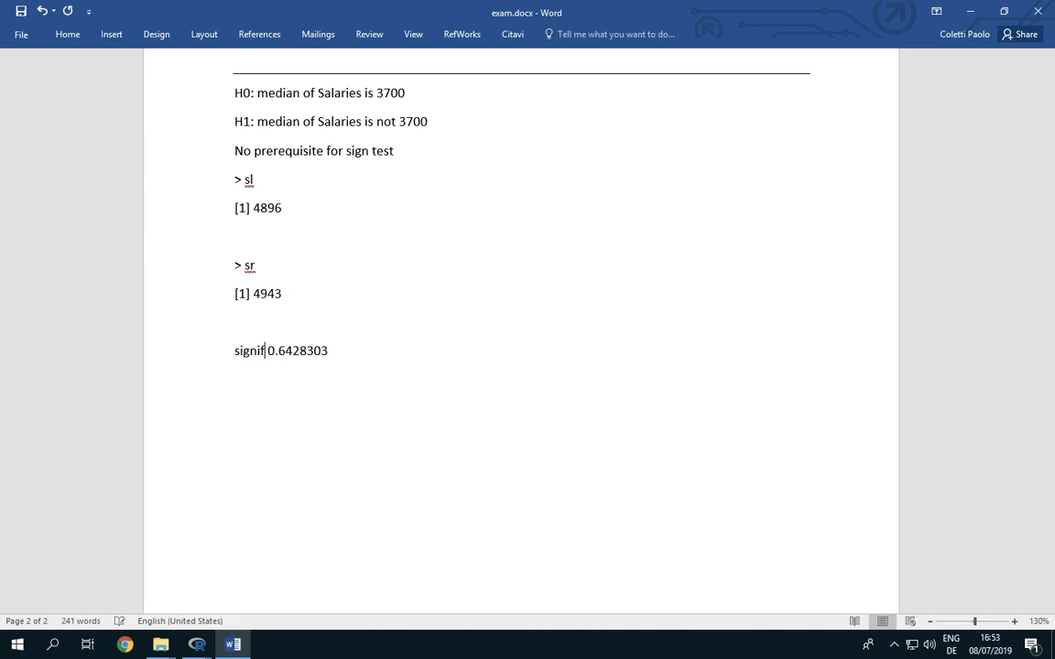
pyautogui.write('is')
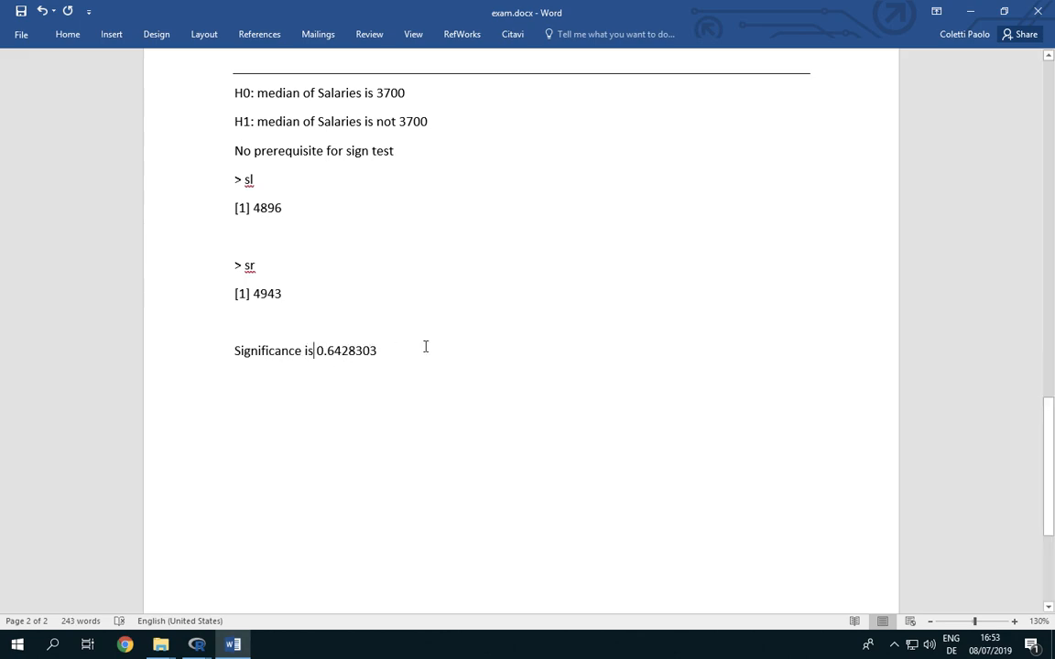
# - Append the conclusion "→ we accept → we cannot say anything" after the significance value
pyautogui.write(' --> w')
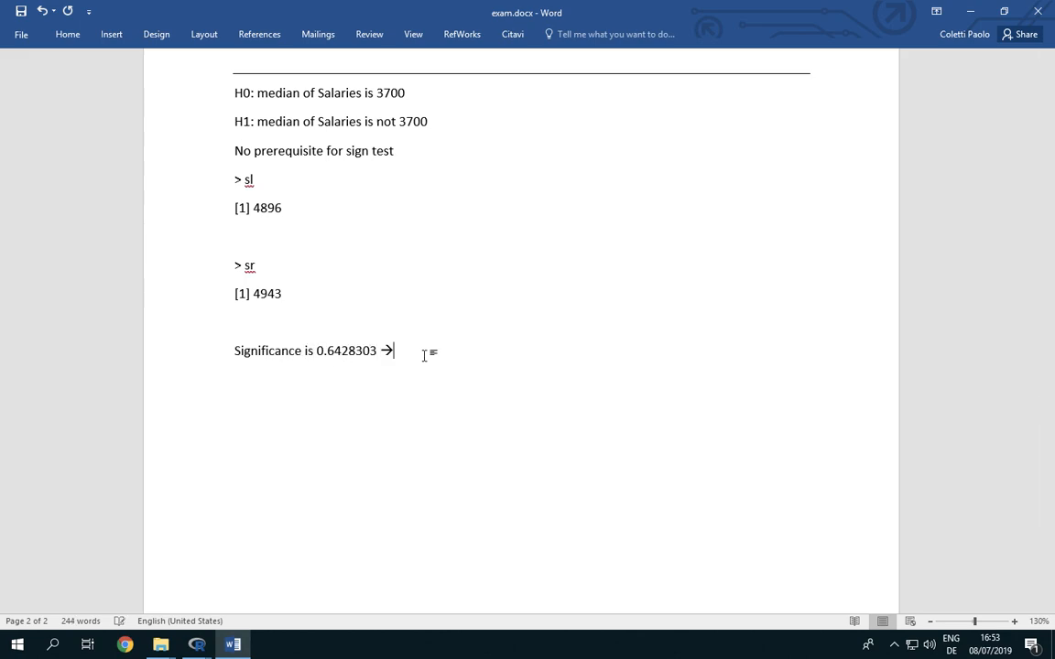
pyautogui.write('e accep')
pyautogui.write('t --> we cannot s')
pyautogui.write('ay anything')
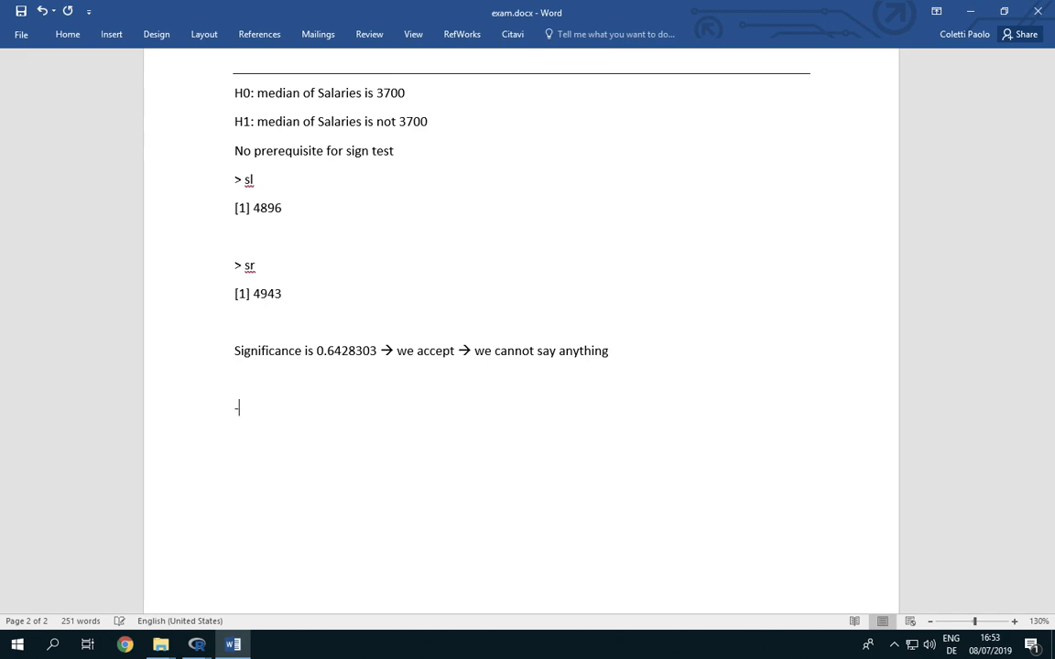
# - Insert a horizontal line below the sign test conclusion and save the document
pyautogui.press('Return')
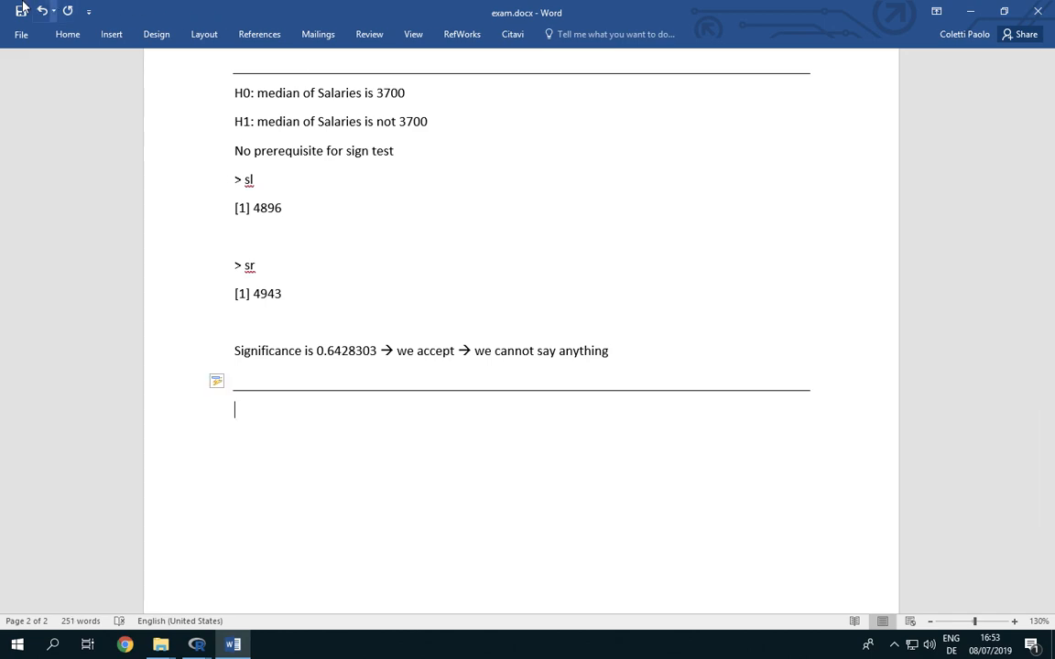
pyautogui.click(21, 10)
pyautogui.moveTo(21, 7)
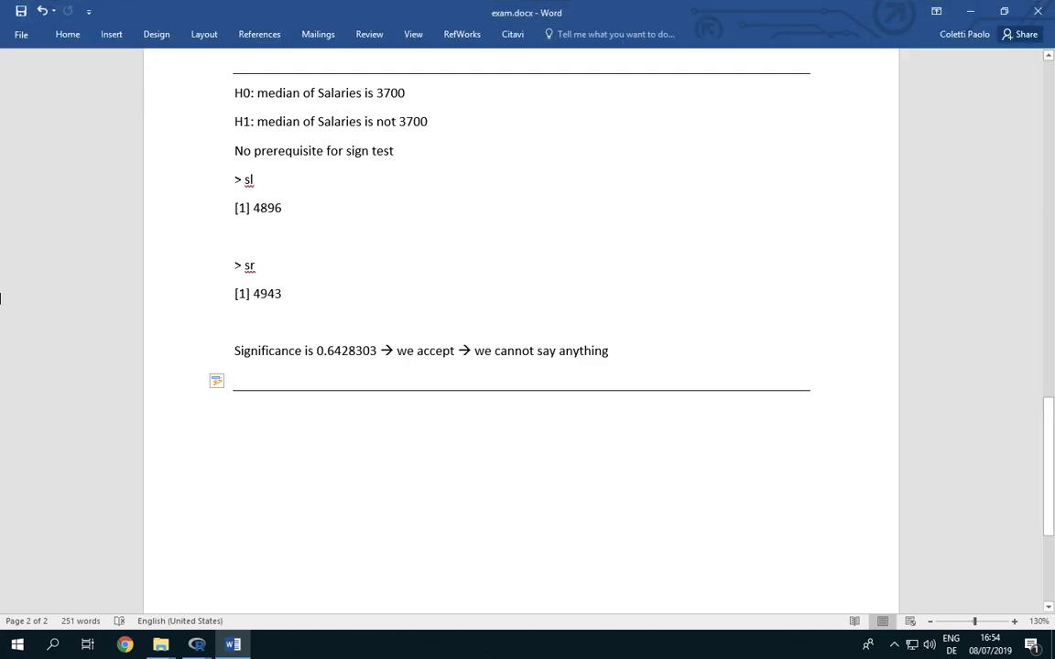
# - Switch to R Commander and make companies the active data set
pyautogui.click(196, 644)
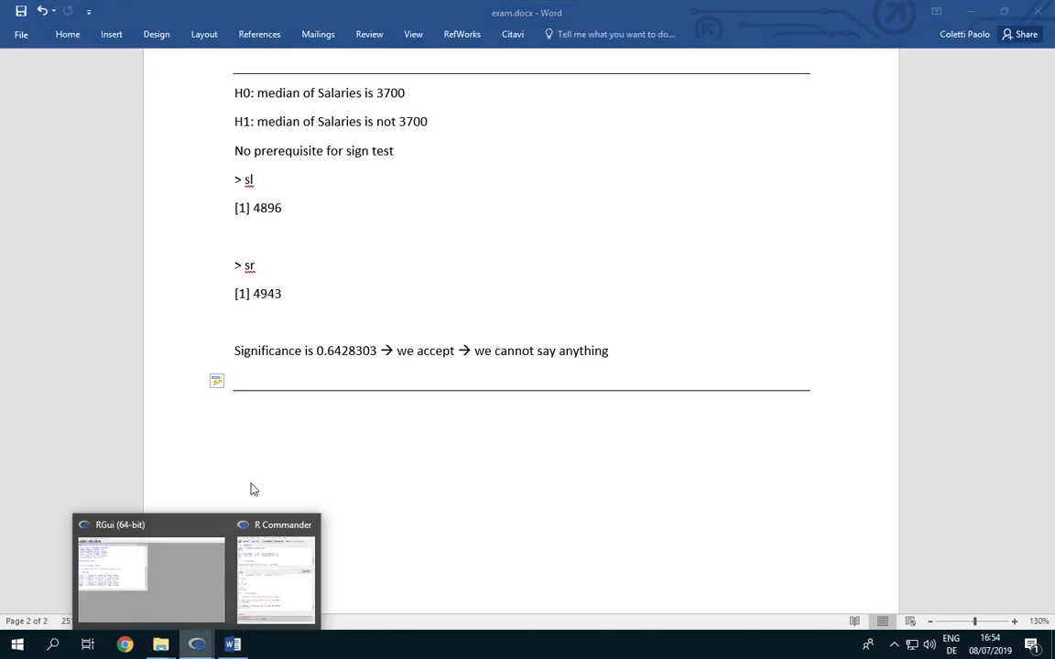
pyautogui.click(266, 569)
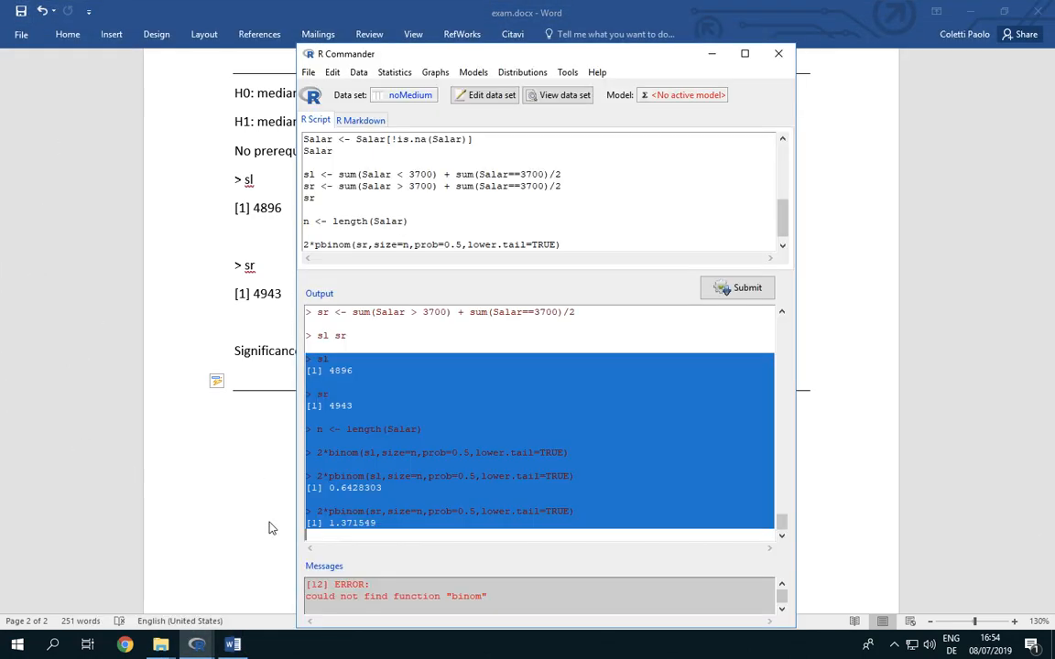
pyautogui.click(358, 72)
pyautogui.click(370, 46)
pyautogui.click(377, 95)
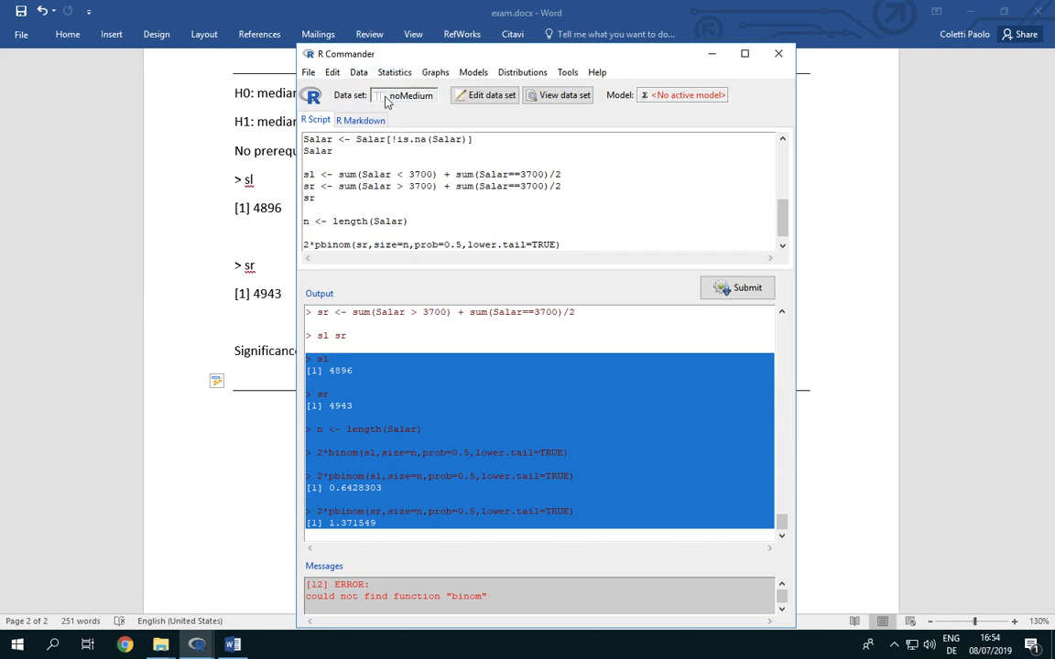
pyautogui.click(364, 135)
pyautogui.click(355, 181)
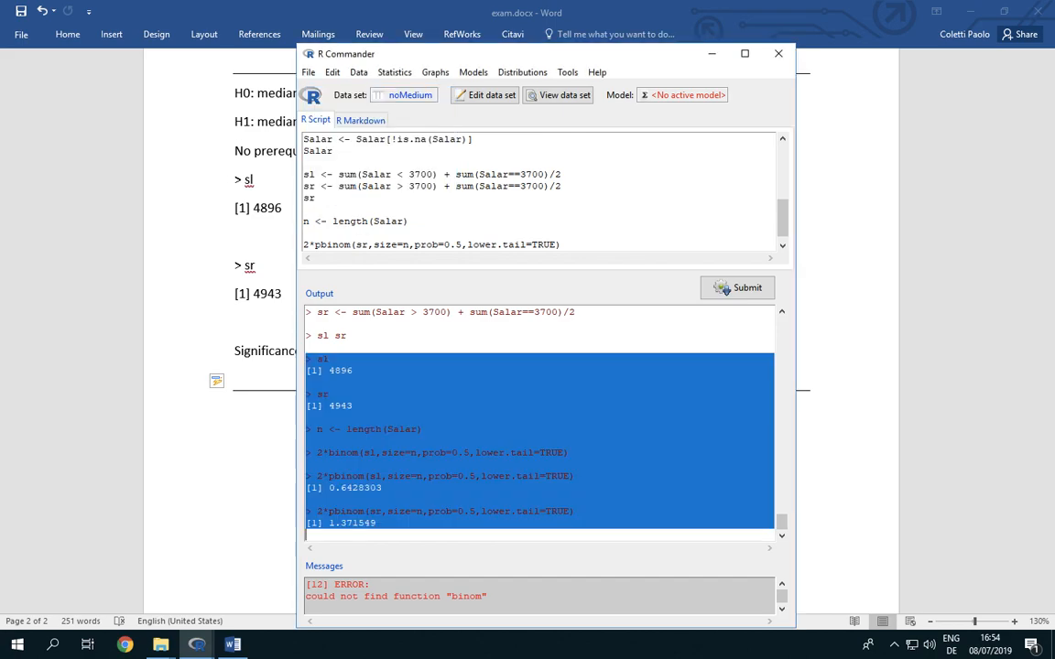
# - Compute a new variable named ratio in the companies data set with the expression Sales/Salaries
pyautogui.click(358, 72)
pyautogui.moveTo(374, 166)
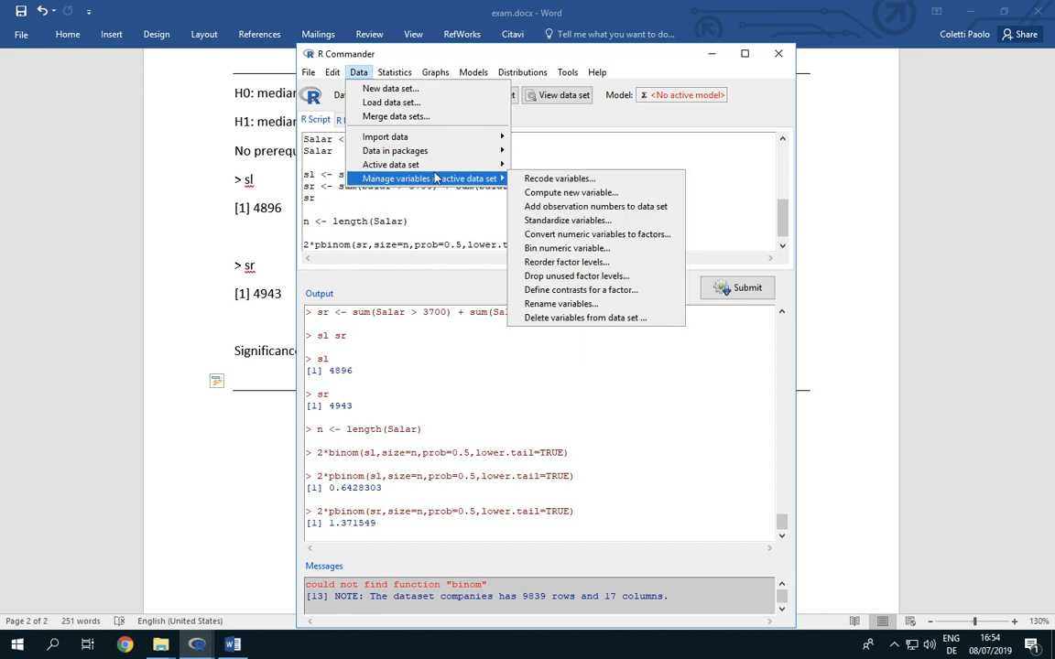
pyautogui.moveTo(453, 177)
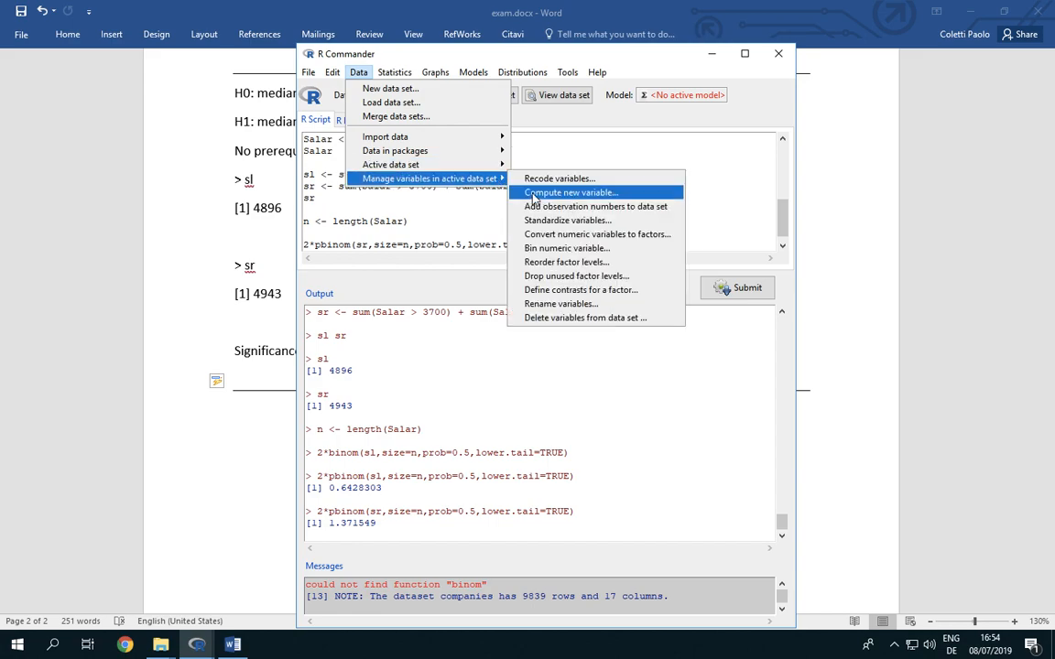
pyautogui.click(522, 191)
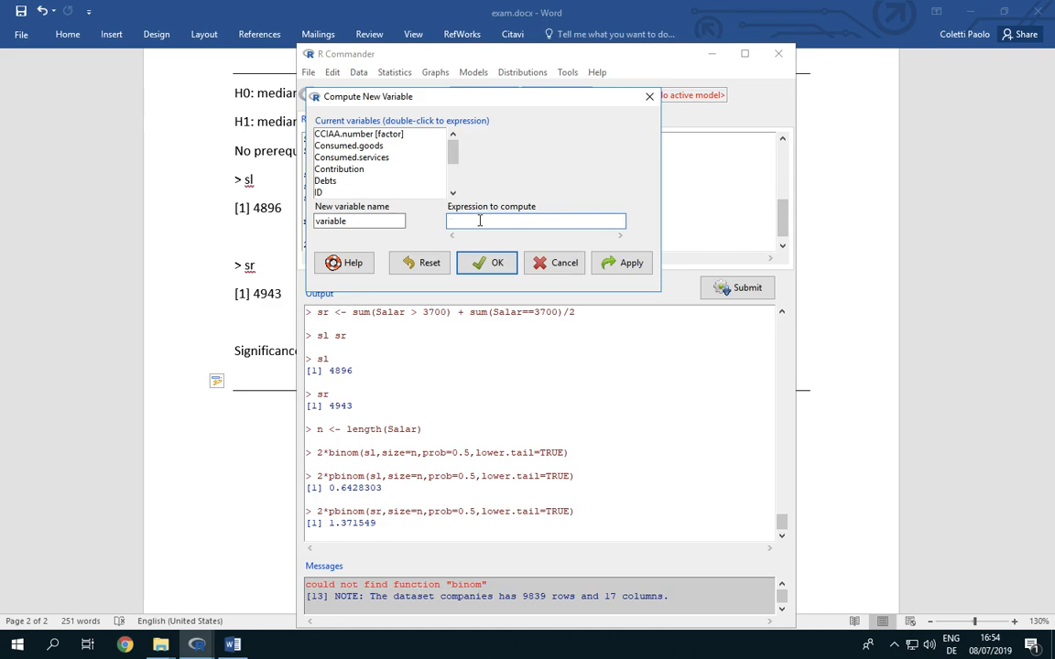
pyautogui.moveTo(453, 151); pyautogui.dragTo(453, 176)
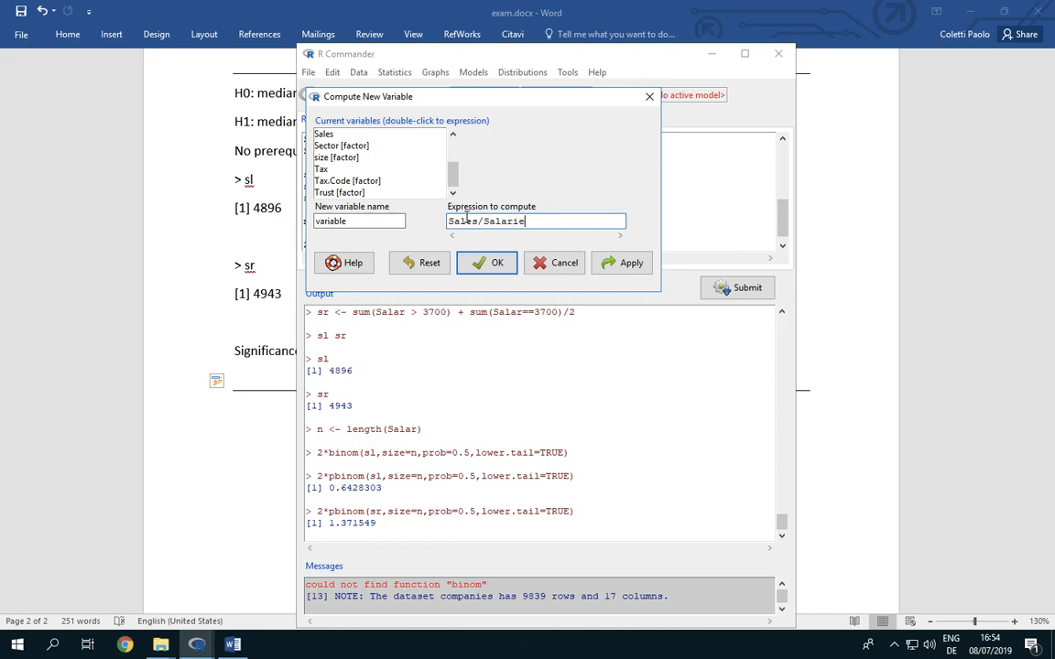
pyautogui.click(384, 221)
pyautogui.doubleClick(312, 221)
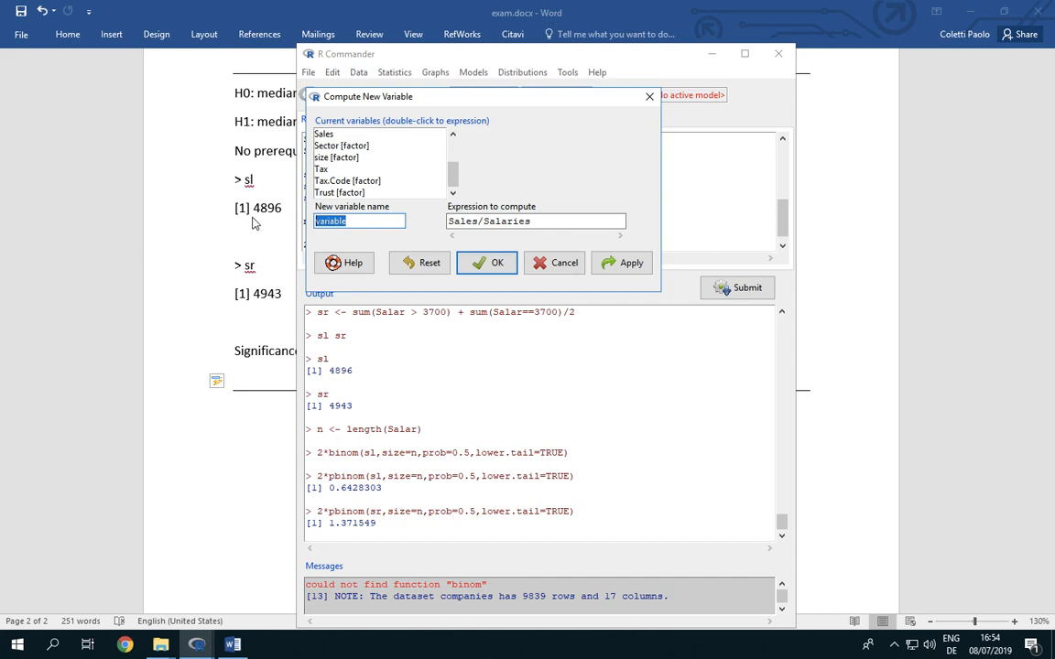
pyautogui.write('ratio')
pyautogui.click(485, 263)
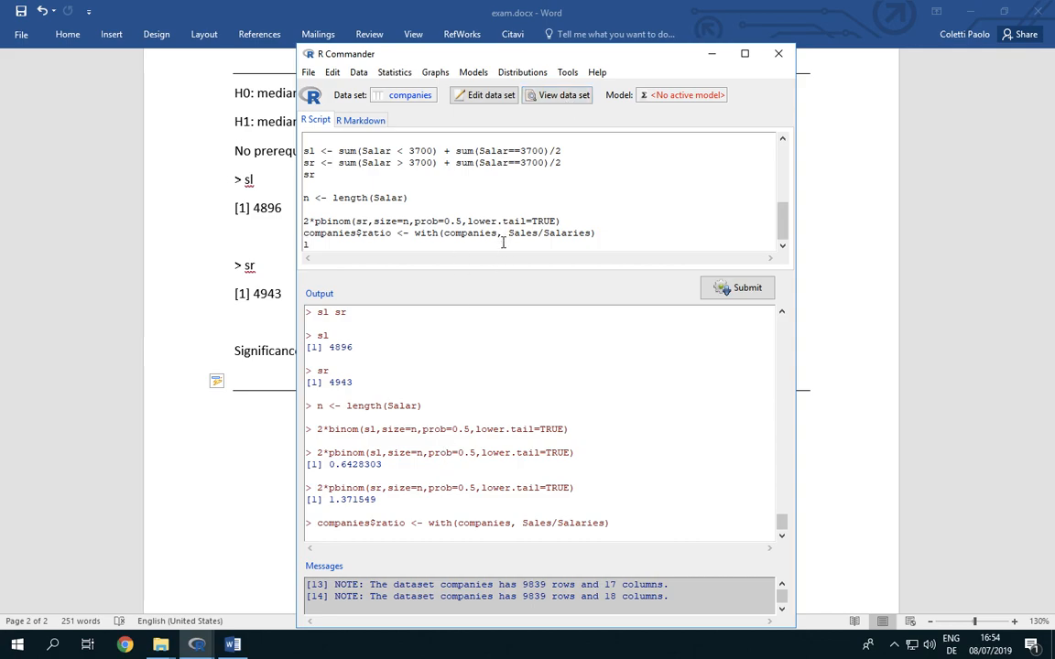
# - Run ls.str() and check the output for the ratio variable in the companies data set
pyautogui.click(744, 288)
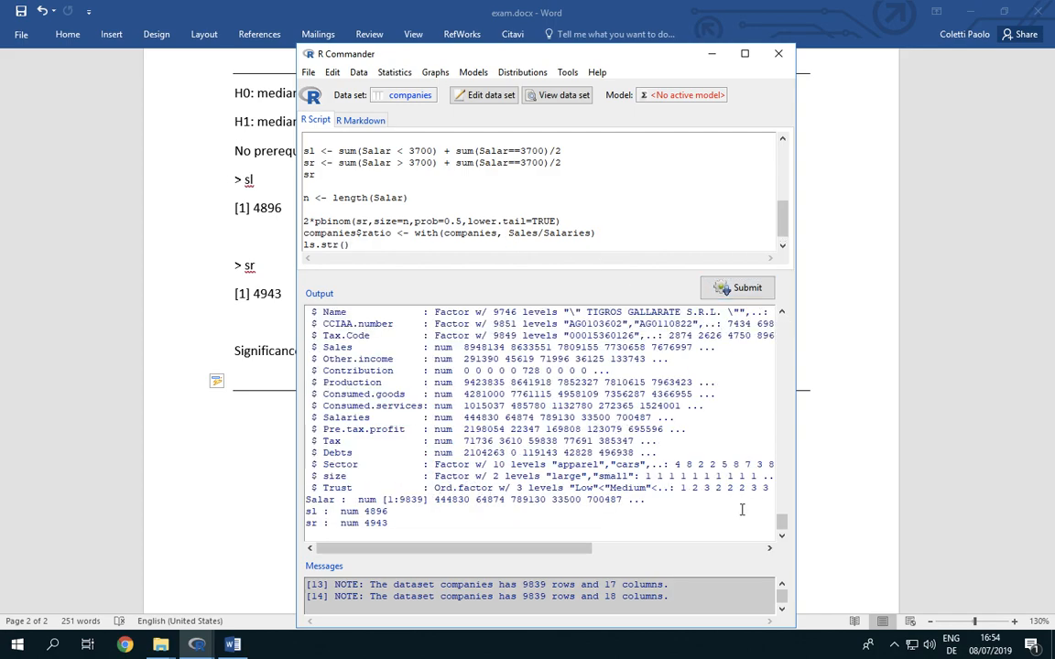
pyautogui.moveTo(783, 526); pyautogui.dragTo(784, 531)
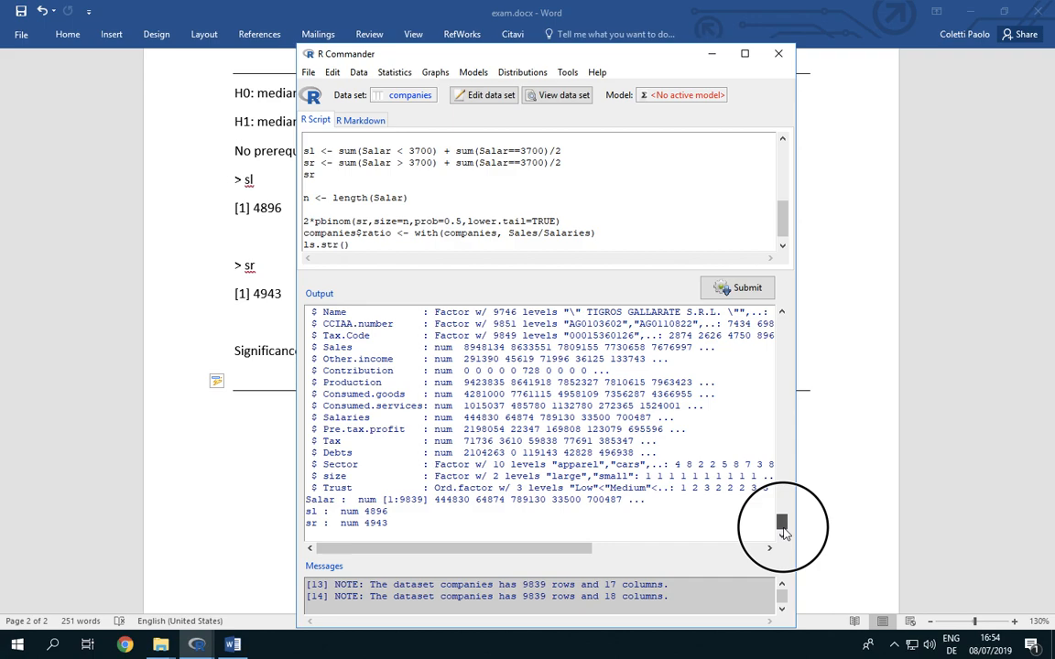
pyautogui.moveTo(783, 531); pyautogui.dragTo(783, 528)
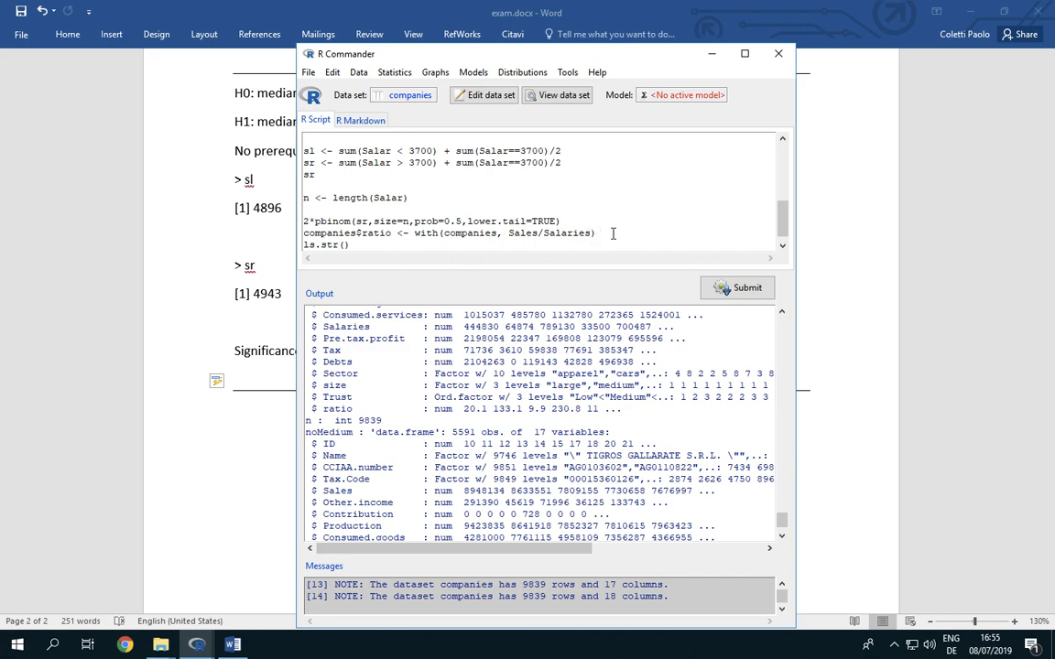
# - Copy the companies$ratio command from the script into exam.docx below the last horizontal line and save the document
pyautogui.moveTo(611, 233); pyautogui.dragTo(293, 233)
pyautogui.hotkey('ctrl', 'c')
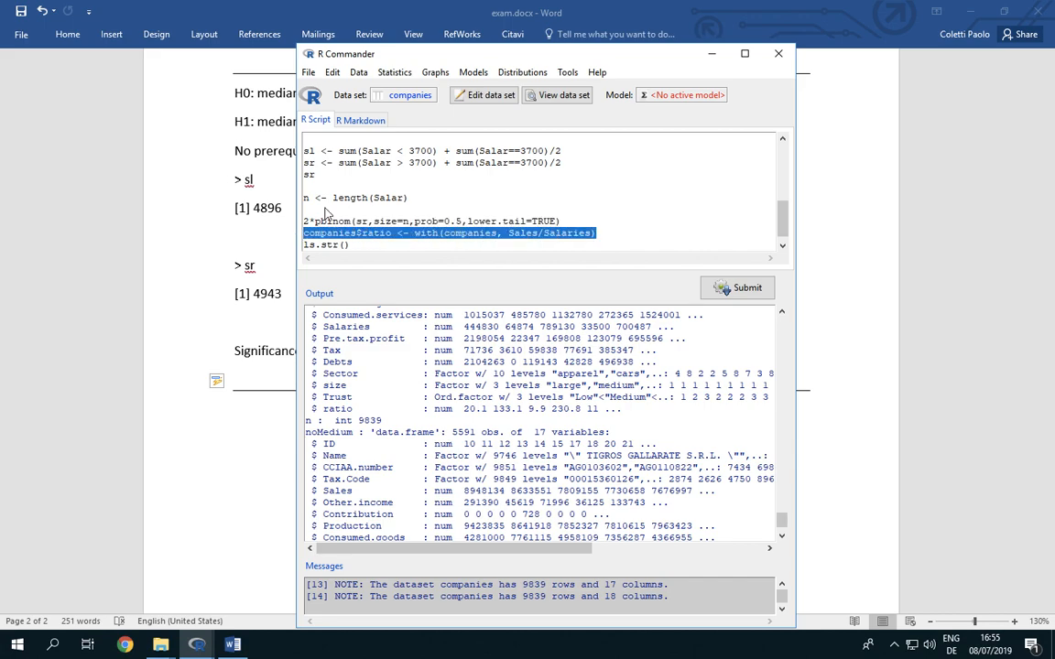
pyautogui.click(332, 72)
pyautogui.click(350, 139)
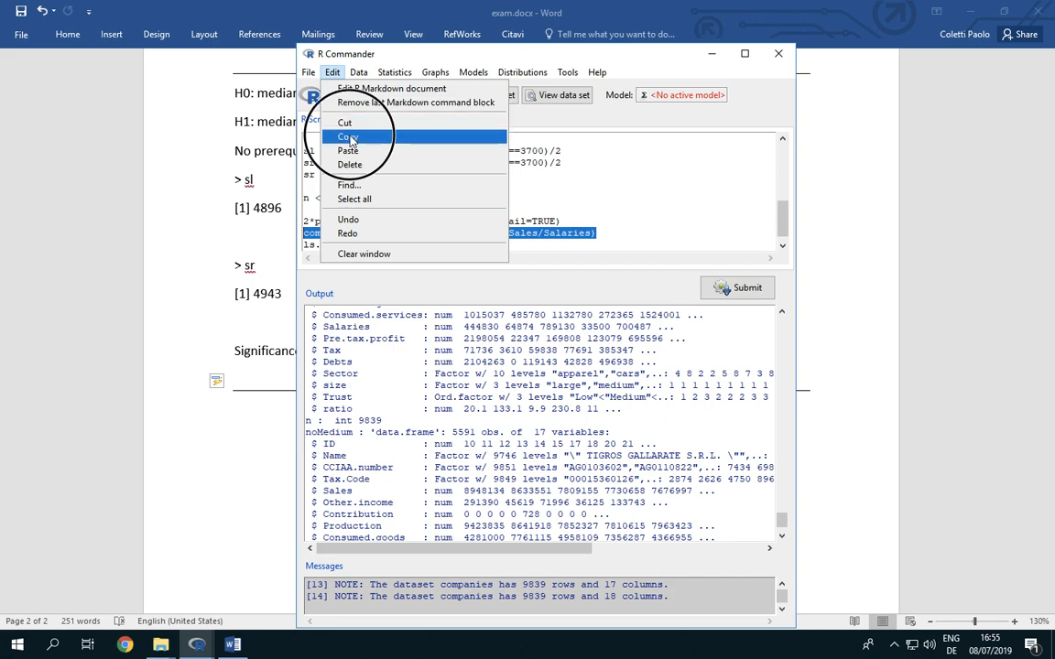
pyautogui.click(352, 4)
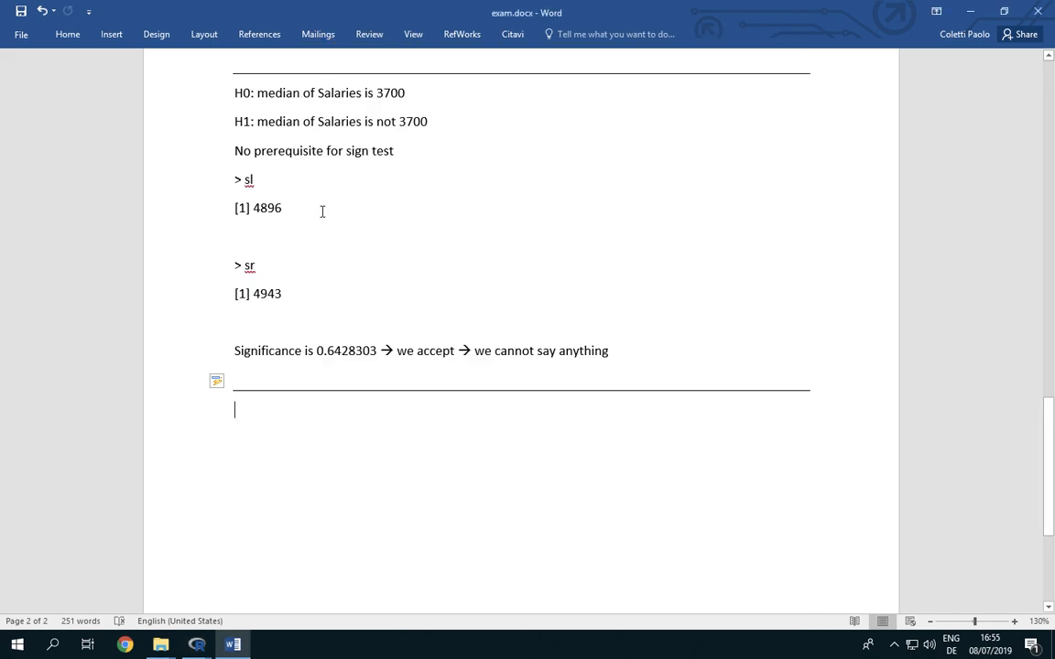
pyautogui.hotkey('ctrl', 'v')
pyautogui.press('Return')
pyautogui.press('Return')
pyautogui.click(22, 13)
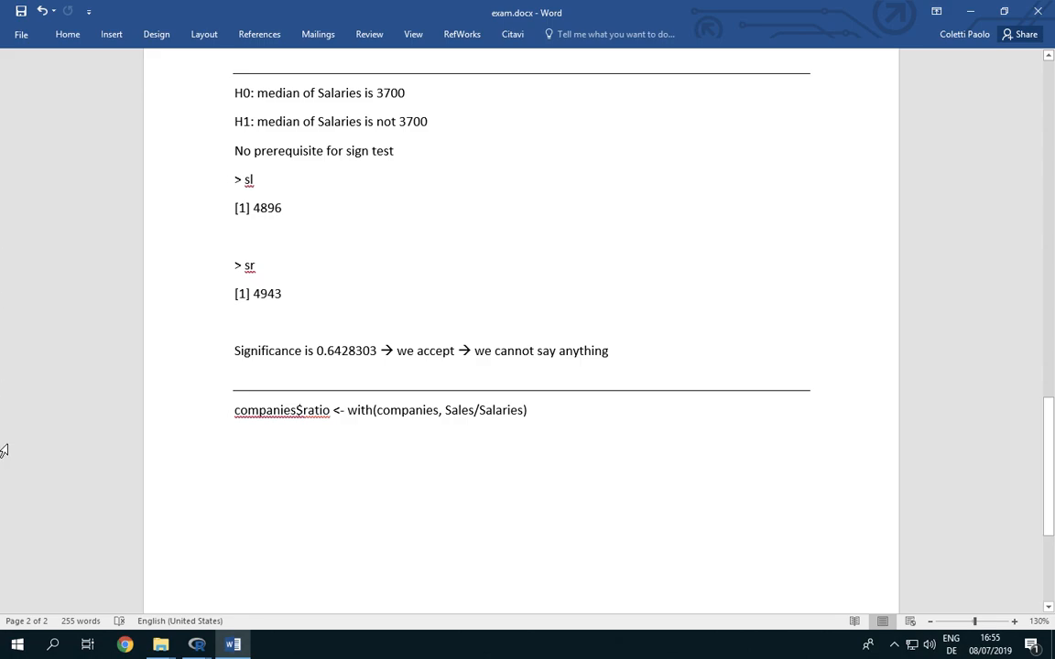
# - Try to import the Excel file fuels.xls into R Commander as a data set named Fuels
pyautogui.moveTo(198, 644)
pyautogui.click(264, 588)
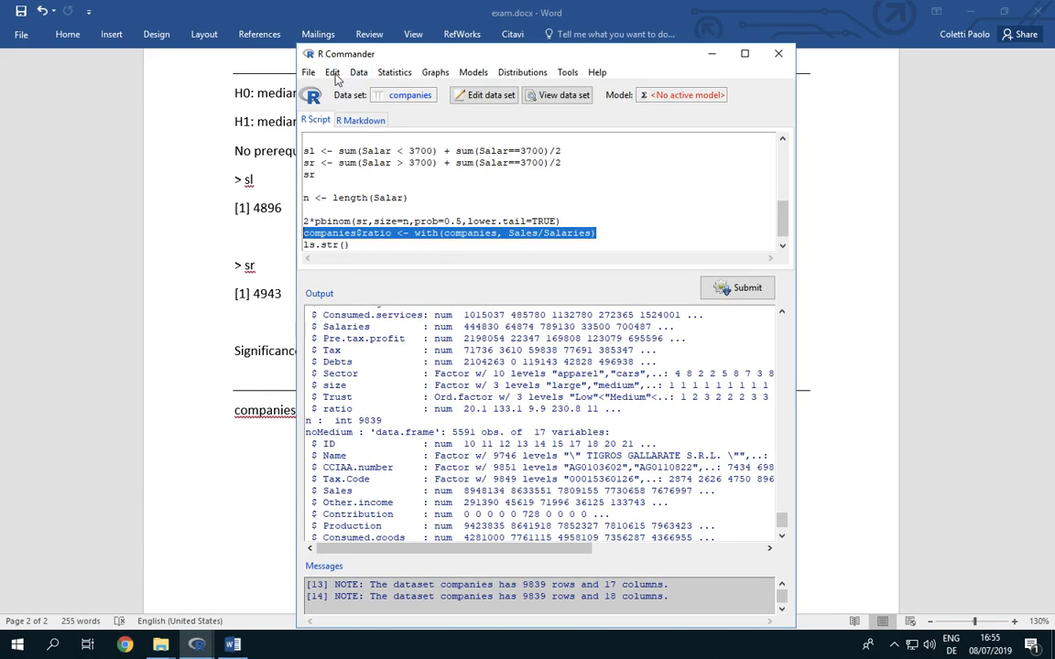
pyautogui.click(332, 72)
pyautogui.moveTo(360, 75)
pyautogui.moveTo(412, 137)
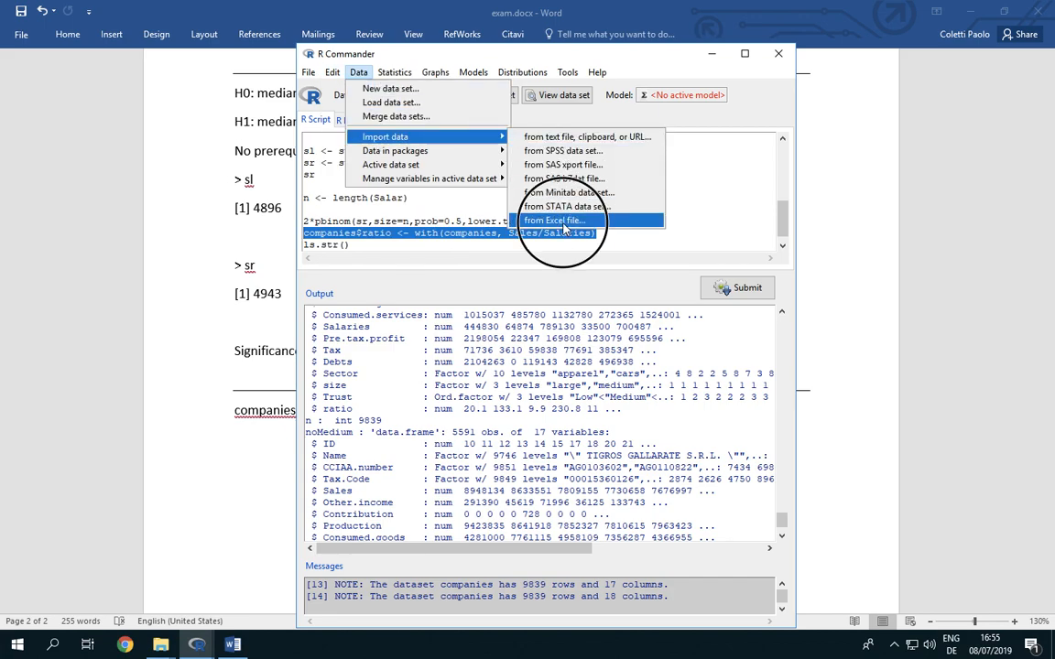
pyautogui.click(559, 221)
pyautogui.doubleClick(412, 120)
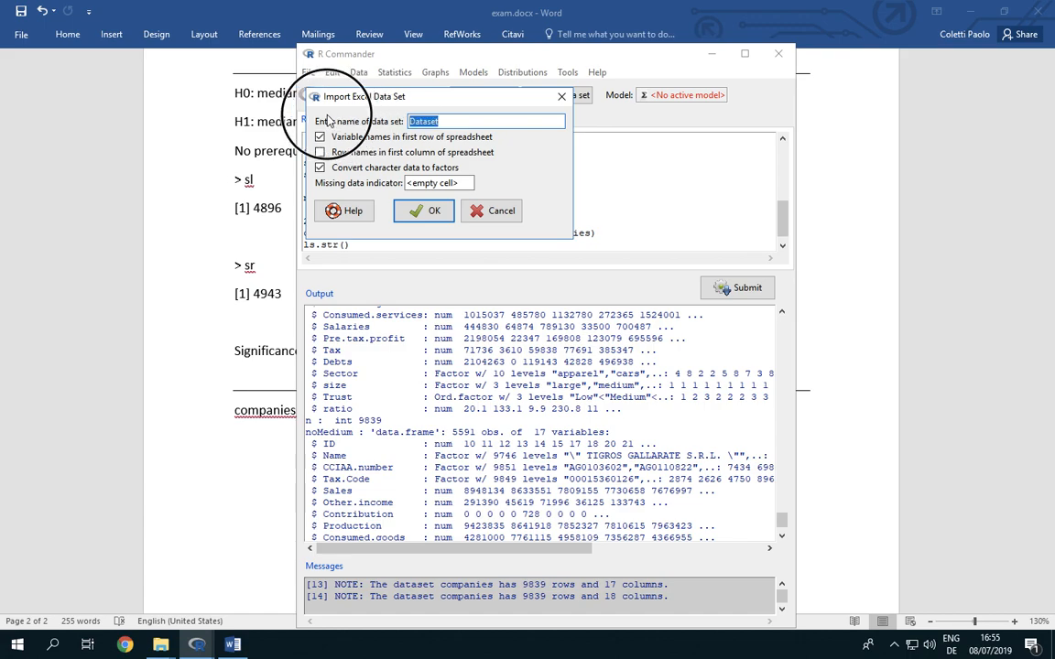
pyautogui.write('Fuels')
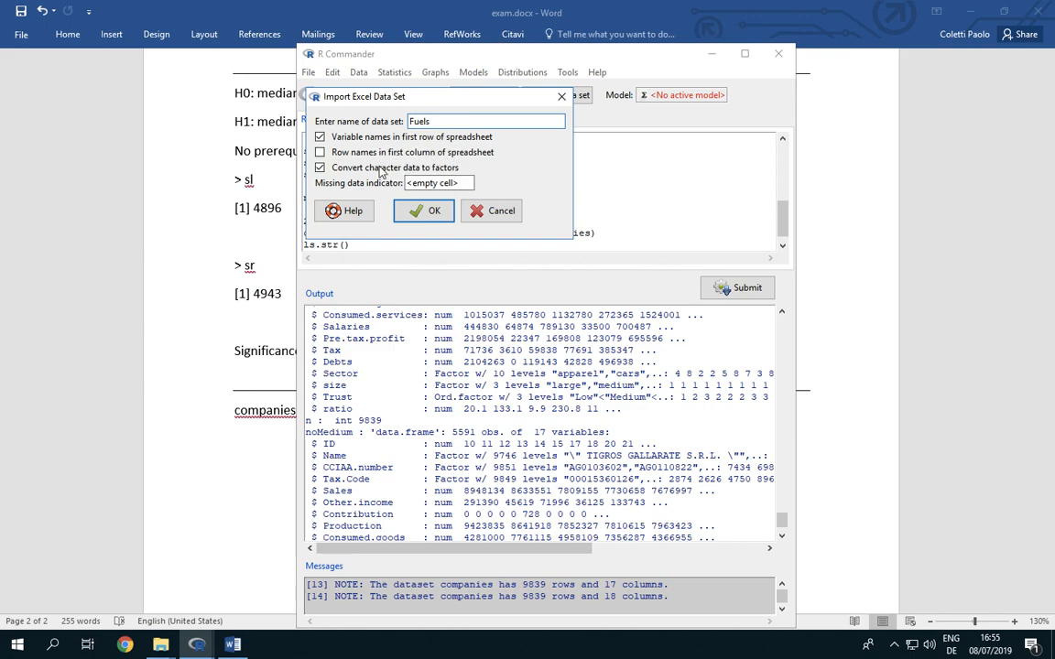
pyautogui.click(426, 217)
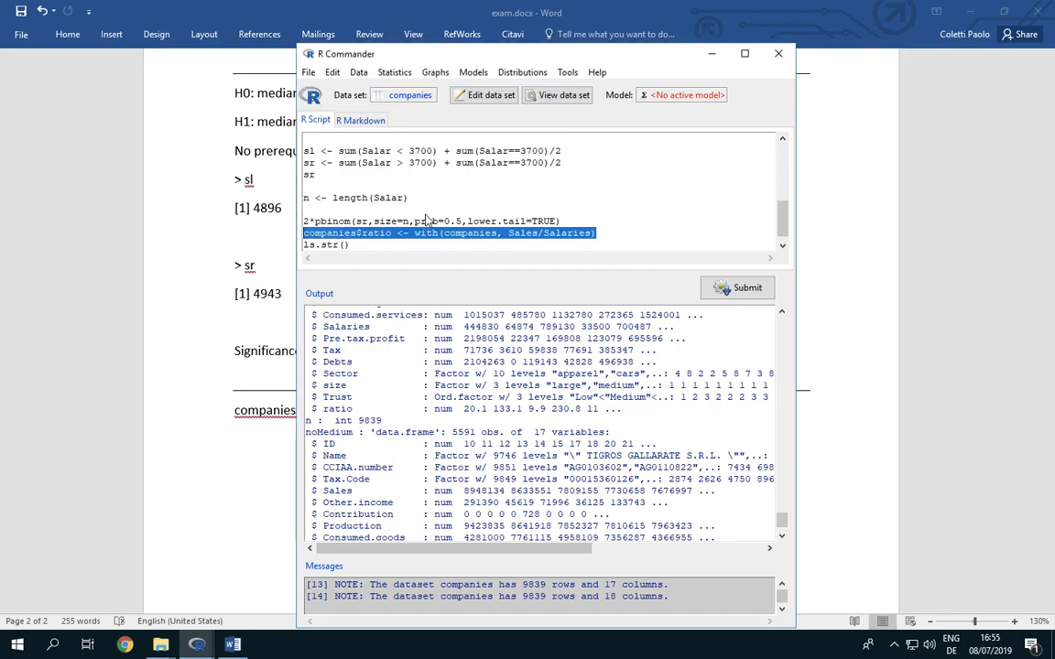
pyautogui.click(462, 229)
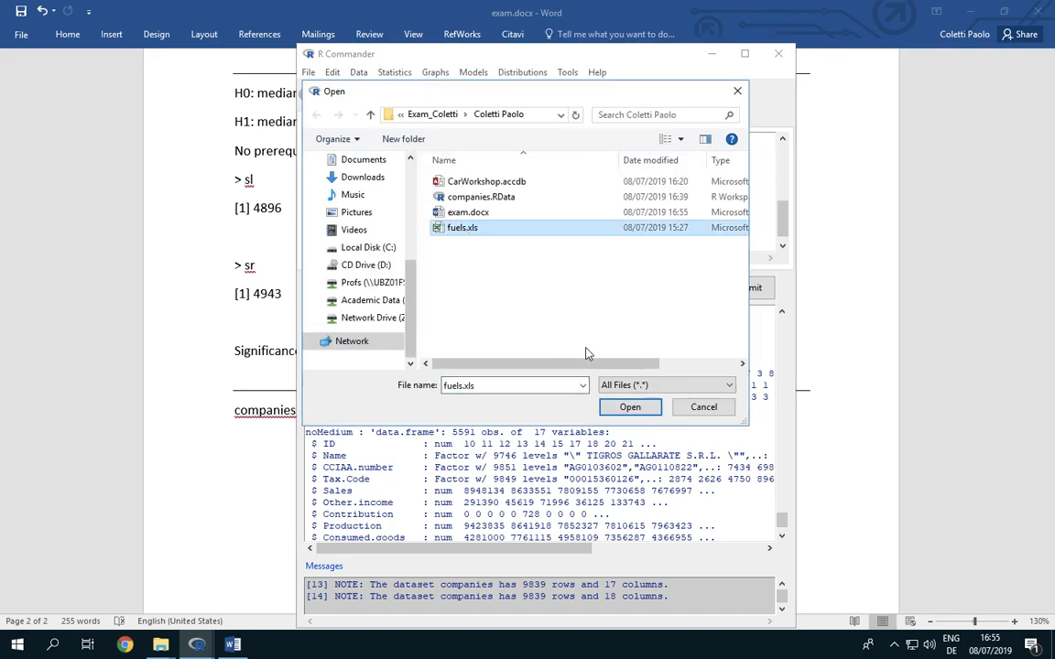
pyautogui.click(630, 406)
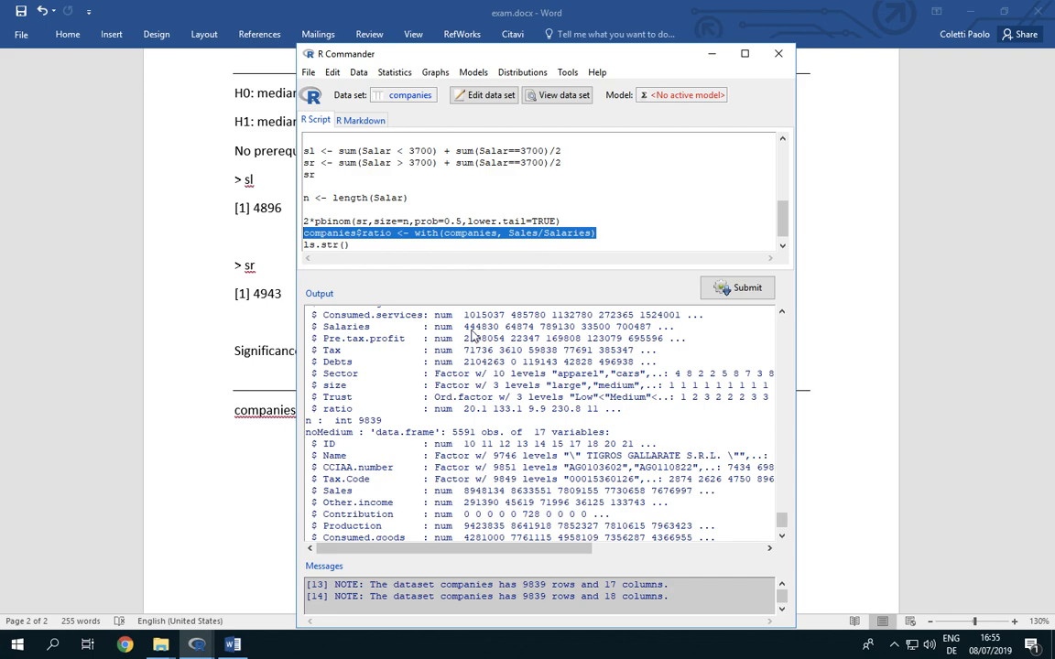
# - Check the end of the script and the list of available data sets for the Fuels import
pyautogui.click(783, 245)
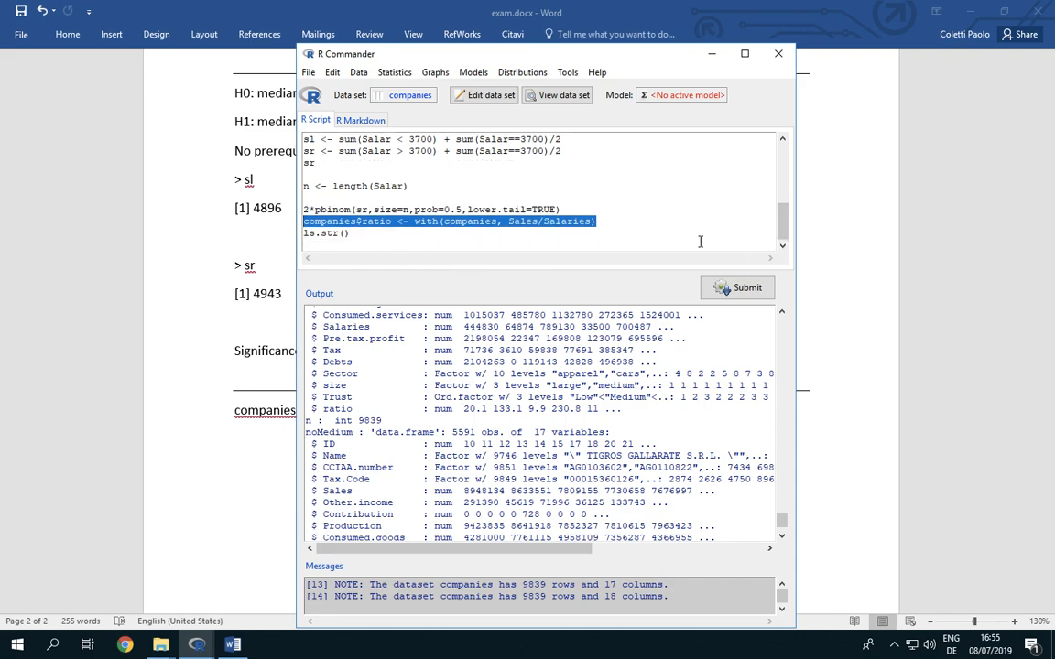
pyautogui.click(668, 241)
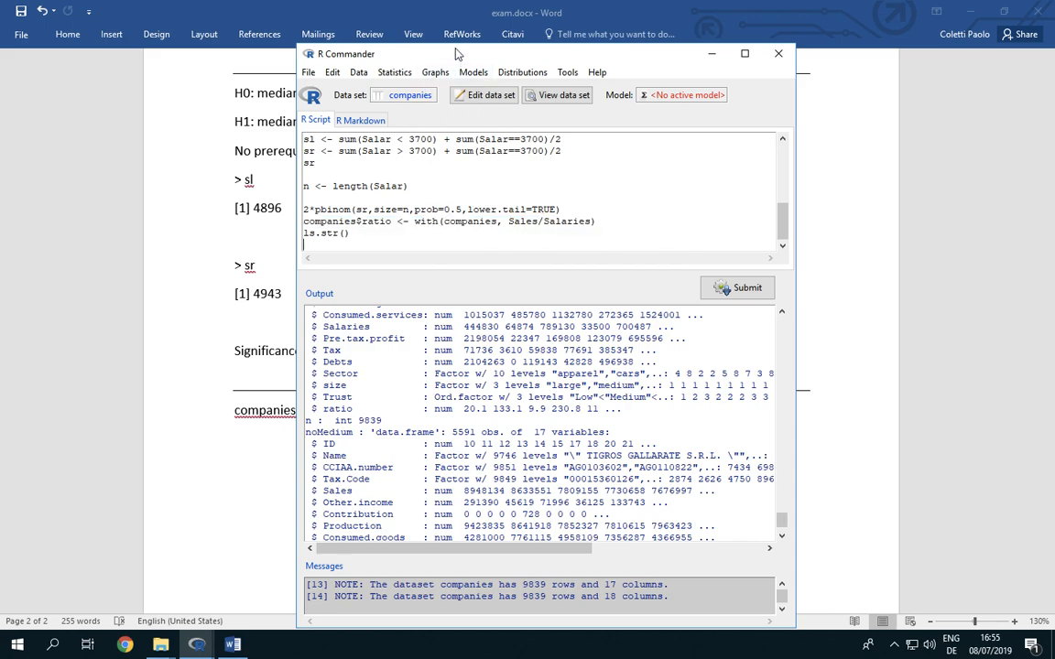
pyautogui.moveTo(453, 60)
pyautogui.mouseDown()
pyautogui.moveTo(512, 51)
pyautogui.moveTo(468, 46)
pyautogui.mouseUp()
pyautogui.click(437, 82)
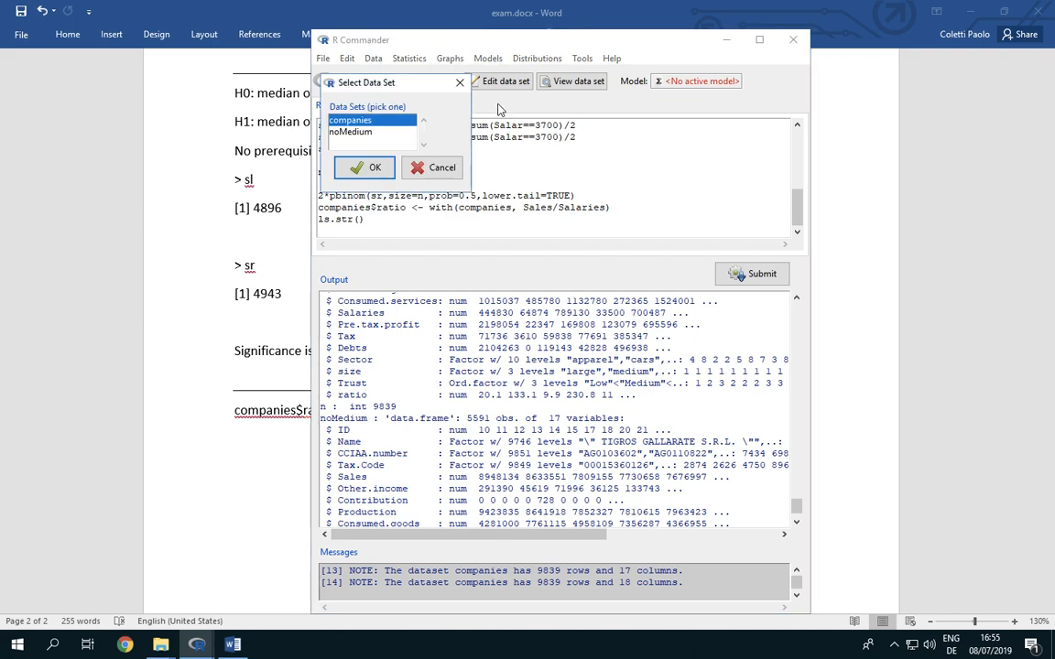
pyautogui.click(440, 166)
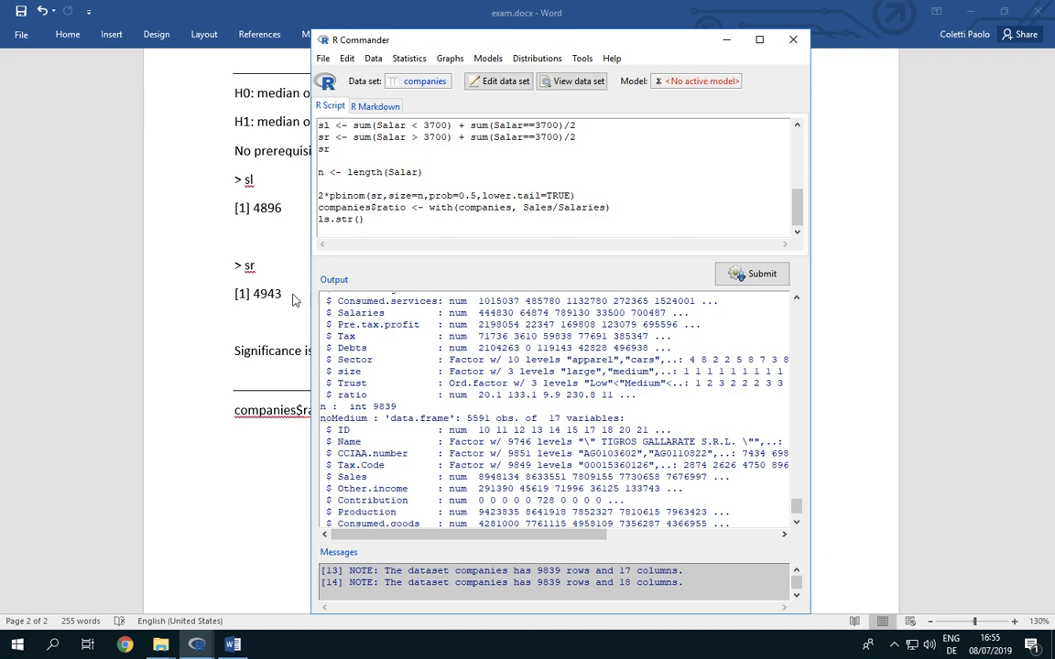
# - Save exam.docx in Word, and save the R workspace to companies.RData in R Commander
pyautogui.click(22, 15)
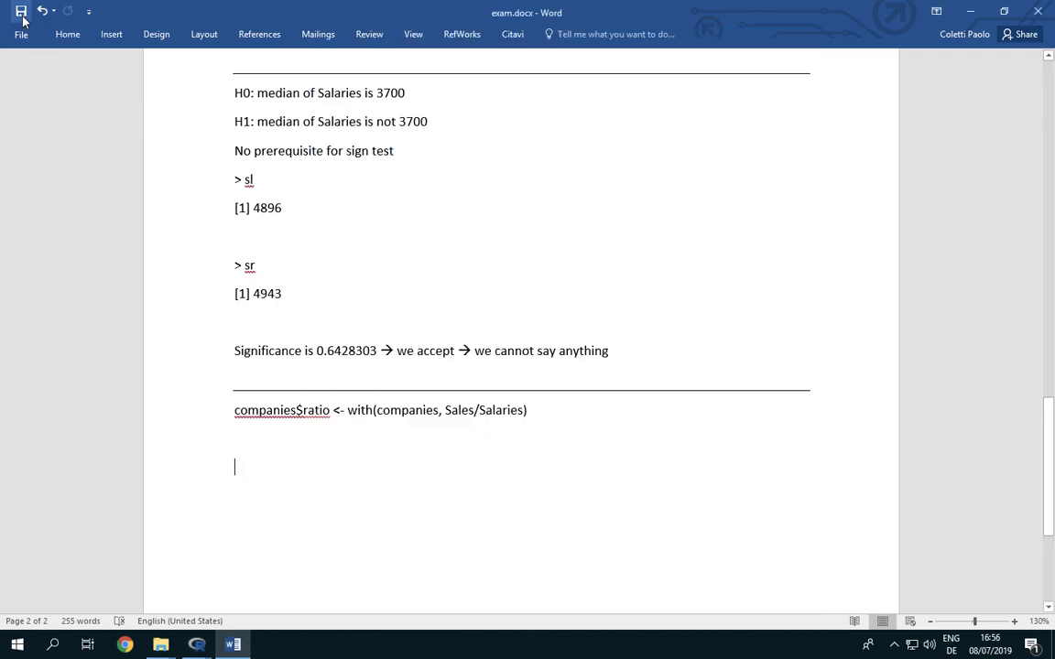
pyautogui.click(198, 646)
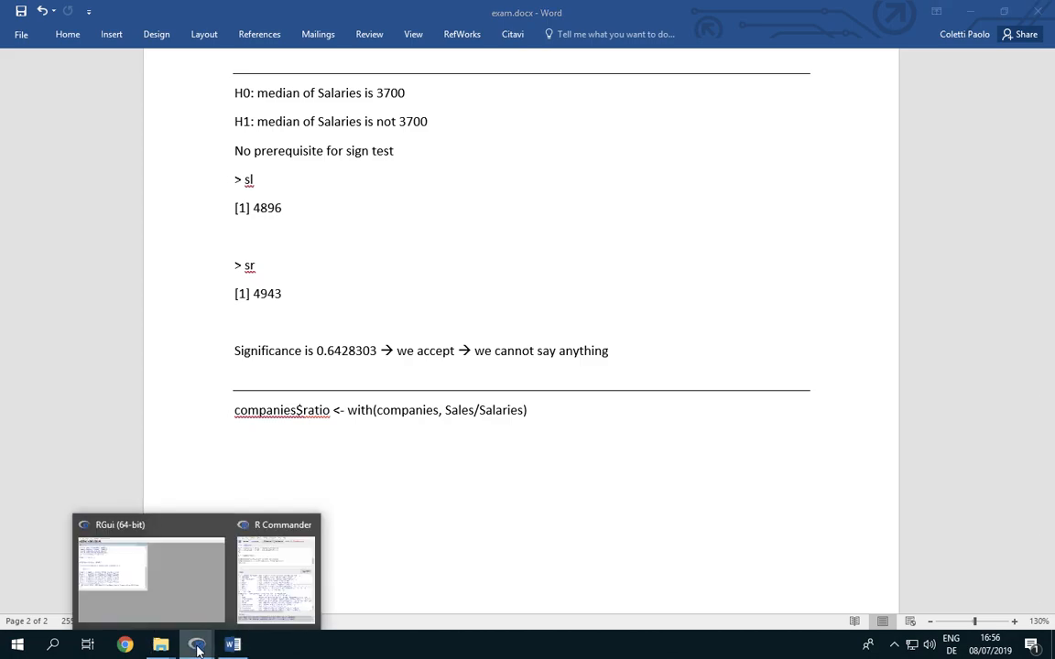
pyautogui.click(245, 536)
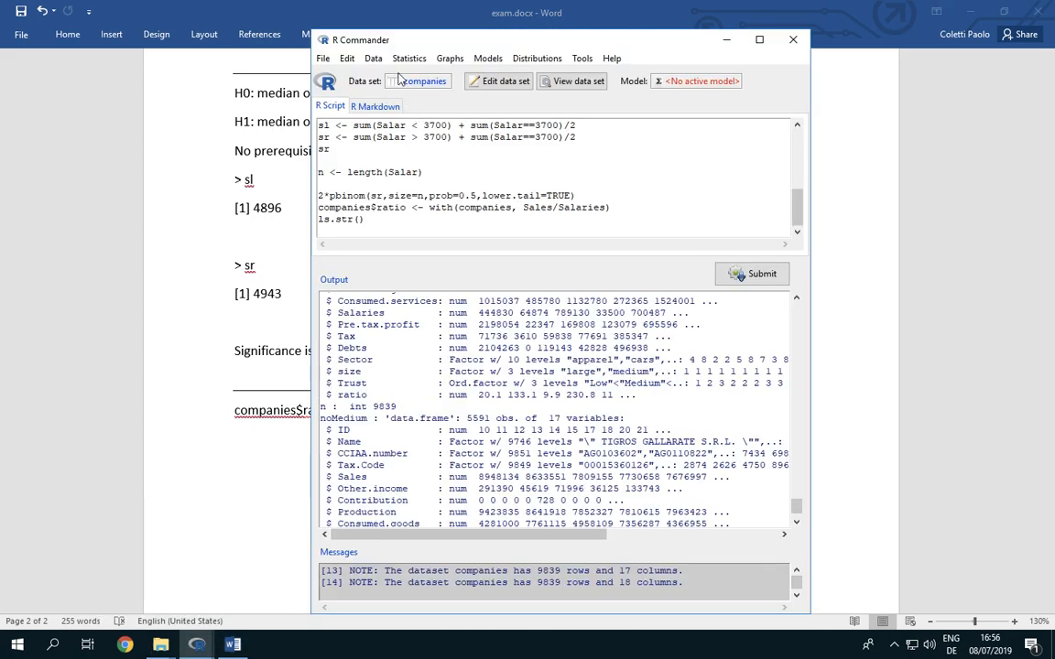
pyautogui.click(323, 57)
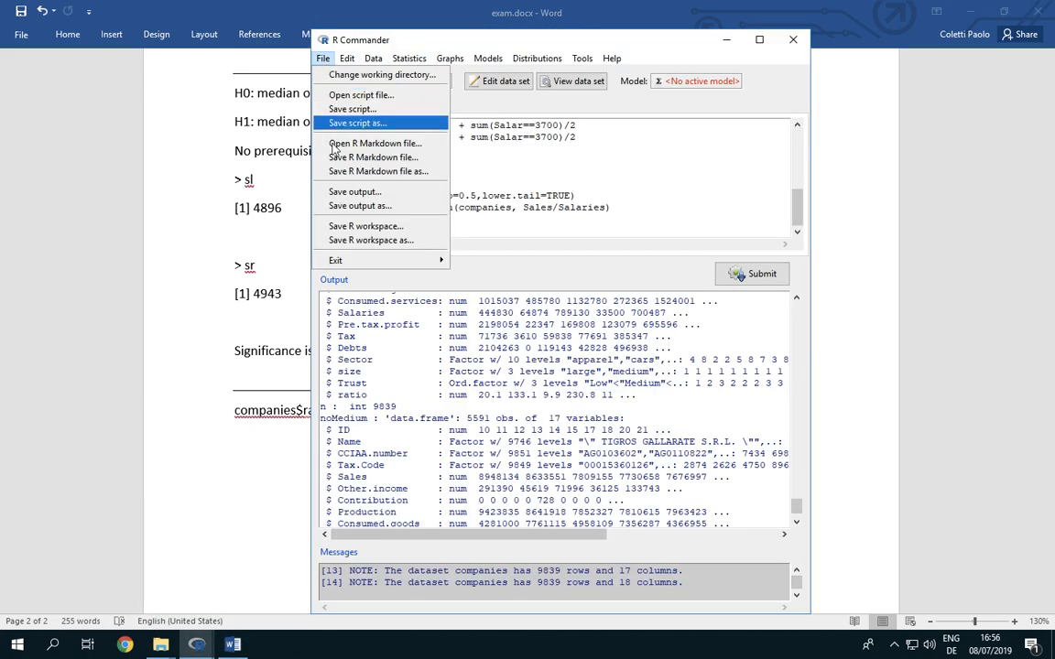
pyautogui.click(348, 226)
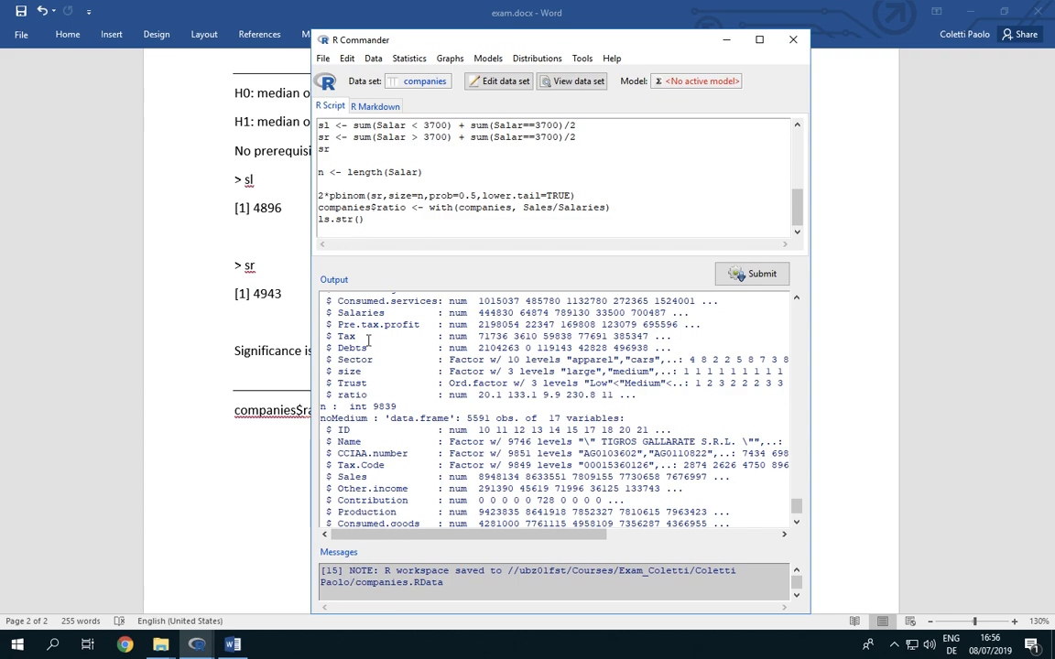
# - Save the R workspace again as companies.RData in the exam folder, replacing the existing file
pyautogui.click(323, 57)
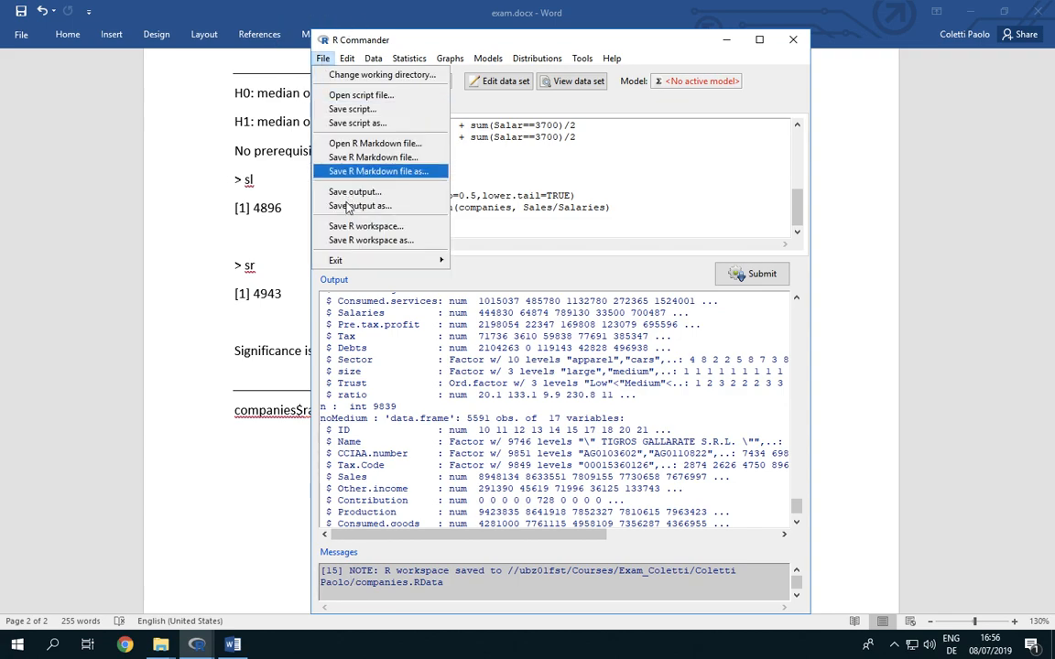
pyautogui.click(349, 239)
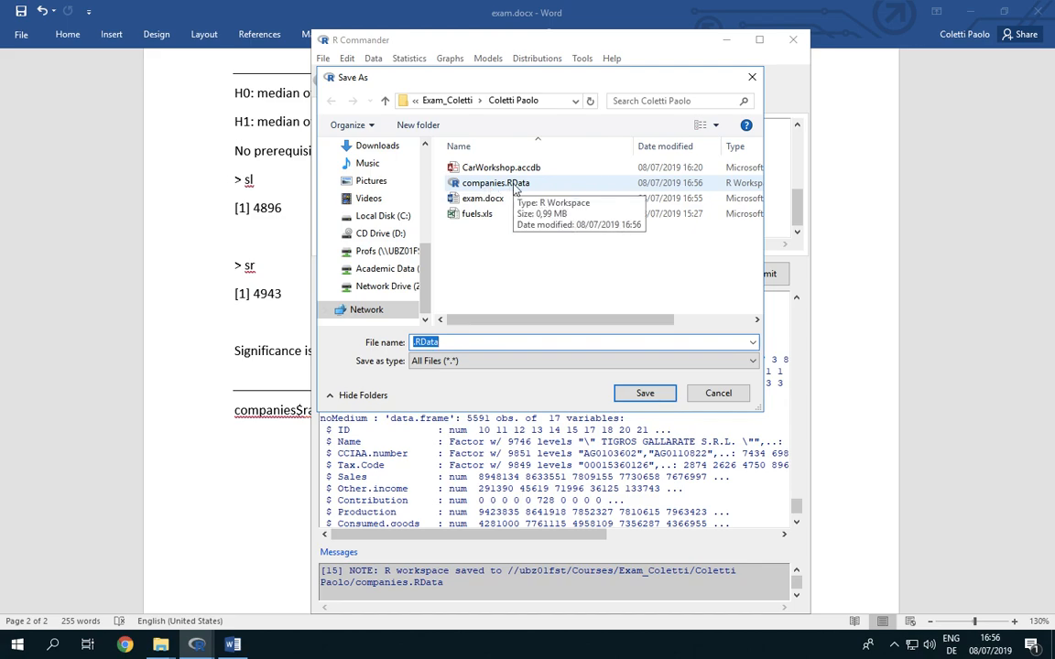
pyautogui.click(515, 184)
pyautogui.click(643, 393)
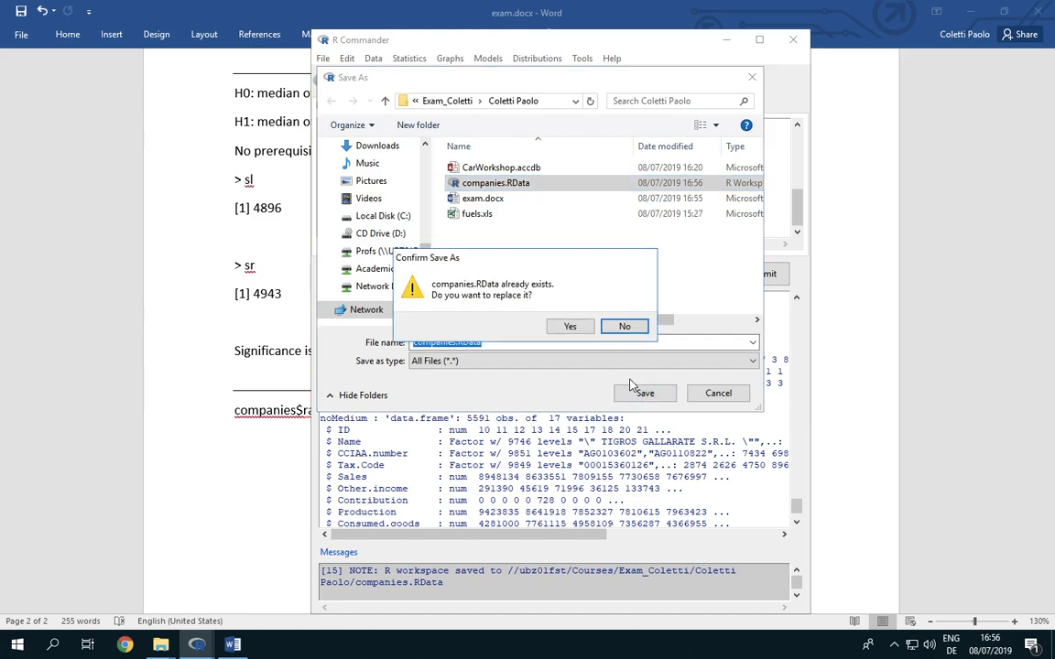
pyautogui.click(571, 327)
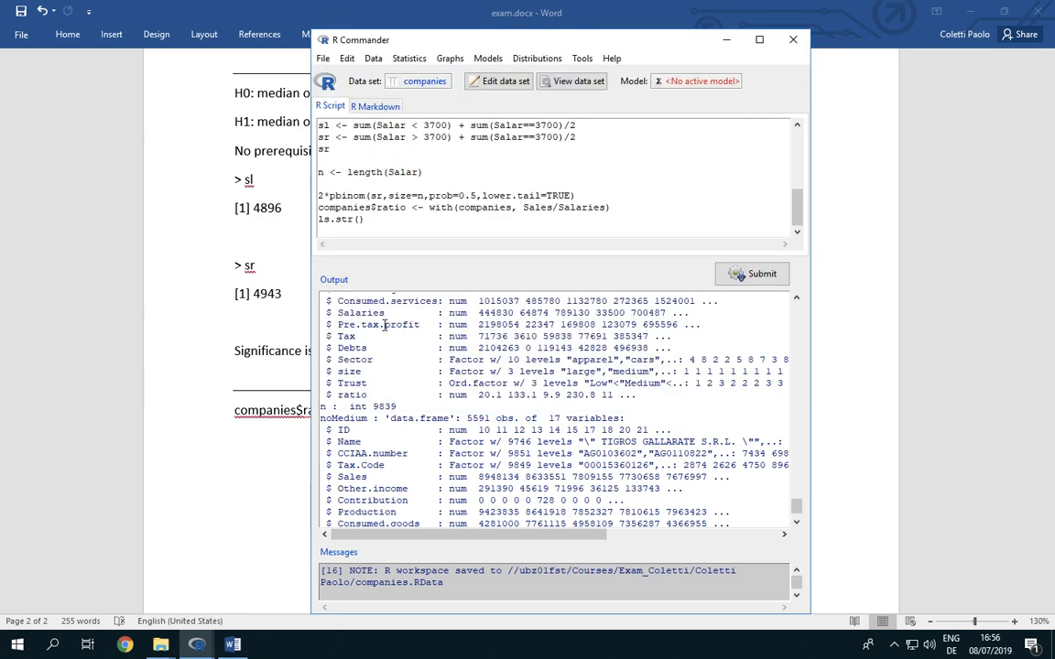
# - Check the available data sets, and try again to import the Excel file fuels.xls as a data set named Fuels
pyautogui.click(423, 81)
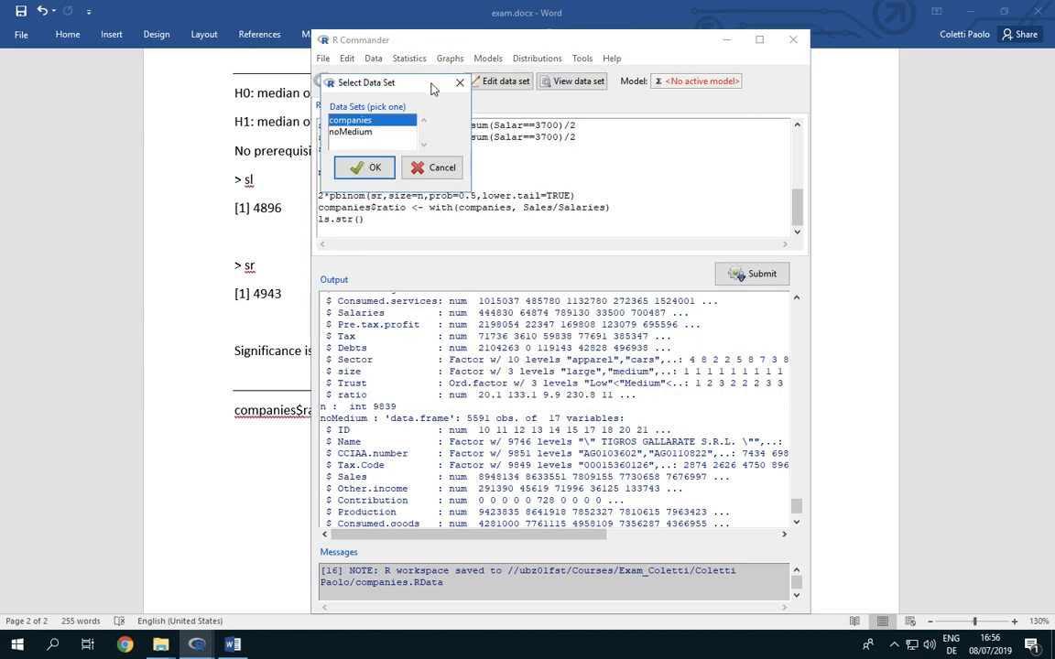
pyautogui.click(436, 169)
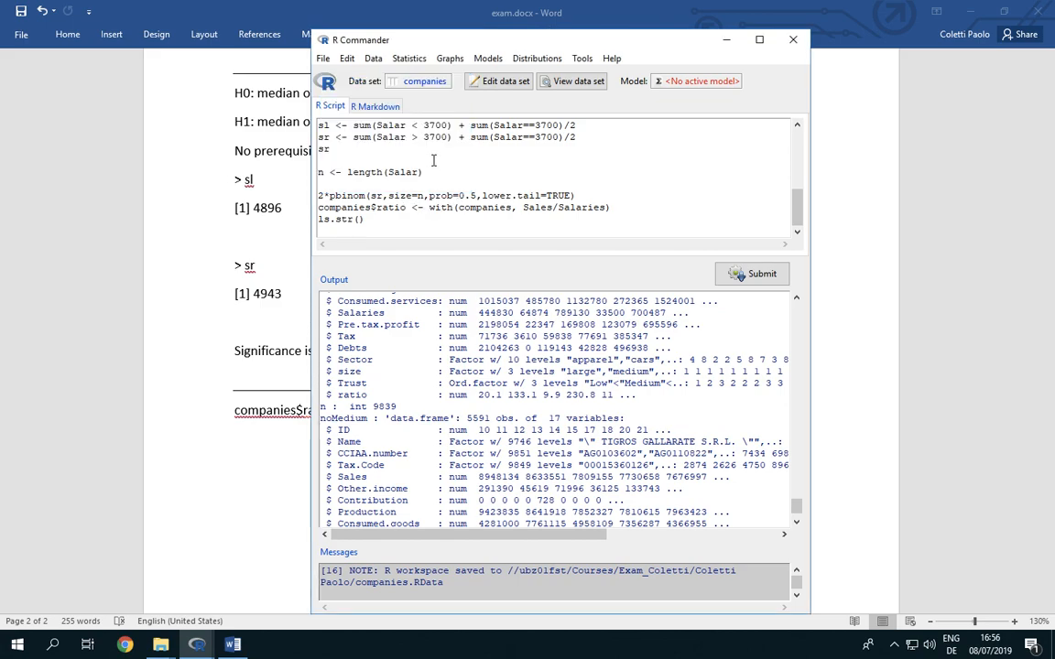
pyautogui.click(373, 59)
pyautogui.moveTo(385, 123)
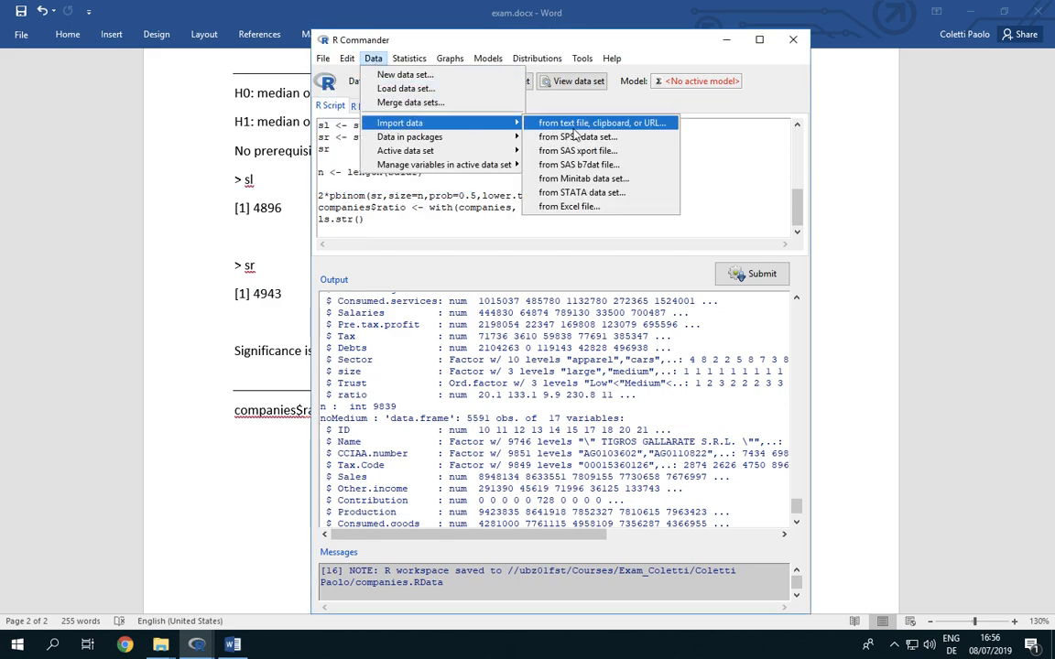
pyautogui.click(575, 186)
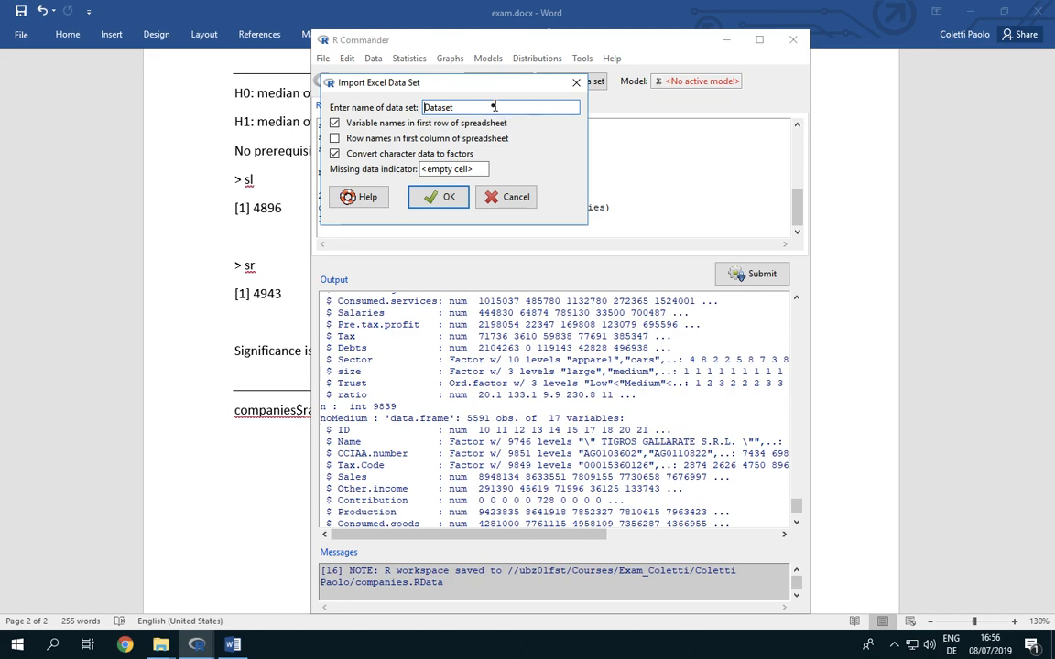
pyautogui.moveTo(453, 108); pyautogui.dragTo(341, 110)
pyautogui.write('Fue')
pyautogui.click(439, 204)
pyautogui.click(472, 213)
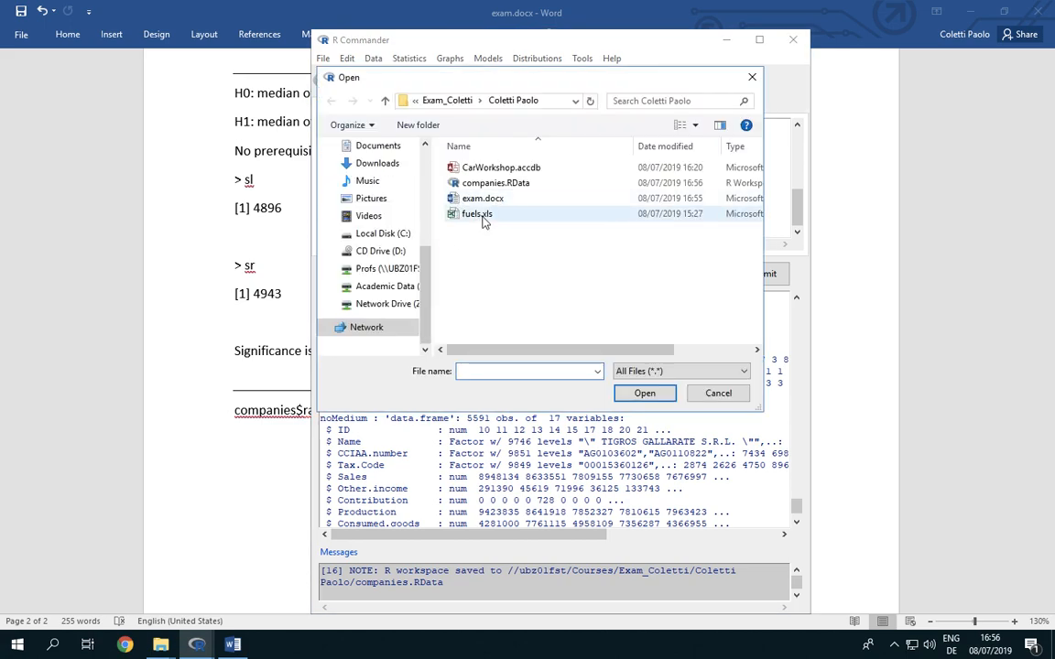
pyautogui.click(643, 394)
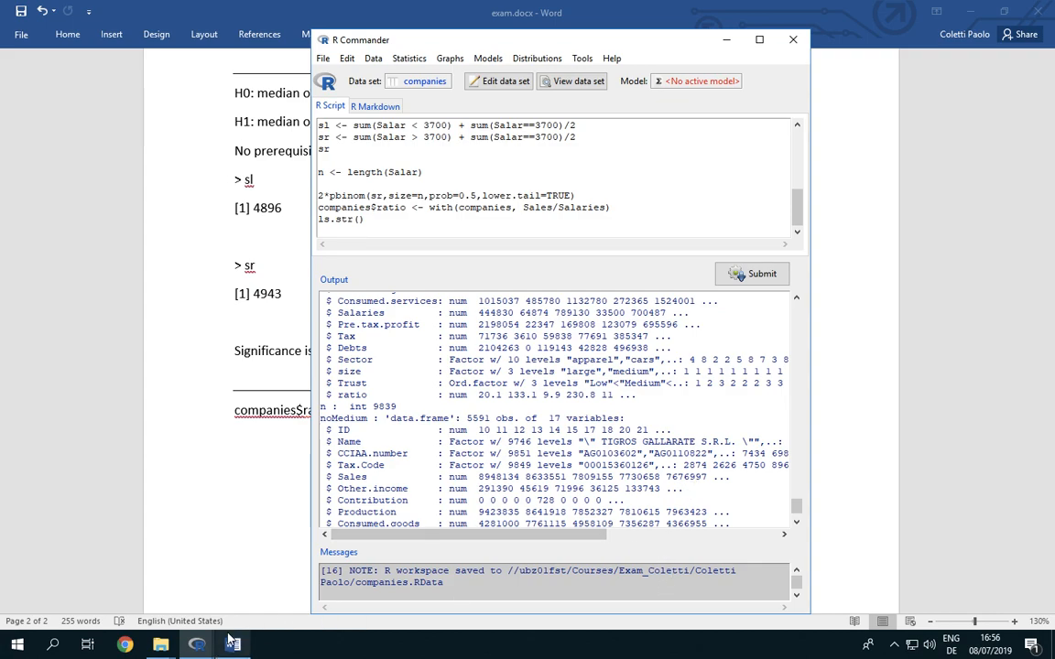
# - Open fuels.xls in Excel from the exam folder to inspect its contents, and close it
pyautogui.click(163, 646)
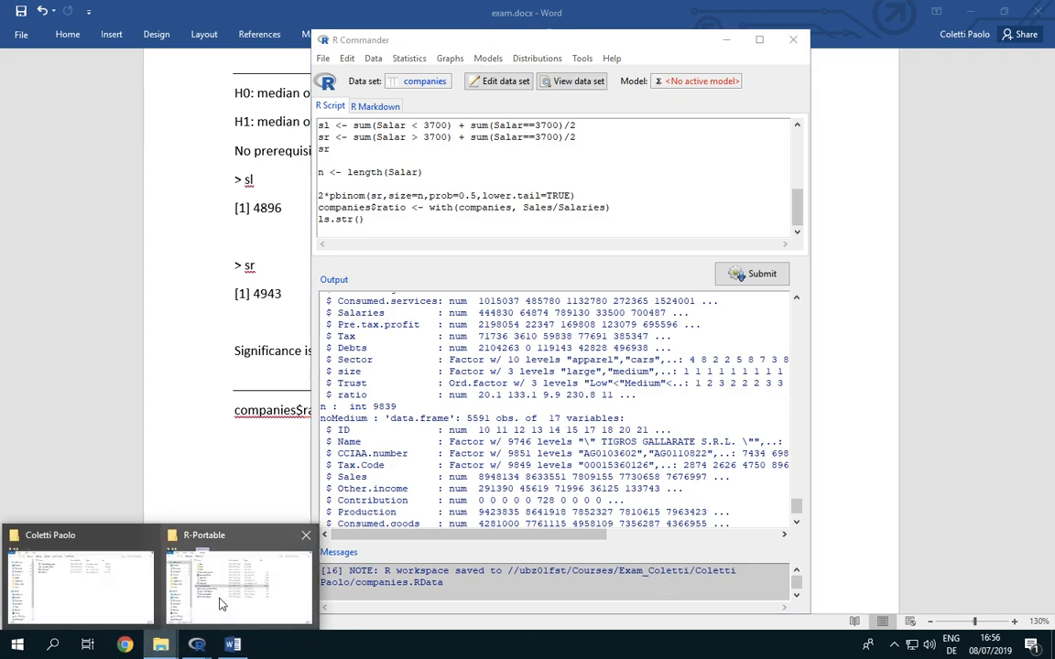
pyautogui.click(87, 509)
pyautogui.doubleClick(404, 300)
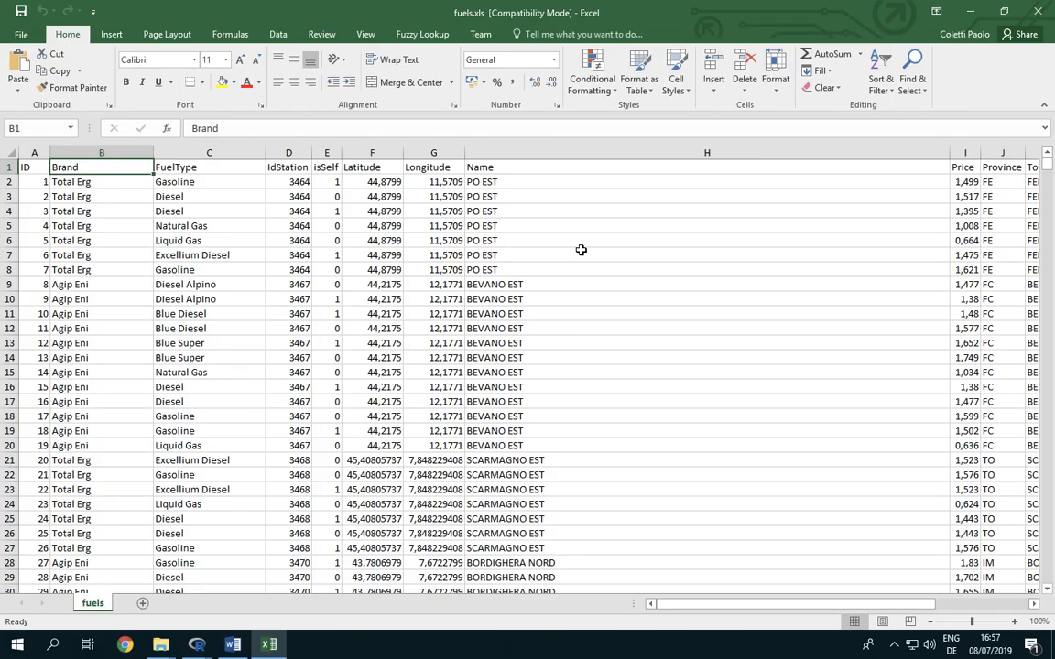
pyautogui.click(1036, 10)
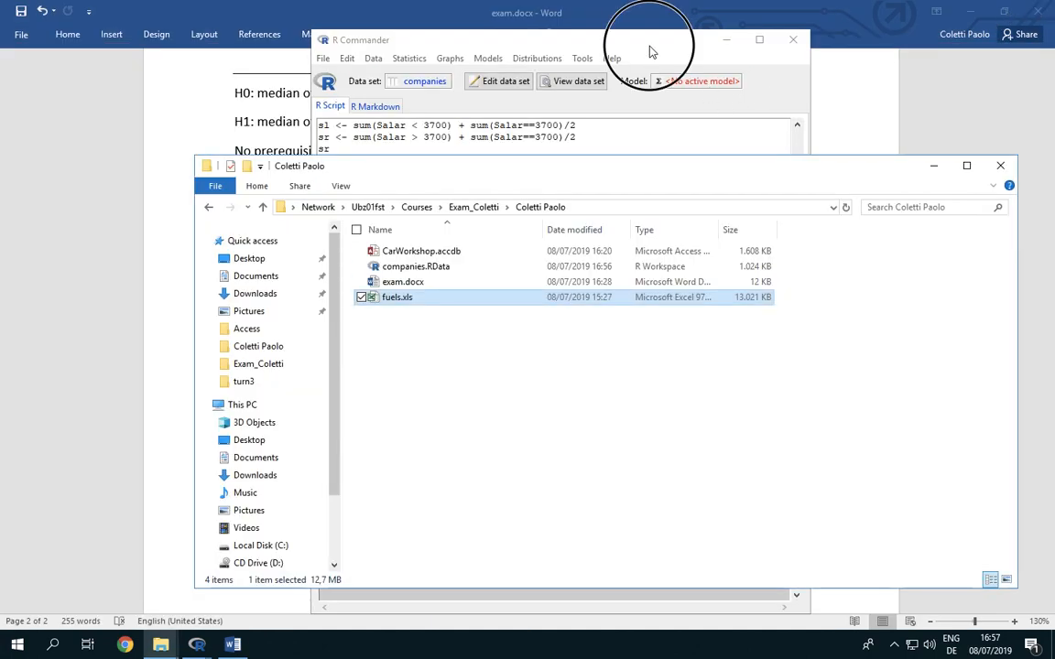
# - Return to R Commander and check the list of available data sets for the Fuels import
pyautogui.click(650, 52)
pyautogui.click(403, 84)
pyautogui.click(366, 167)
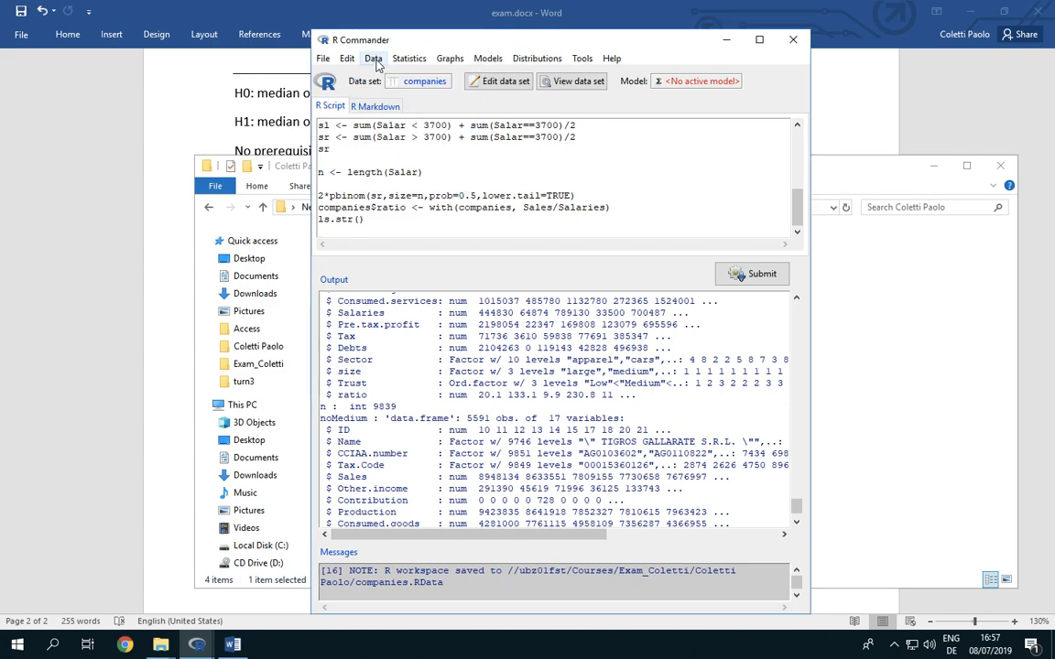
pyautogui.moveTo(398, 44); pyautogui.dragTo(476, 44)
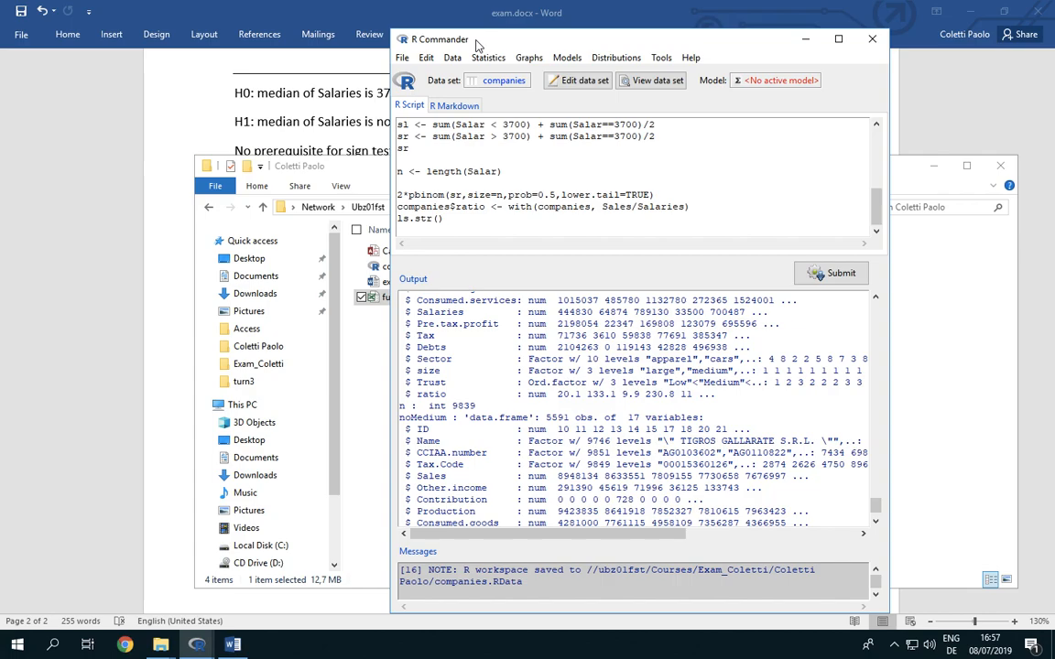
# - Exit both R Commander and R without saving the script file, and close exam.docx in Word
pyautogui.click(403, 58)
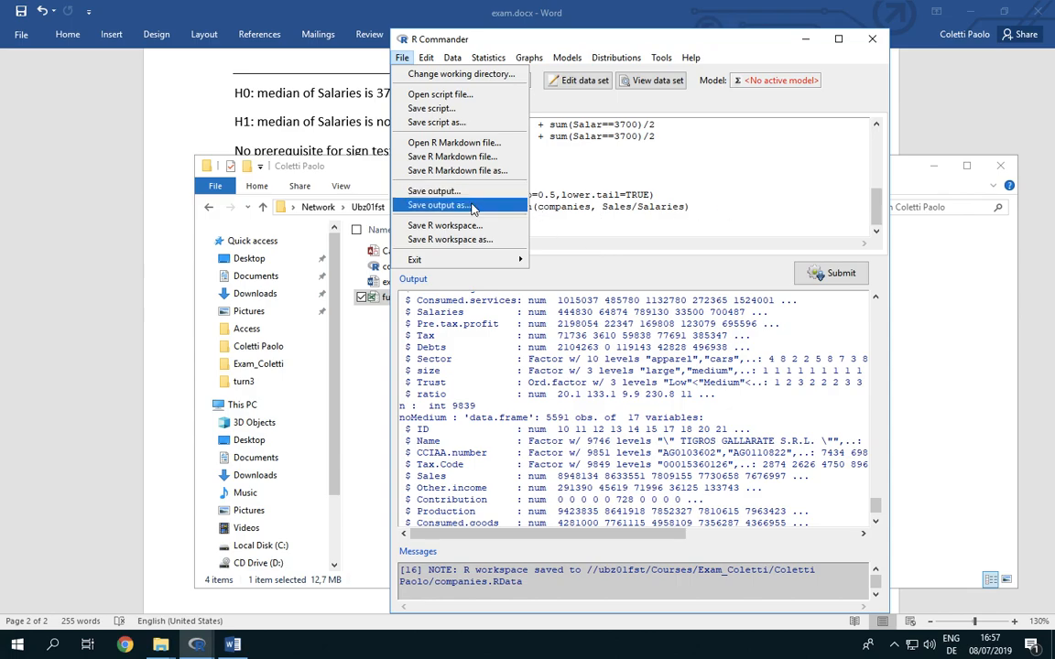
pyautogui.click(616, 172)
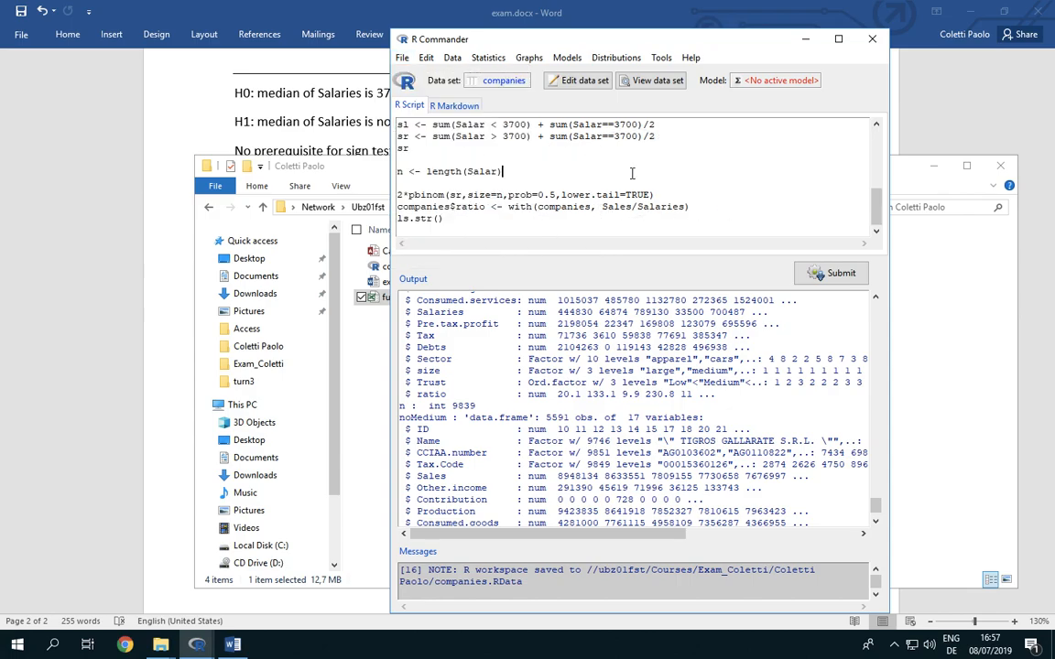
pyautogui.click(403, 57)
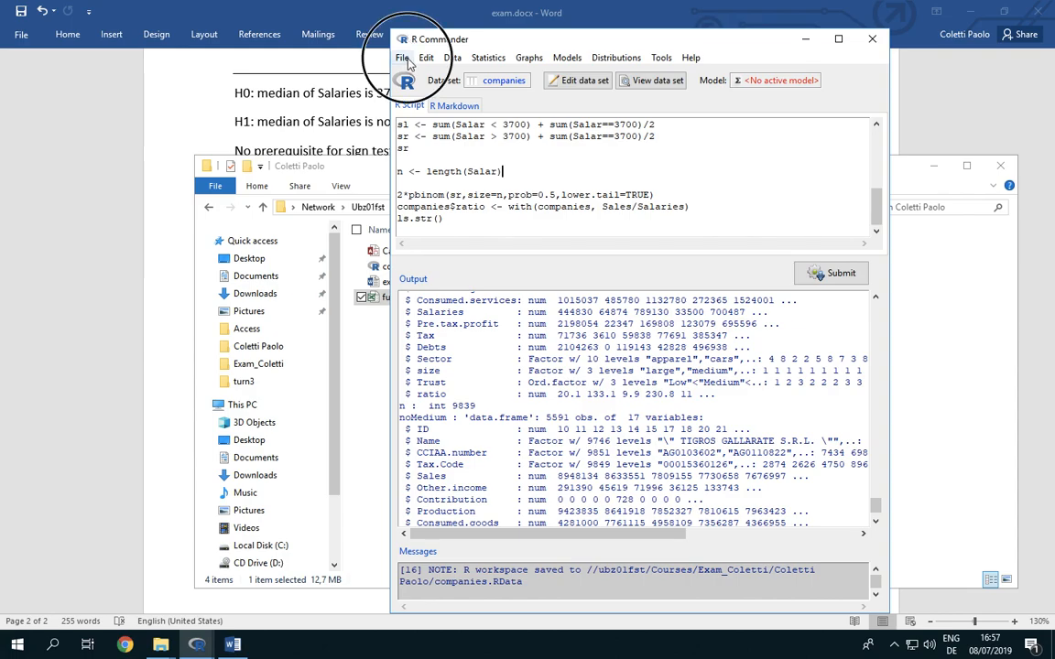
pyautogui.moveTo(475, 264)
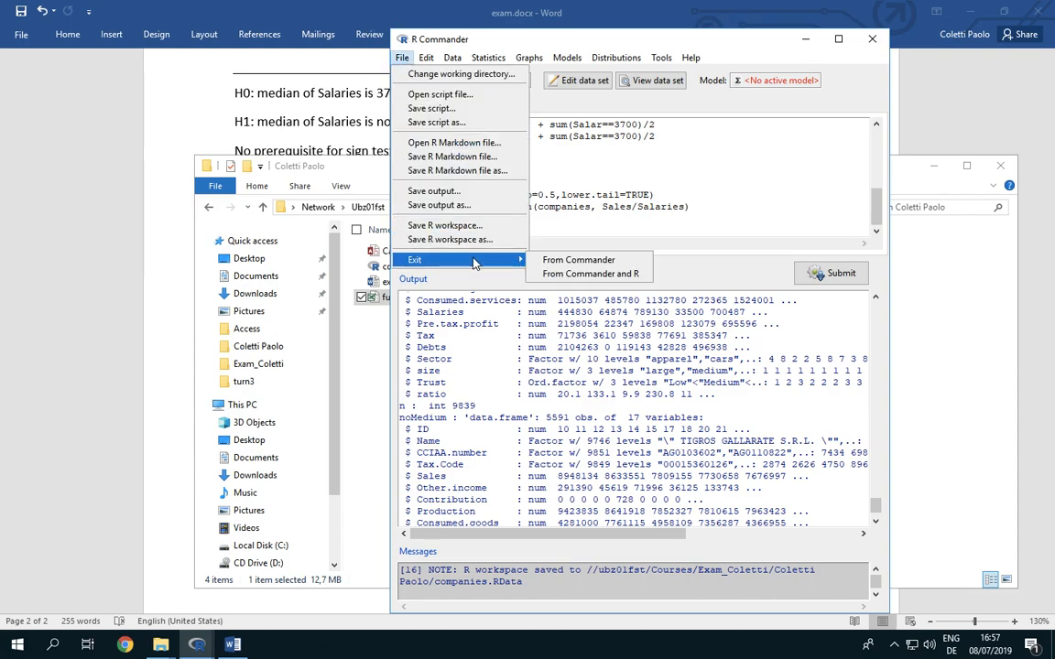
pyautogui.click(568, 274)
pyautogui.click(503, 370)
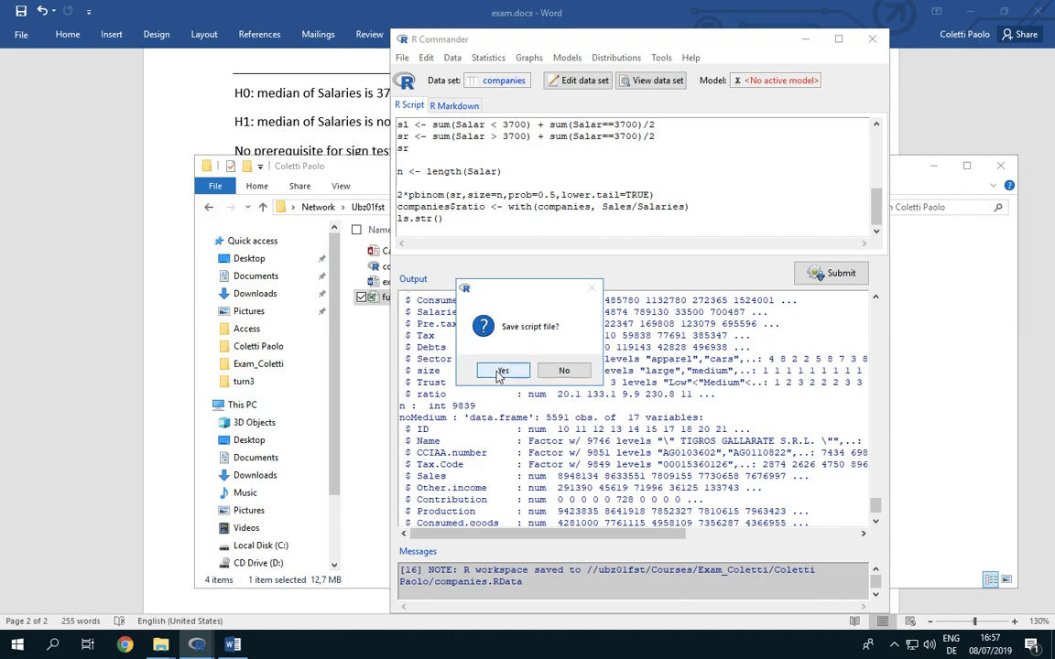
pyautogui.click(562, 372)
pyautogui.click(562, 372)
pyautogui.click(562, 373)
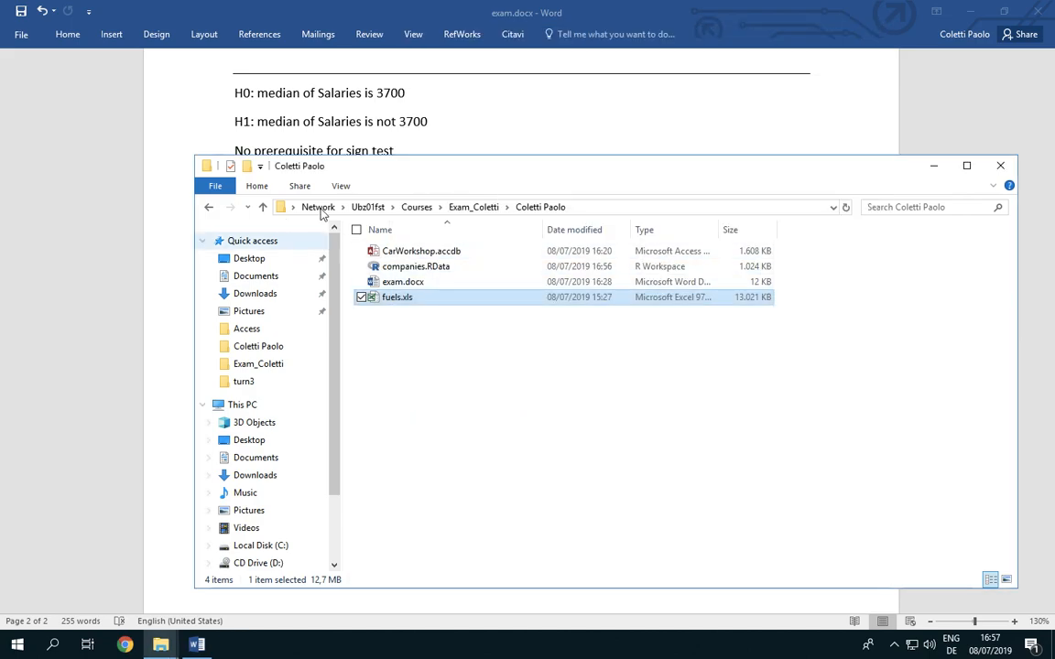
pyautogui.click(1037, 11)
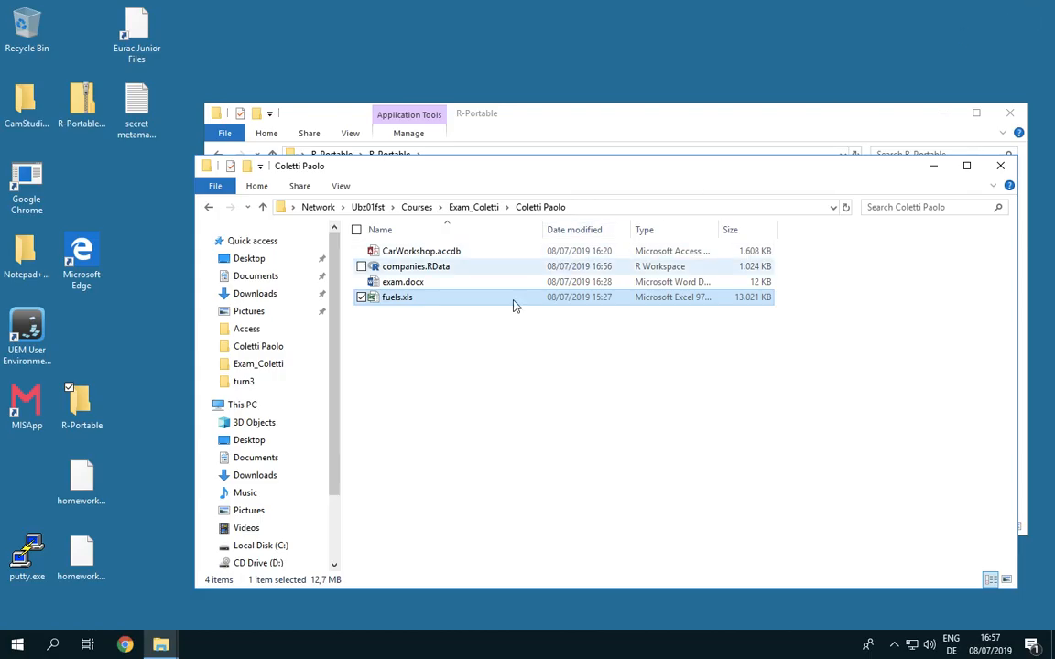
pyautogui.click(425, 372)
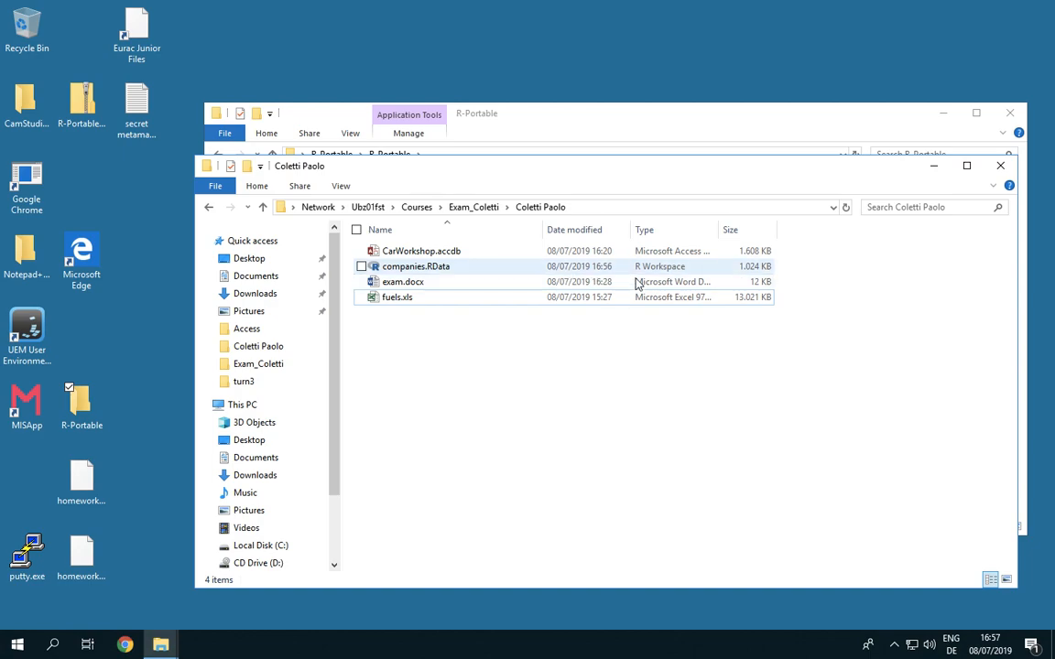